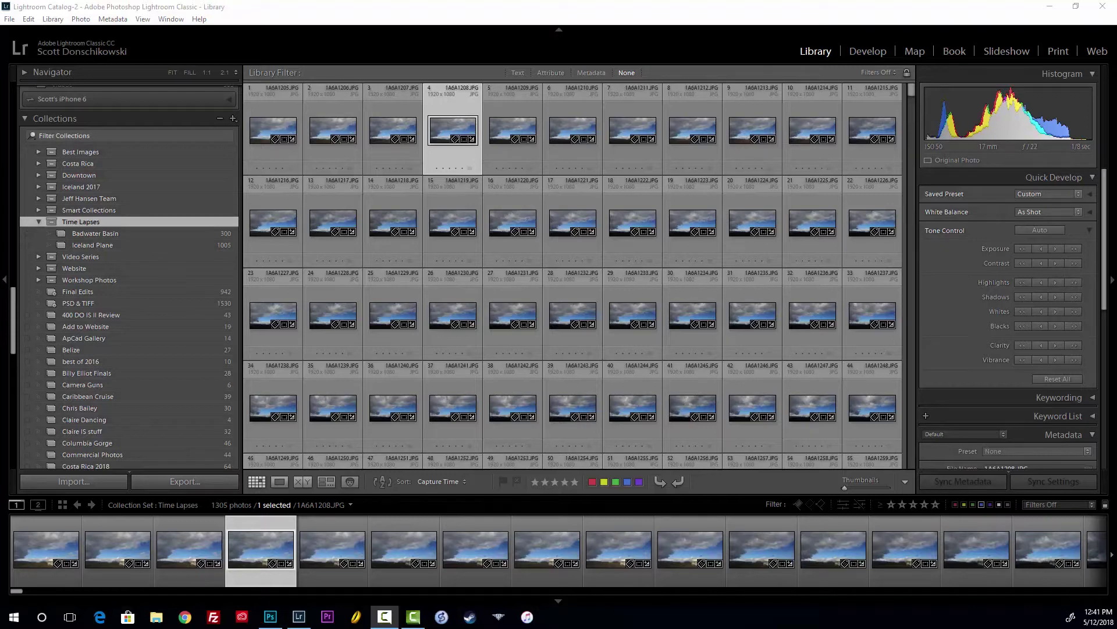
Browse the photos in the Badwater Basin and Iceland Plane time-lapse collections, ending on Badwater Basin.
click(145, 233)
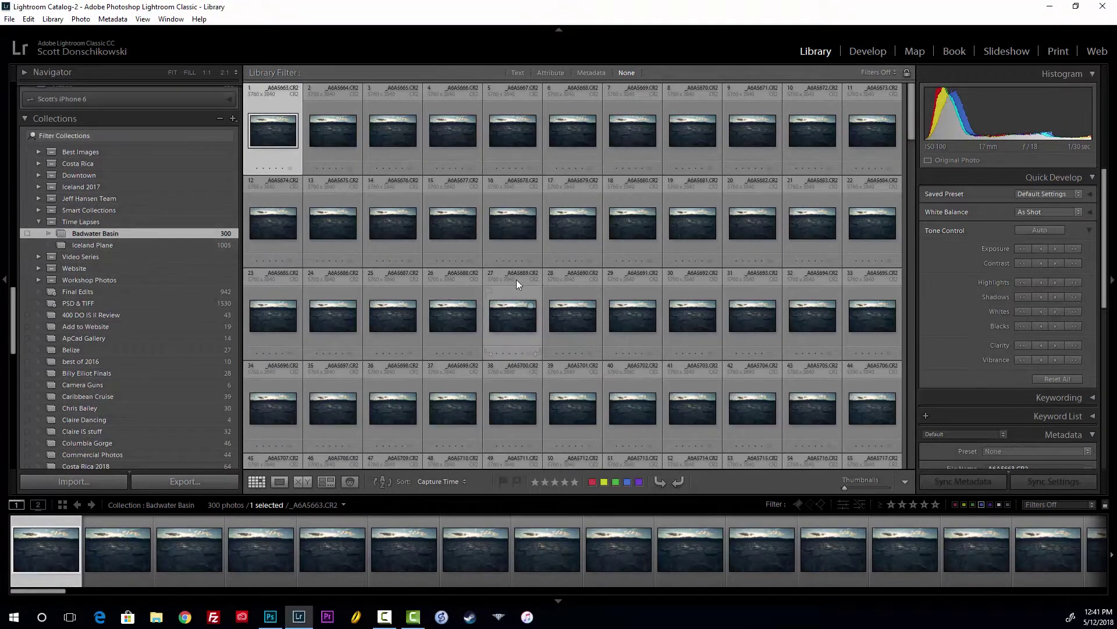
scroll(522, 285, down, 10)
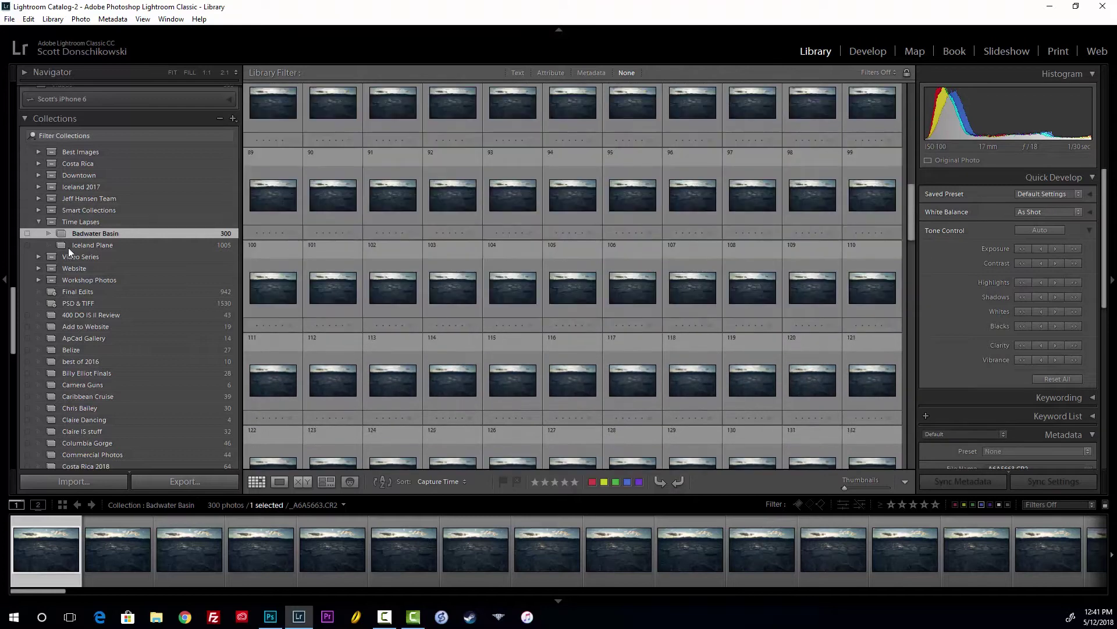
key(j)
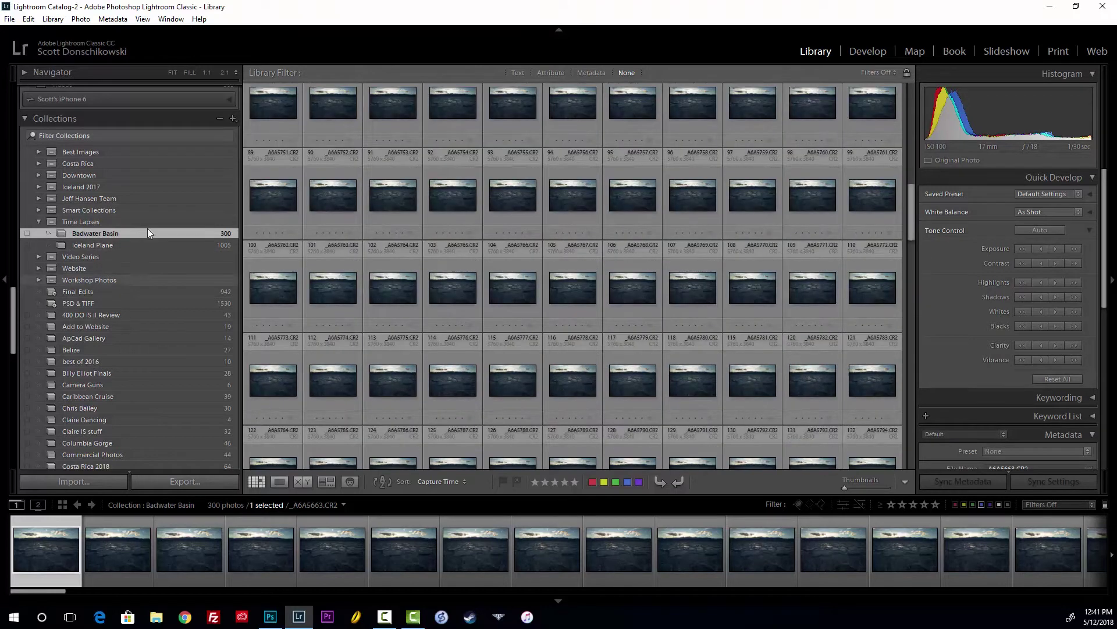
click(79, 223)
click(99, 234)
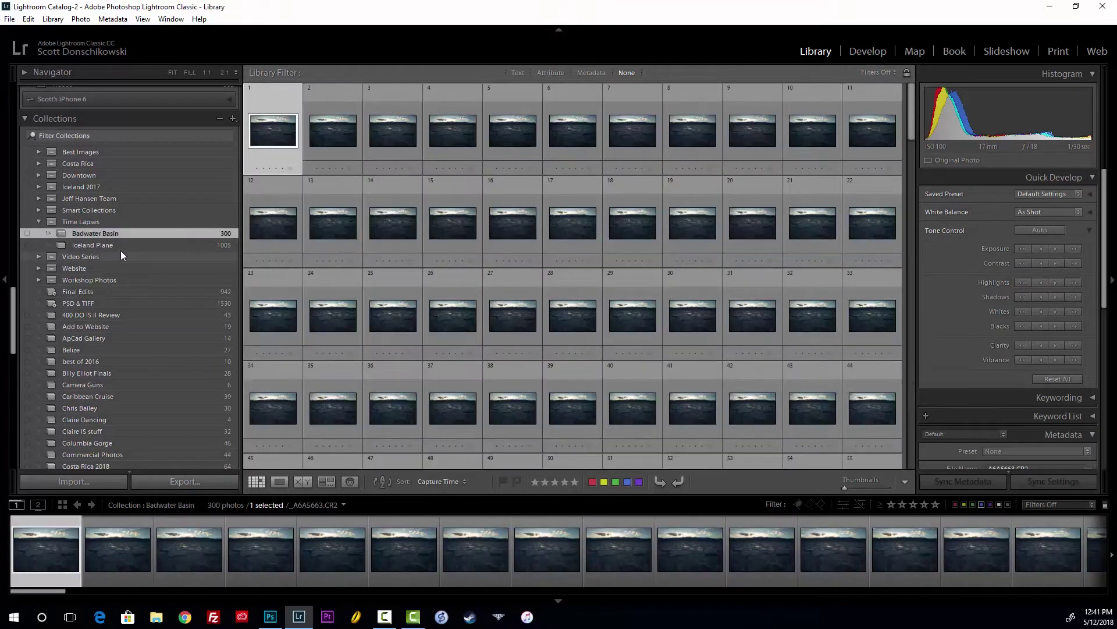
click(121, 247)
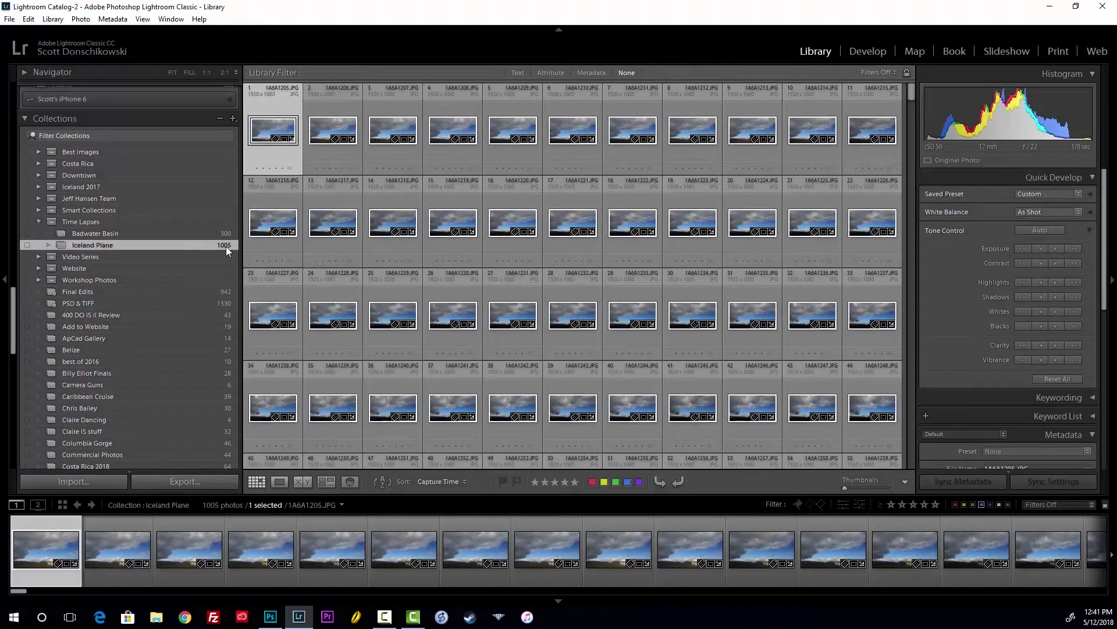
click(185, 233)
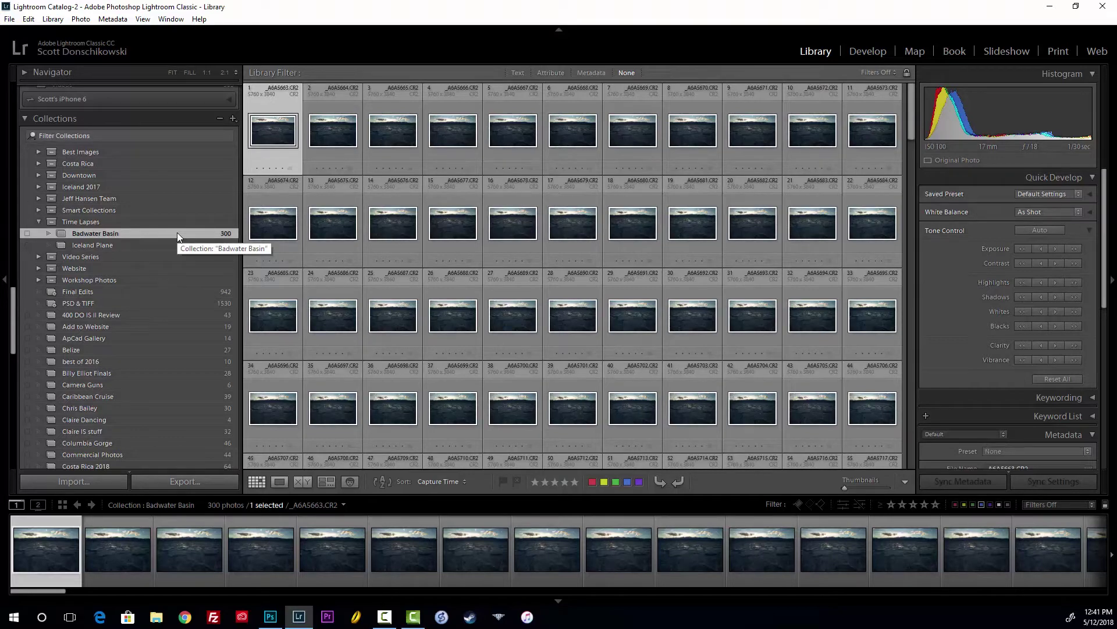
Show Badwater Basin in the Slideshow module and compare the Widescreen template with the 23.97fps Timelapse template, leaving the 23.97fps one applied.
click(1007, 53)
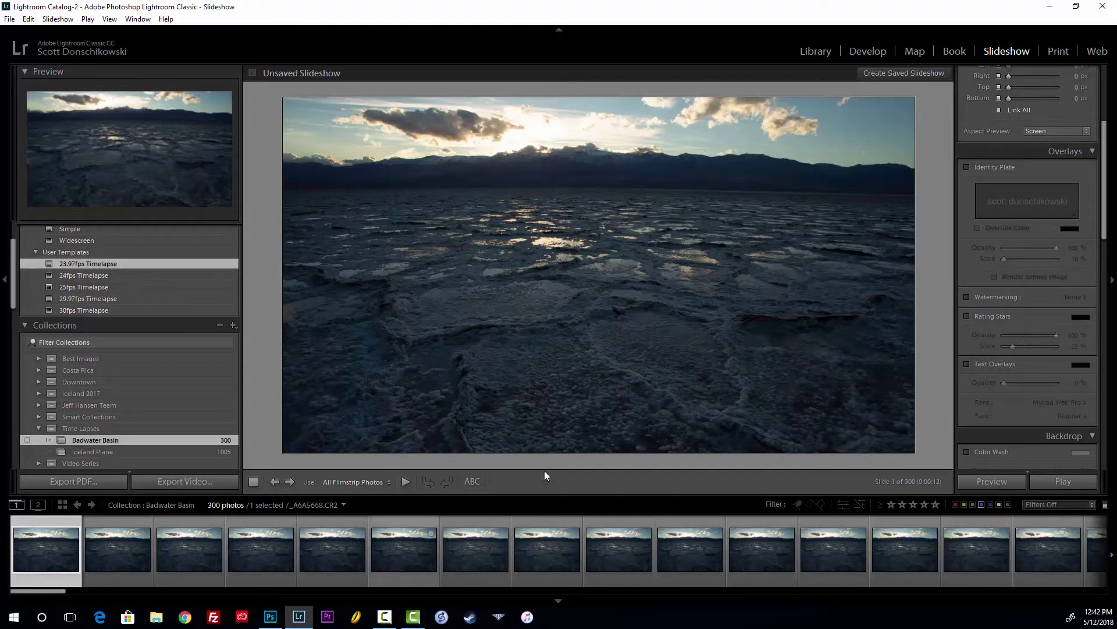
scroll(1026, 330, down, 5)
scroll(1025, 330, down, 3)
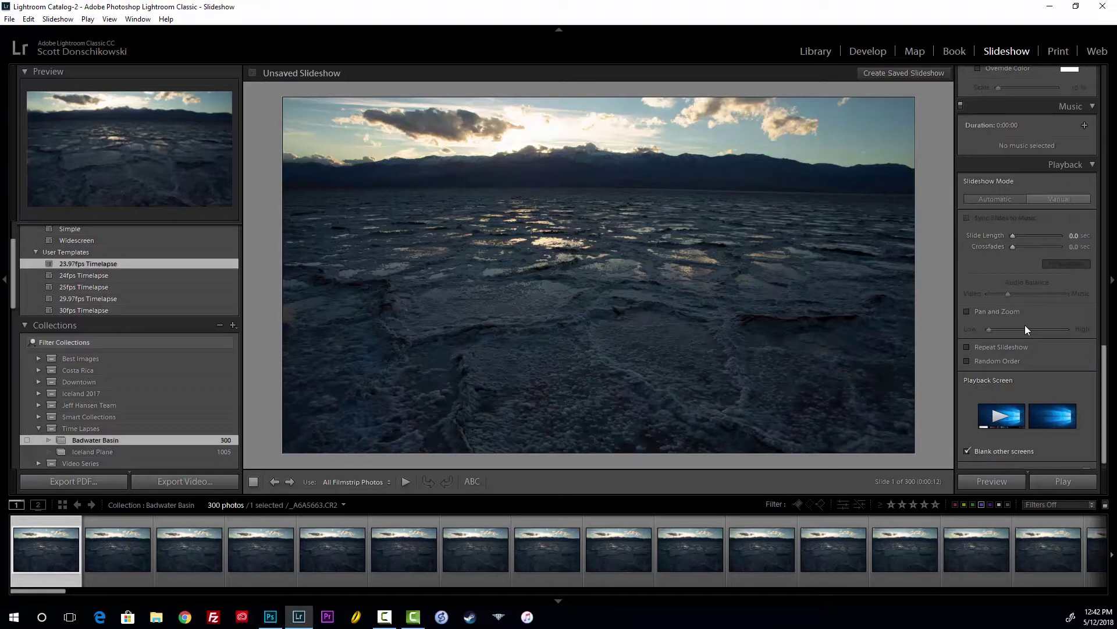
click(157, 241)
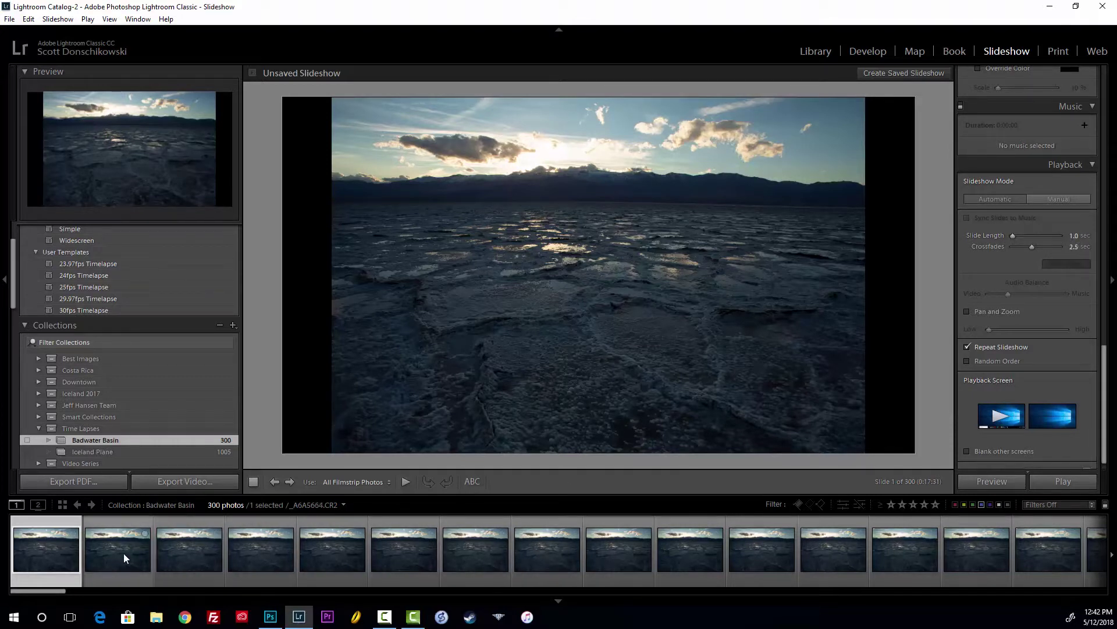
click(114, 264)
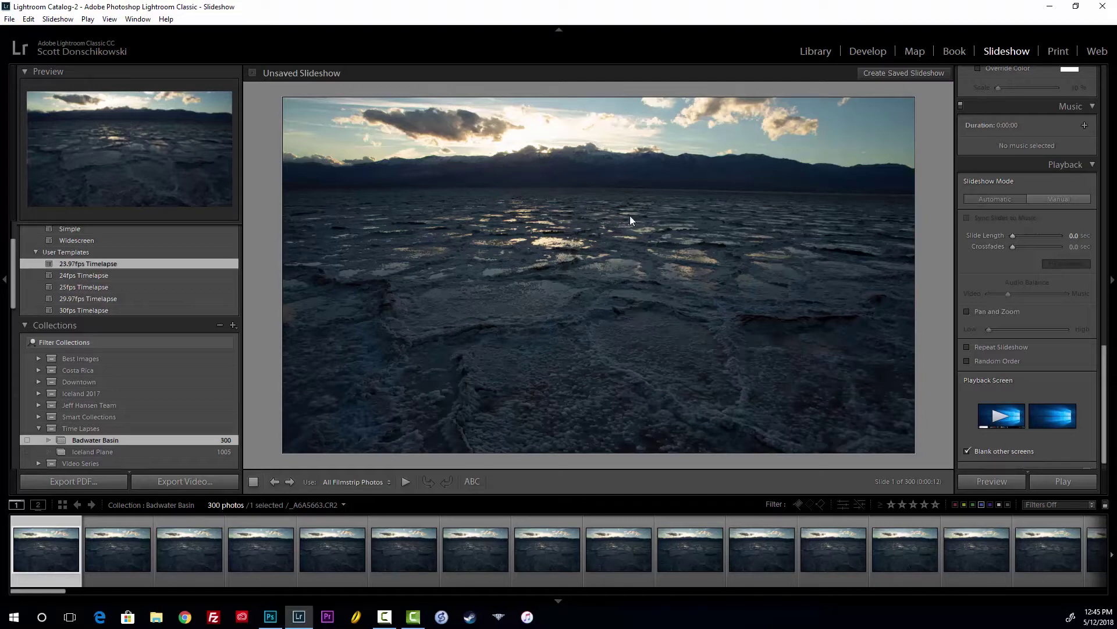
Return to the Library, check Iceland Plane briefly, and show the Badwater Basin collection with larger grid thumbnails.
click(822, 51)
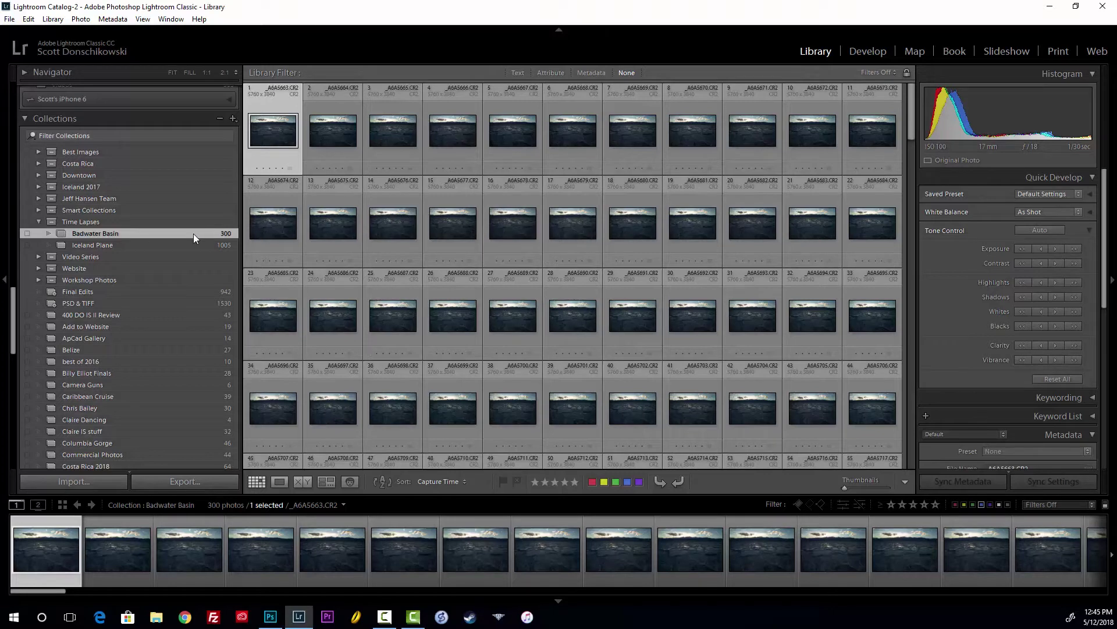
click(145, 247)
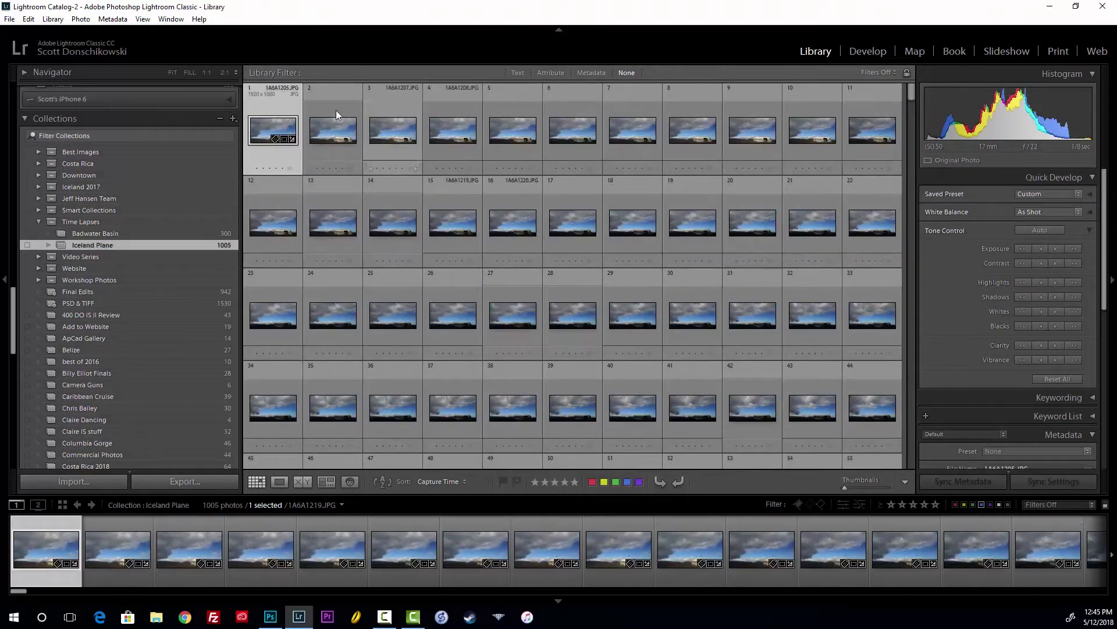
click(114, 233)
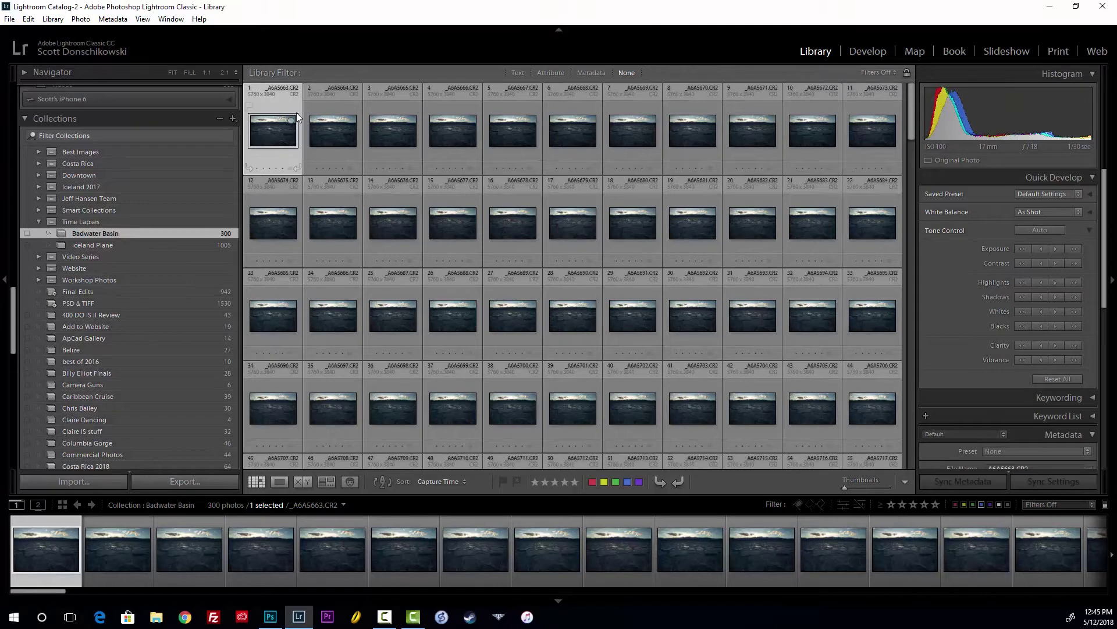
key(equal)
key(equal)
key(equal)
key(equal)
key(equal)
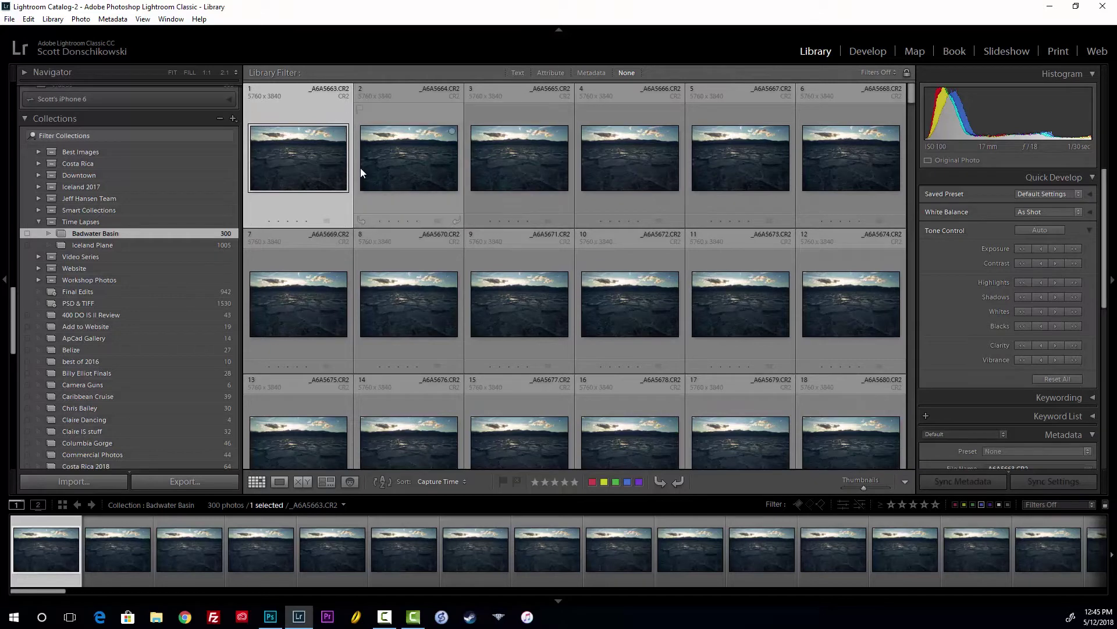
Select all Badwater Basin photos and, in the Develop module, set Highlights to -100, Exposure to +1.06 and Shadows to +90.
key(ctrl+a)
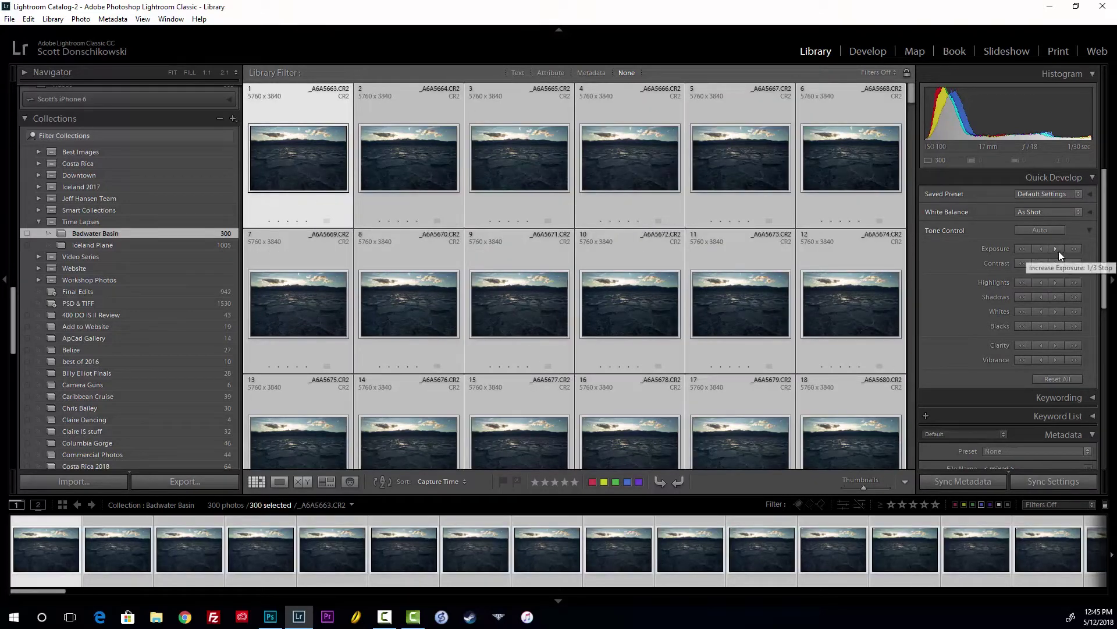
click(867, 51)
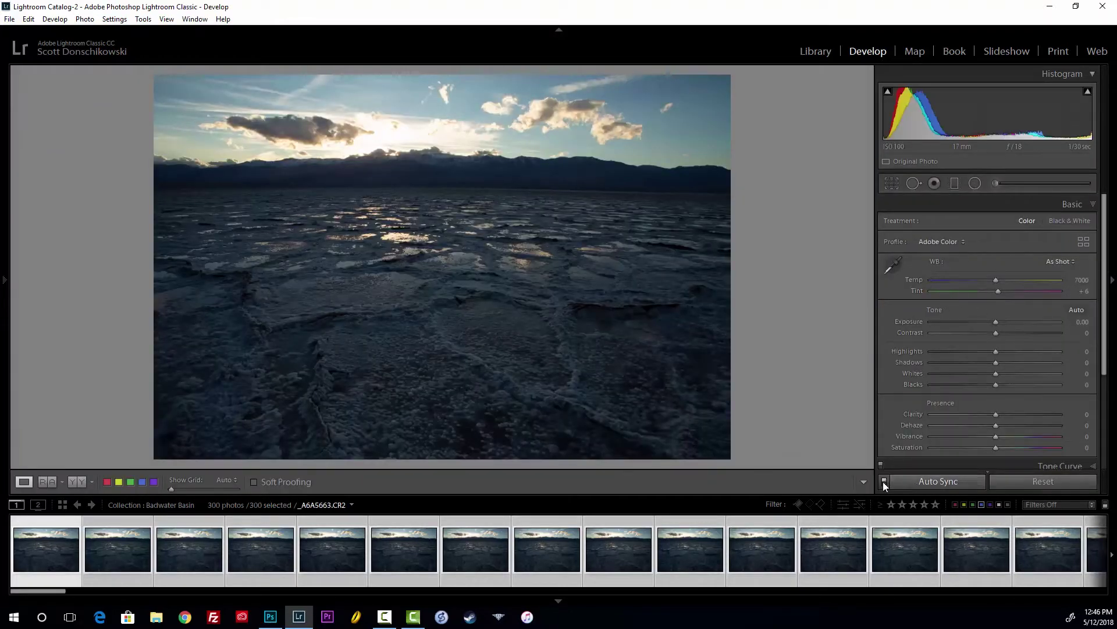
drag(993, 355, 892, 362)
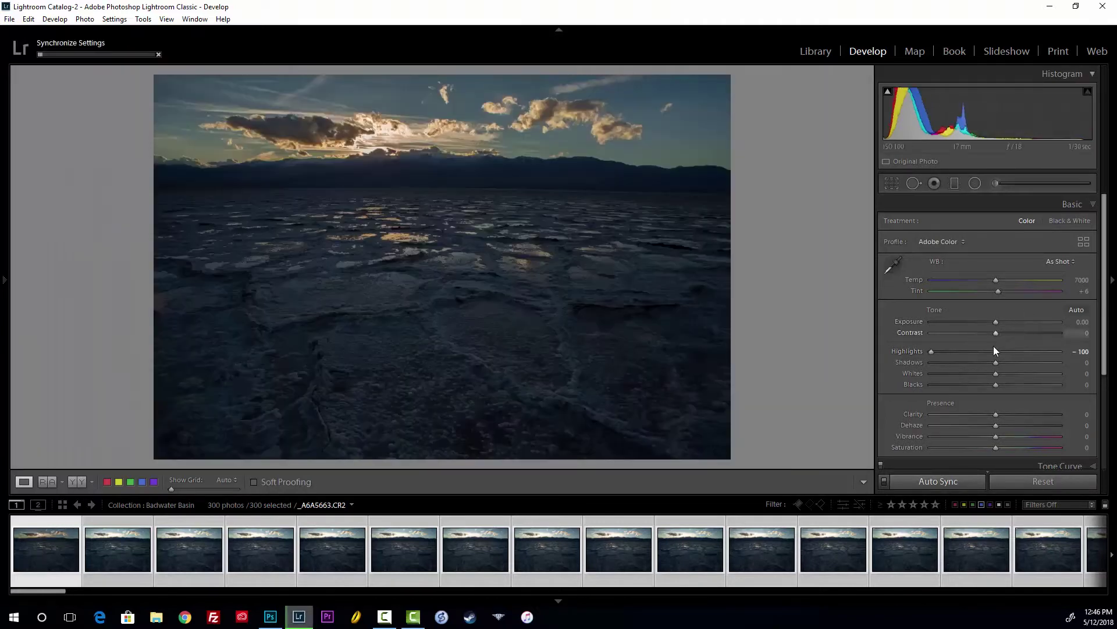
drag(996, 322, 1010, 322)
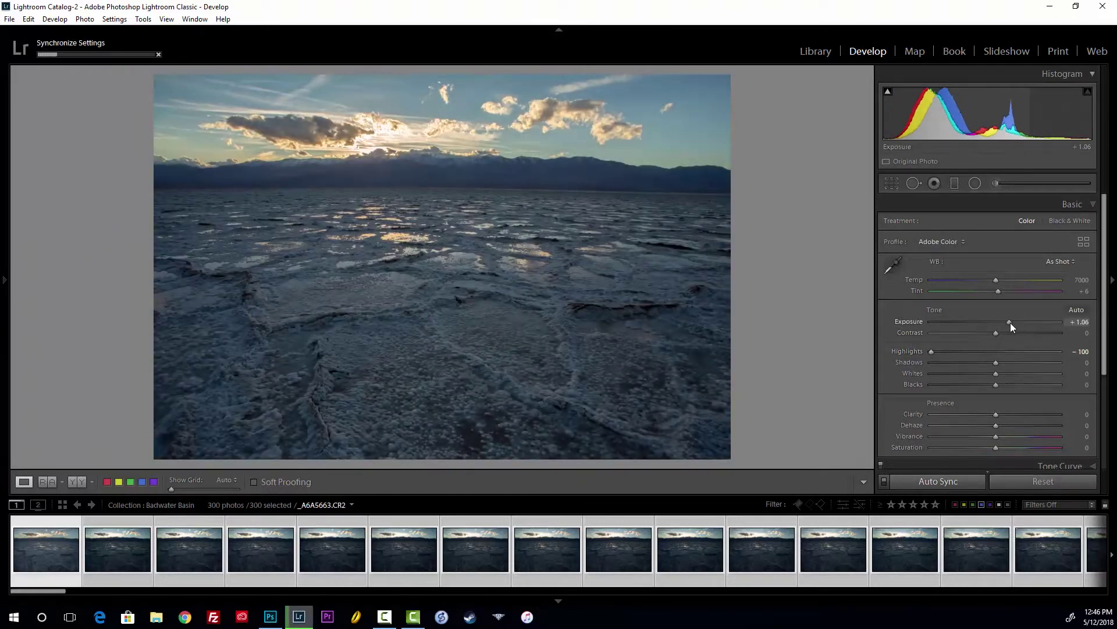
drag(997, 363, 1055, 356)
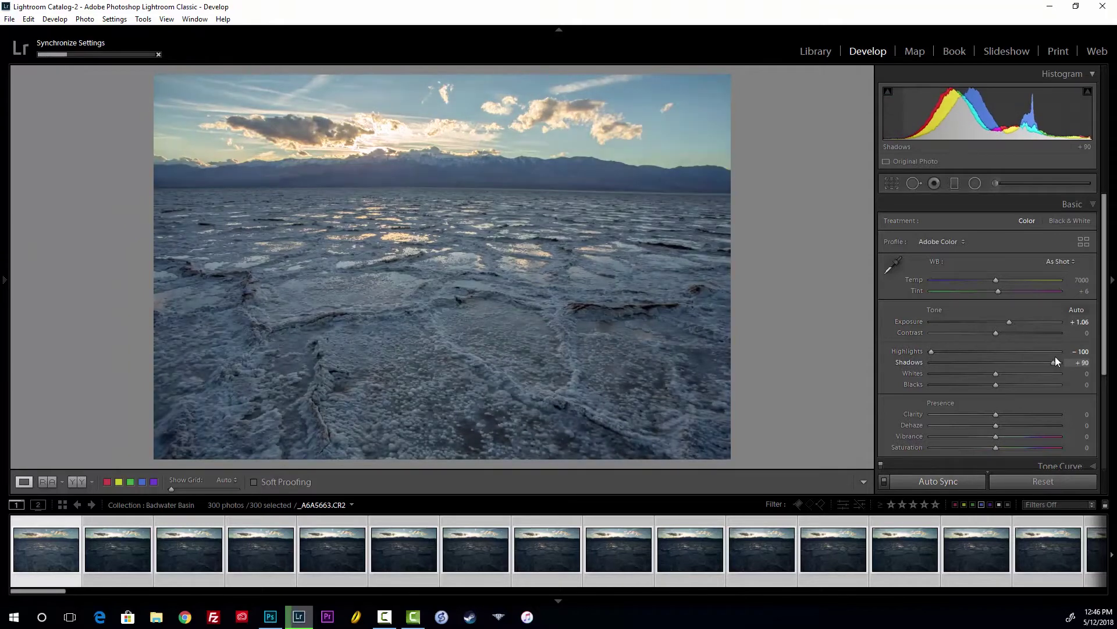
Set Dehaze to +29 for all selected photos.
scroll(1055, 407, down, 3)
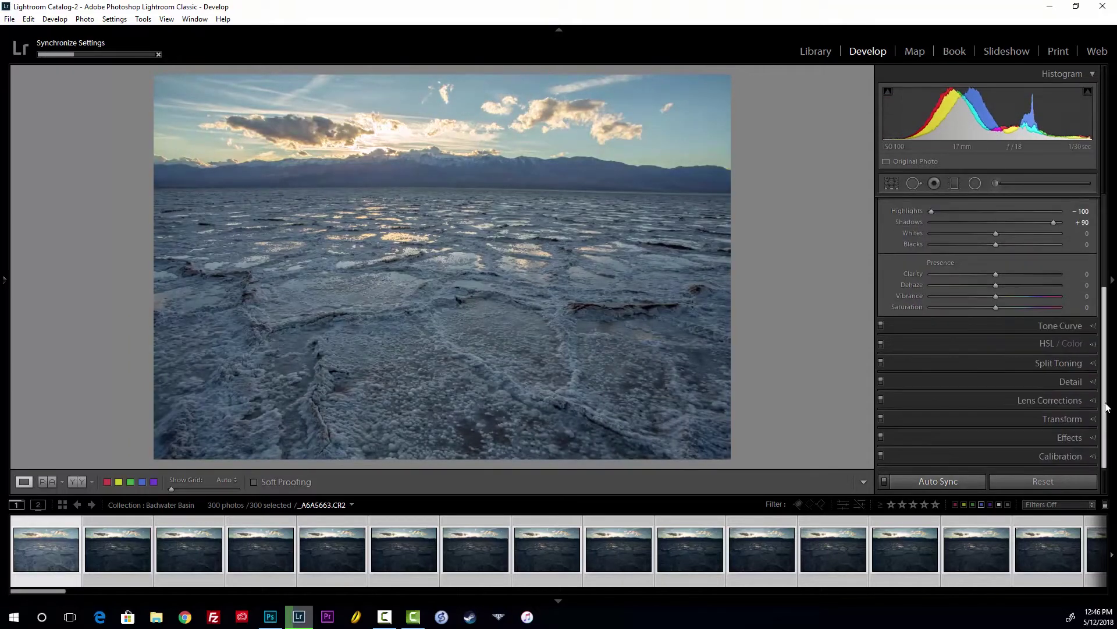
click(1053, 439)
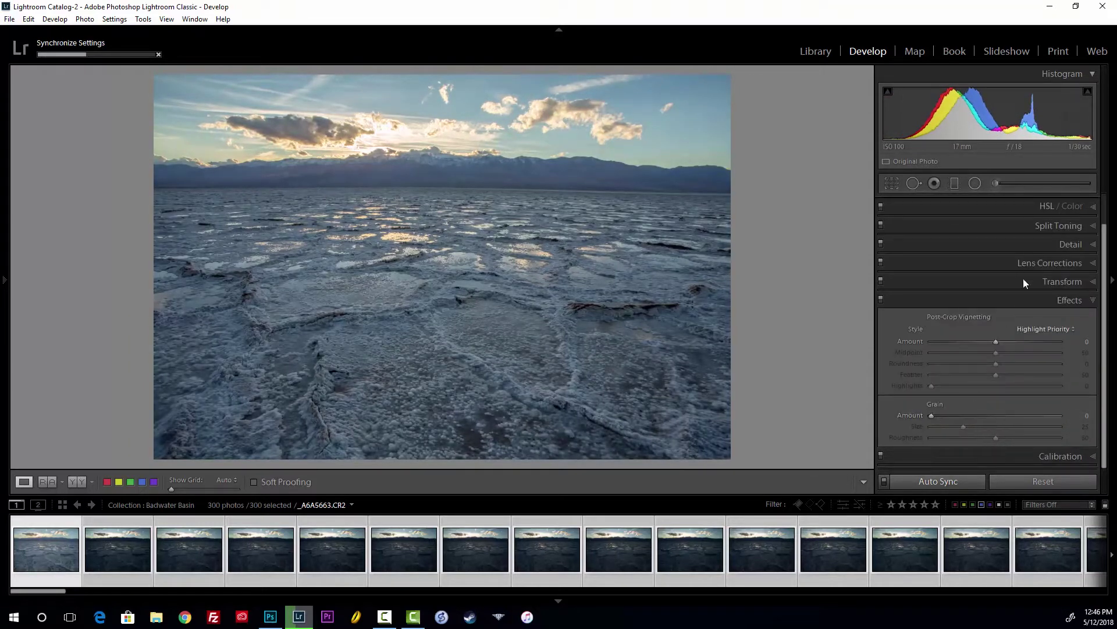
scroll(1023, 278, up, 1)
click(1074, 205)
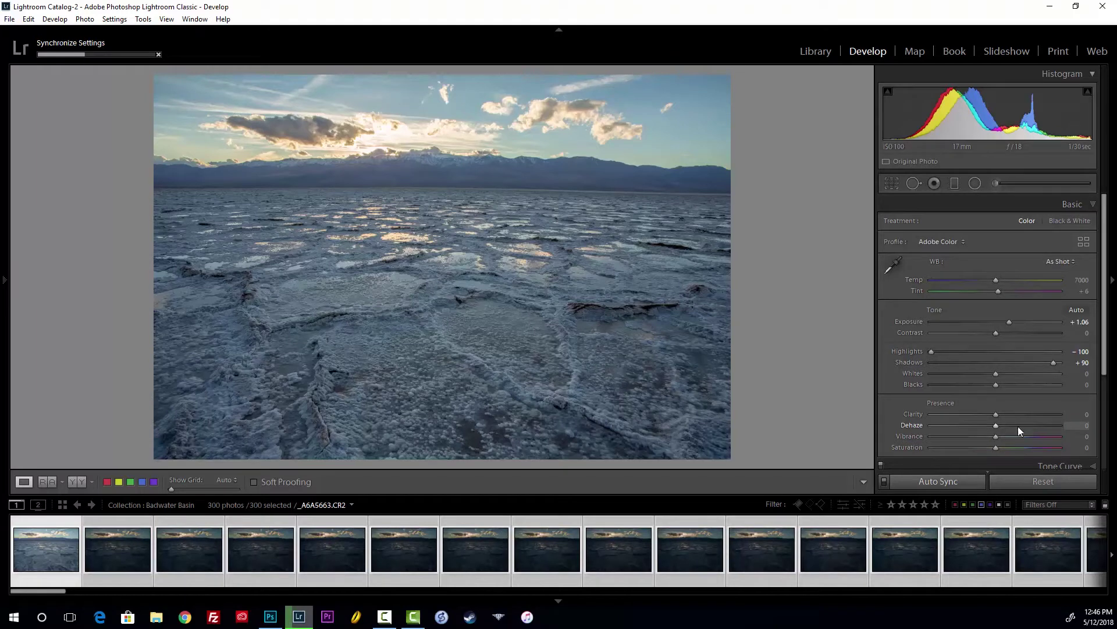
scroll(1061, 417, down, 4)
scroll(1059, 435, up, 2)
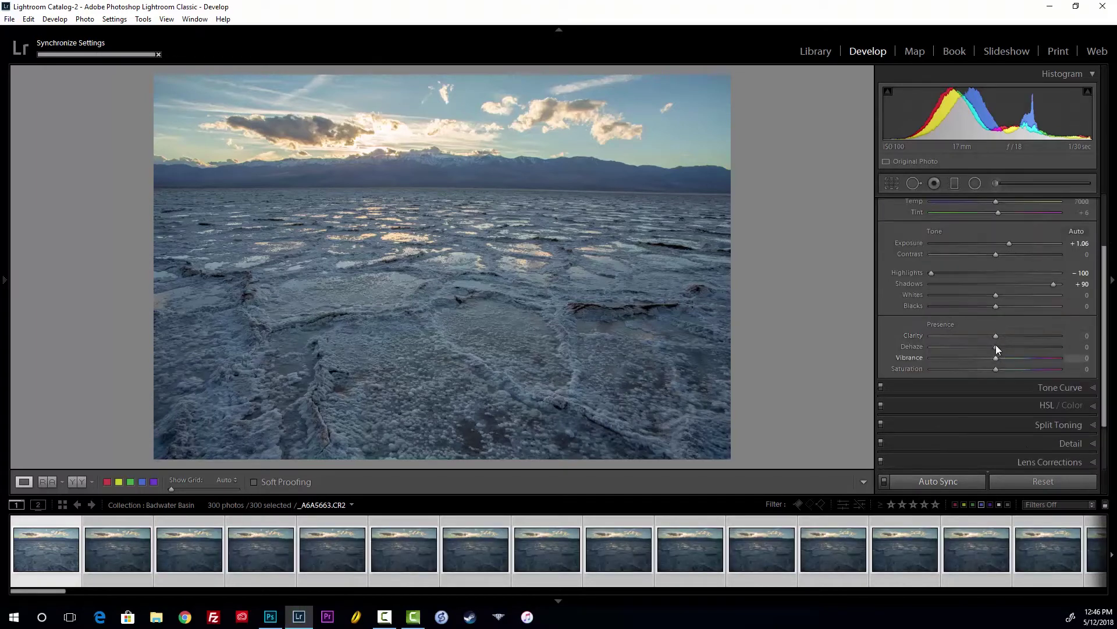
drag(994, 347, 1014, 347)
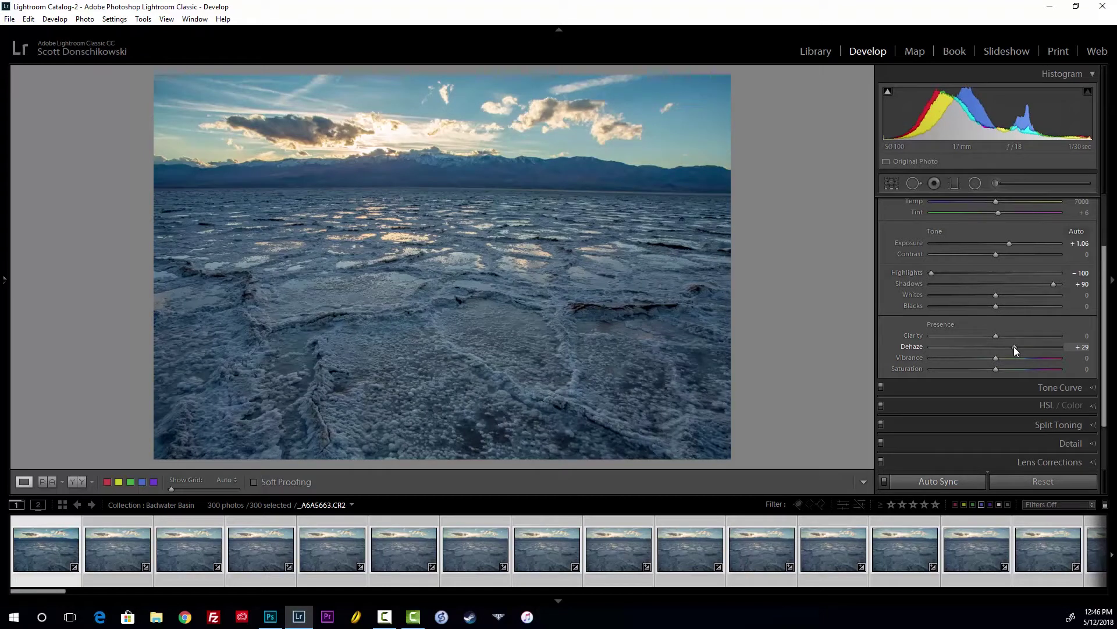
Set the white balance temperature to 8500 and the tint to 10 for the selected photos.
scroll(1107, 291, up, 1)
scroll(1100, 285, up, 3)
click(1081, 279)
text(8)
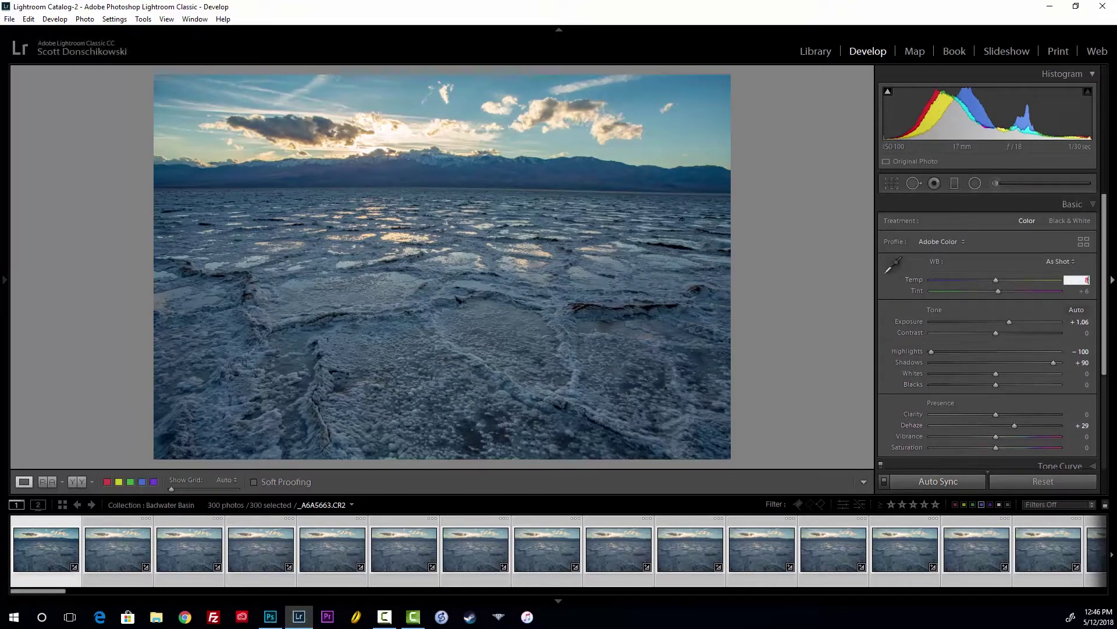
text(500)
key(Return)
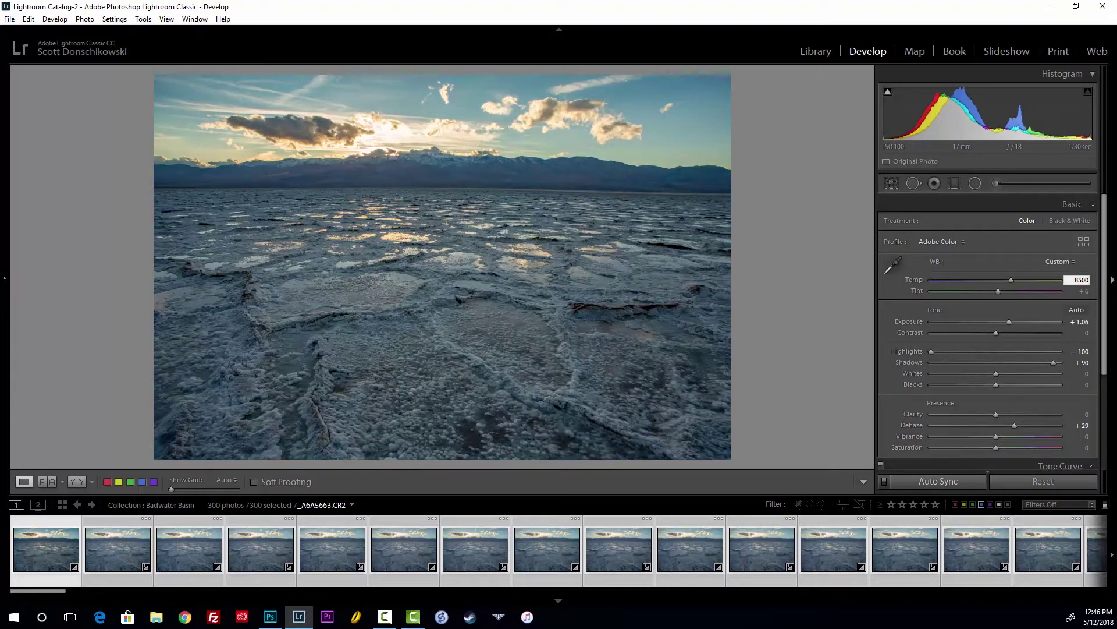
click(1081, 279)
key(Tab)
text(10)
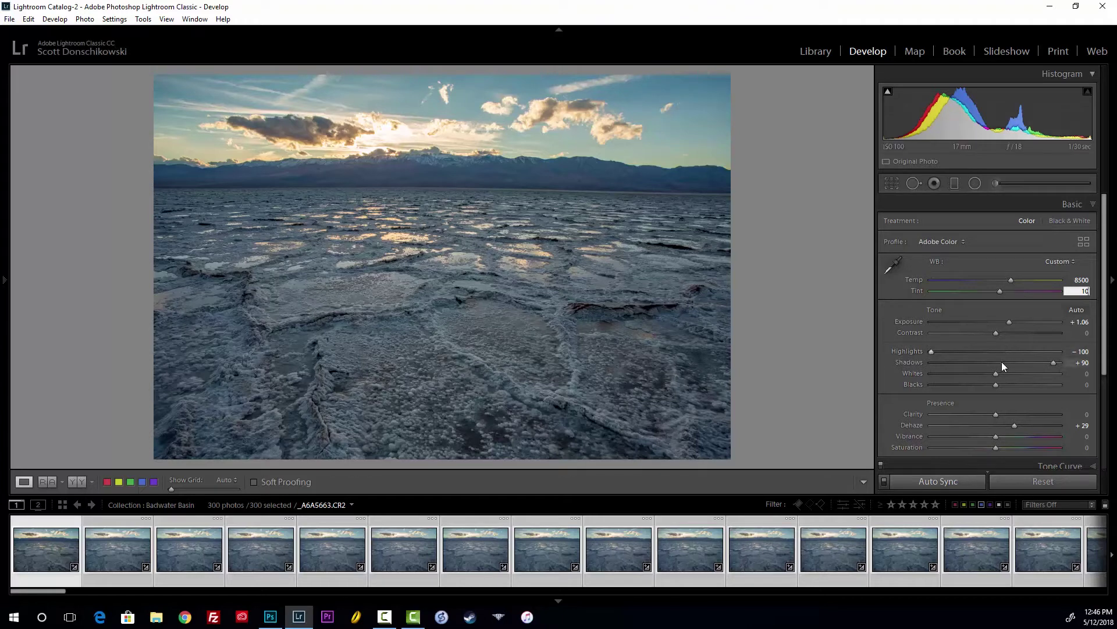
Set the white balance temperature to 8000 and the tint to 15 for the selected photos.
click(1077, 280)
text(8000)
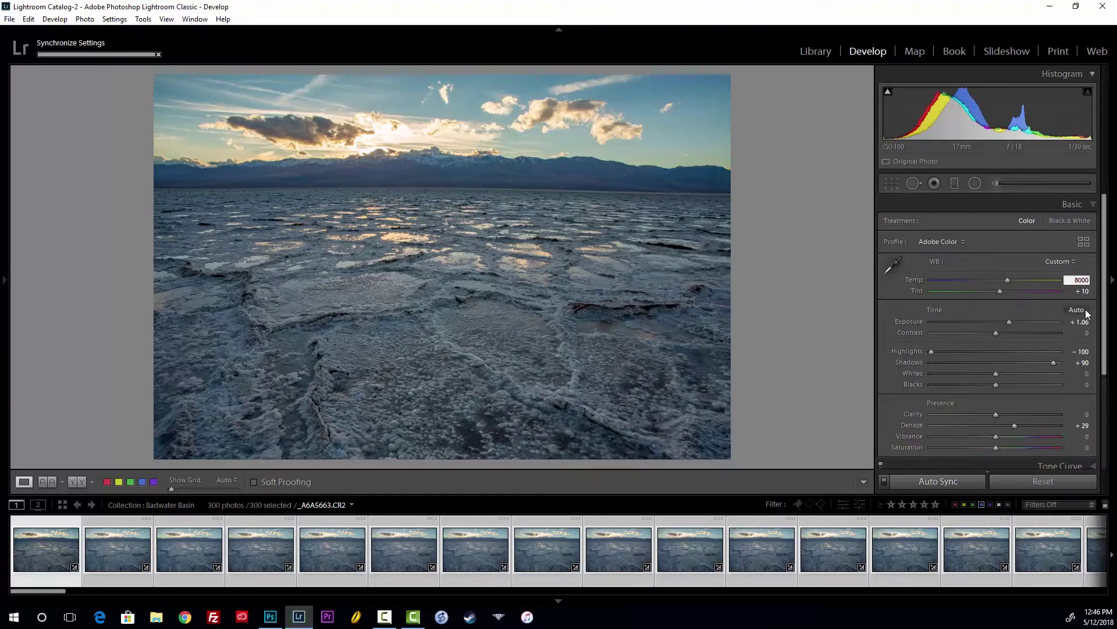
key(Tab)
text(15)
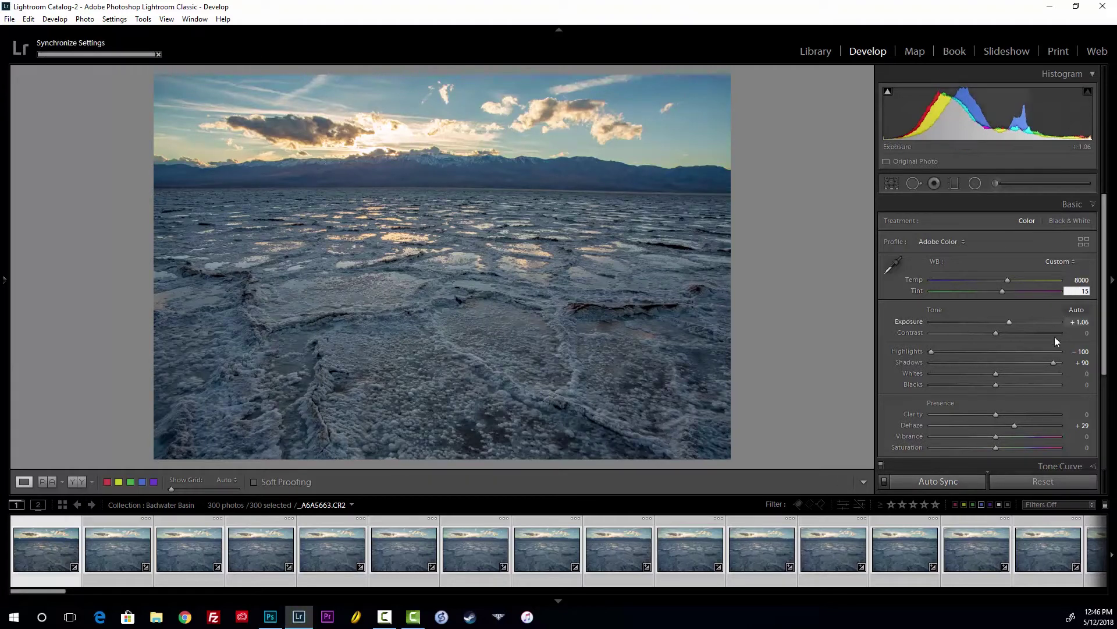
Set Clarity to +10 and try a slight Vibrance boost, resetting Vibrance to its default.
drag(996, 415, 1001, 413)
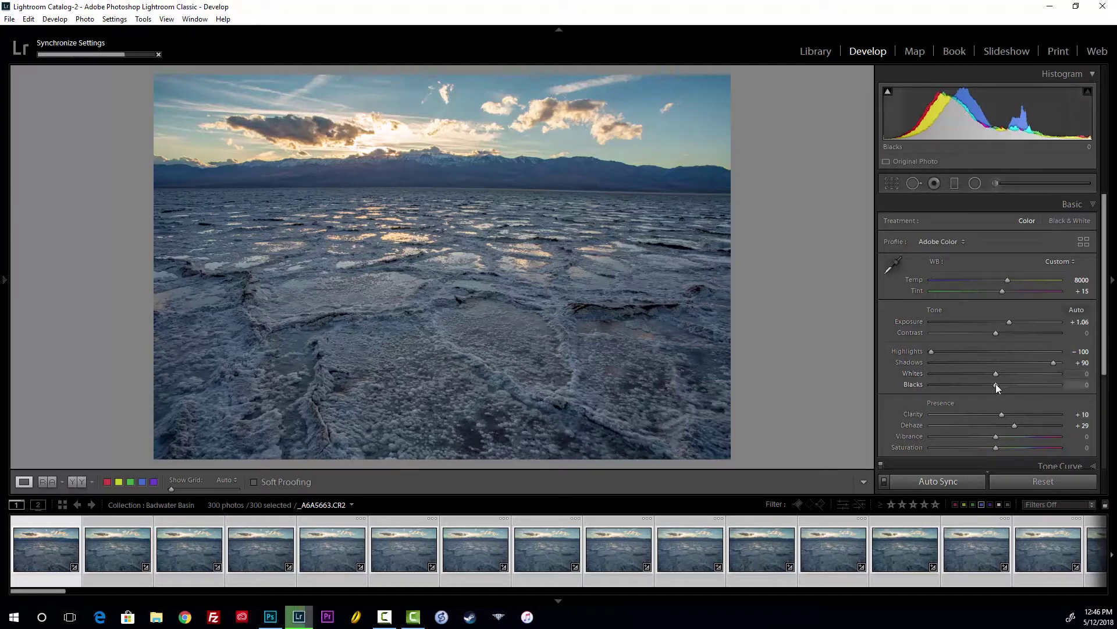
drag(997, 436, 1006, 435)
double_click(1006, 436)
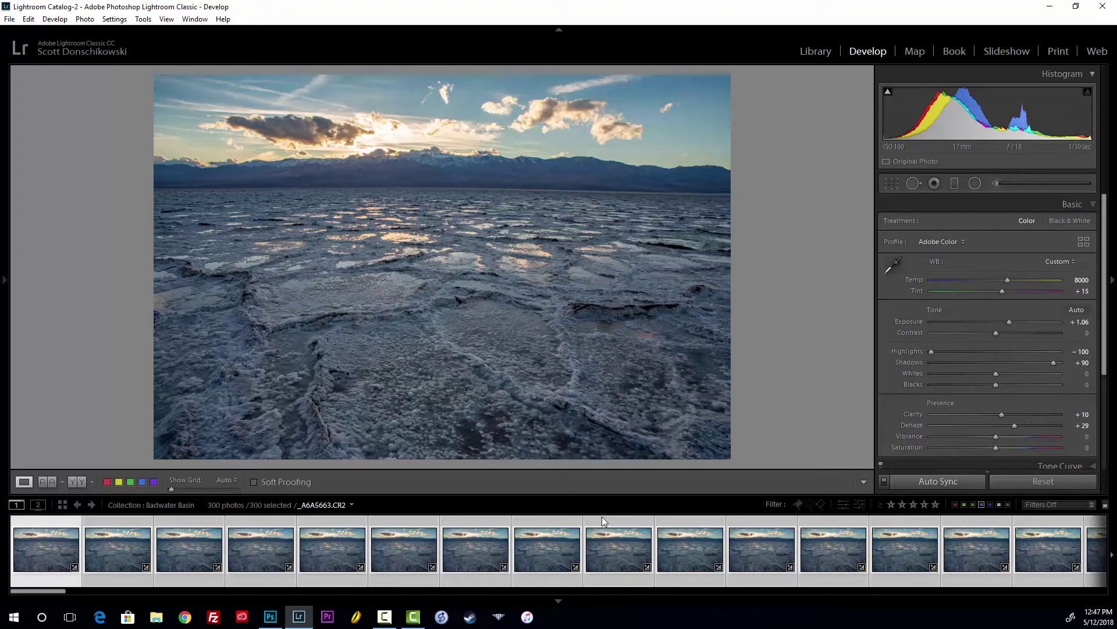
Check the synced edits along the filmstrip and in the Library grid, enlarging one photo near the end of the sequence.
scroll(800, 533, down, 3)
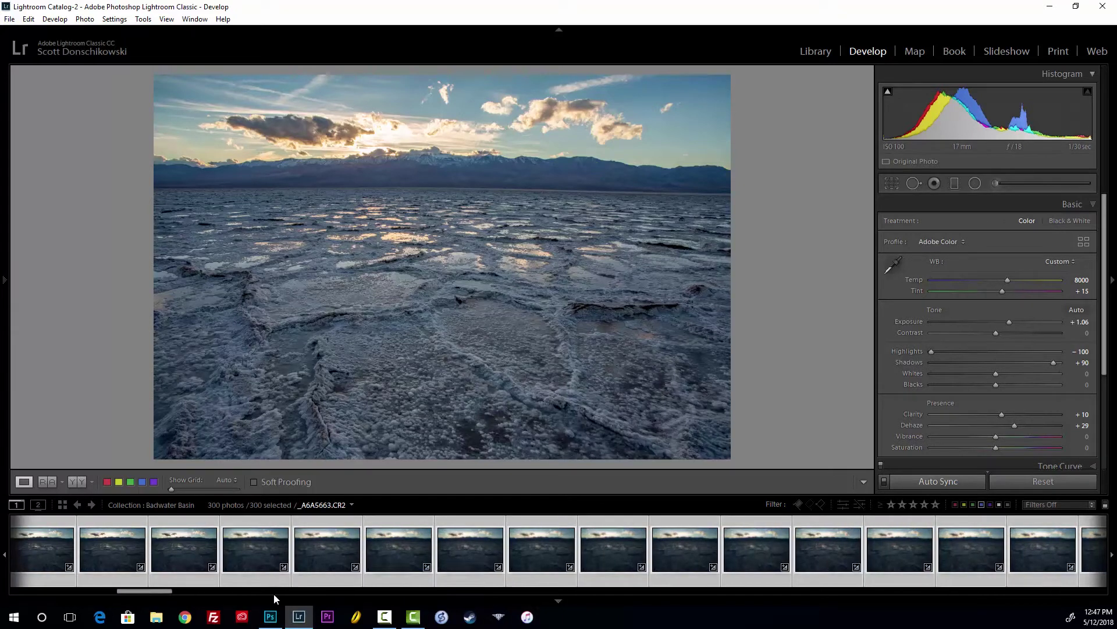
click(755, 590)
click(759, 591)
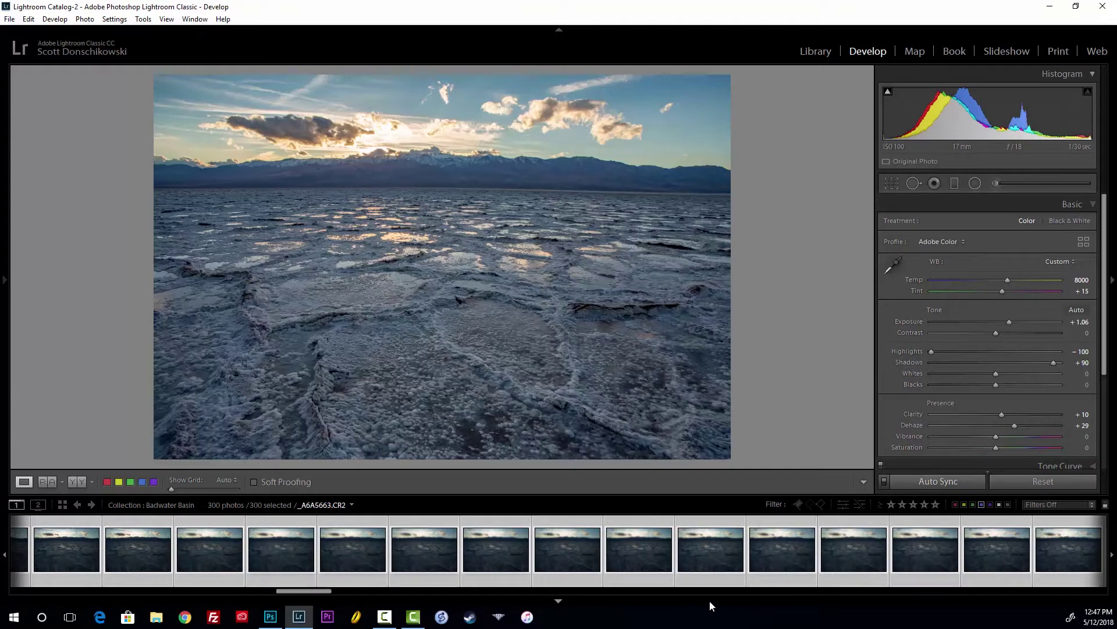
click(645, 542)
key(g)
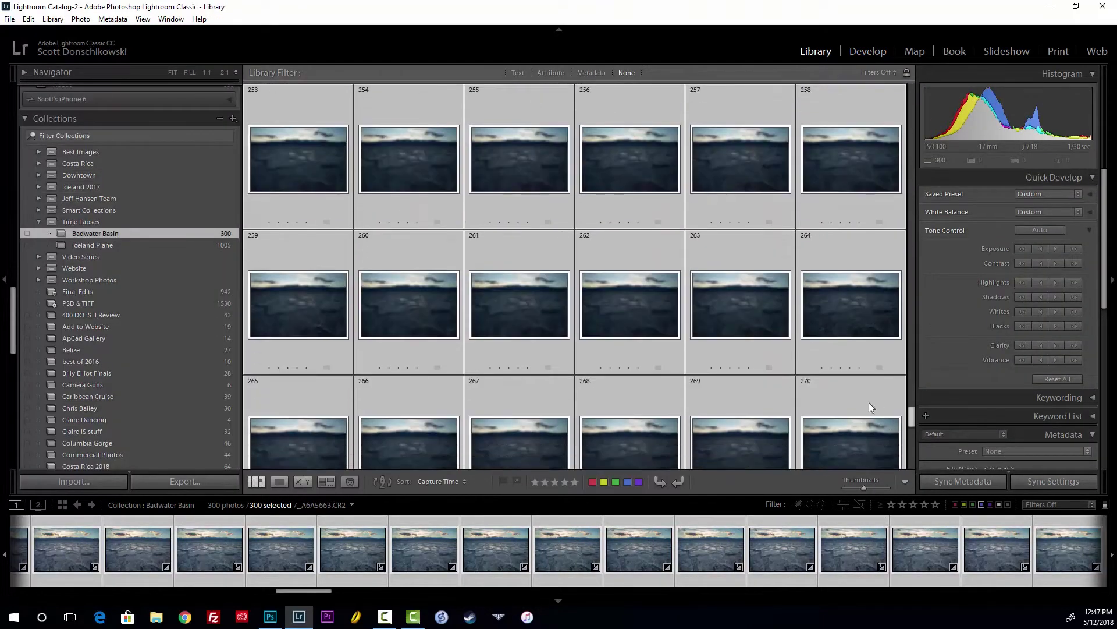
double_click(631, 288)
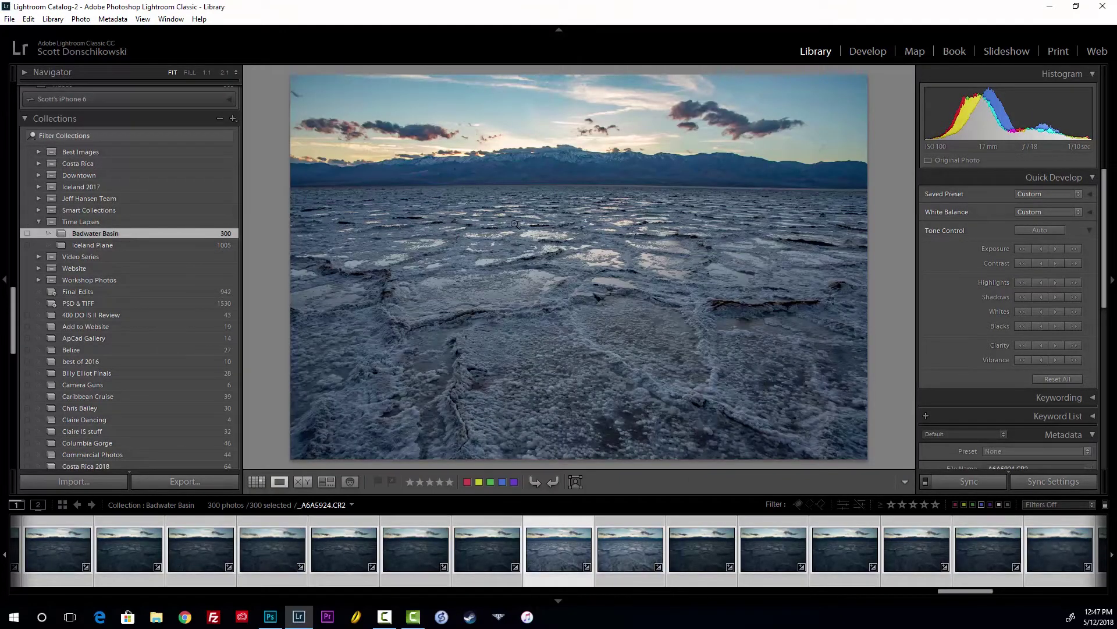
Remove chromatic aberration and enable lens profile corrections for all the selected Badwater Basin photos.
key(g)
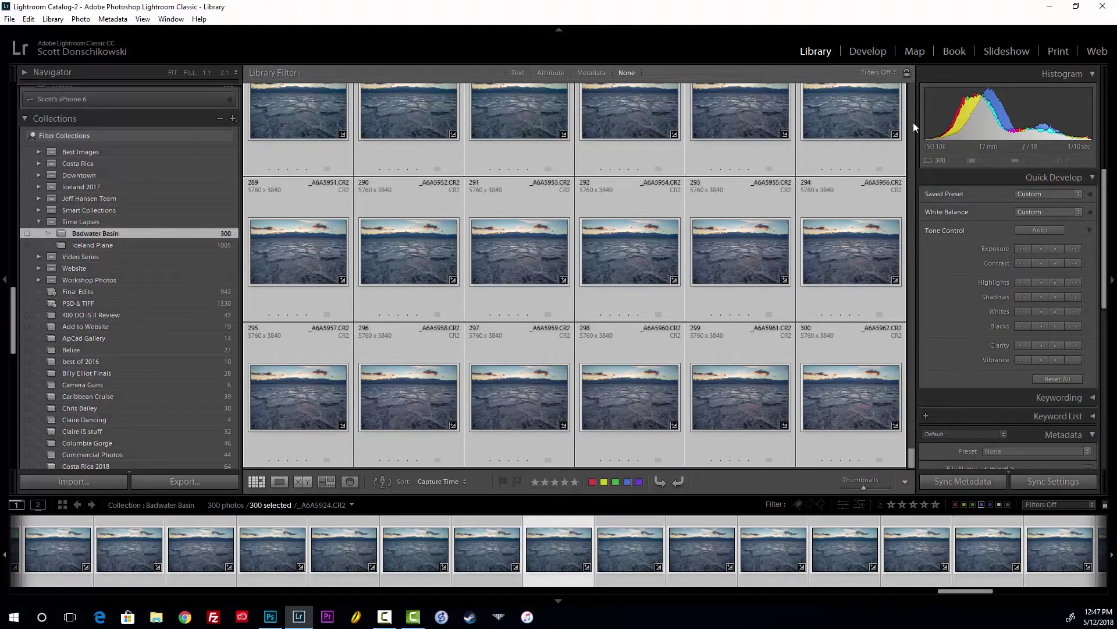
click(859, 53)
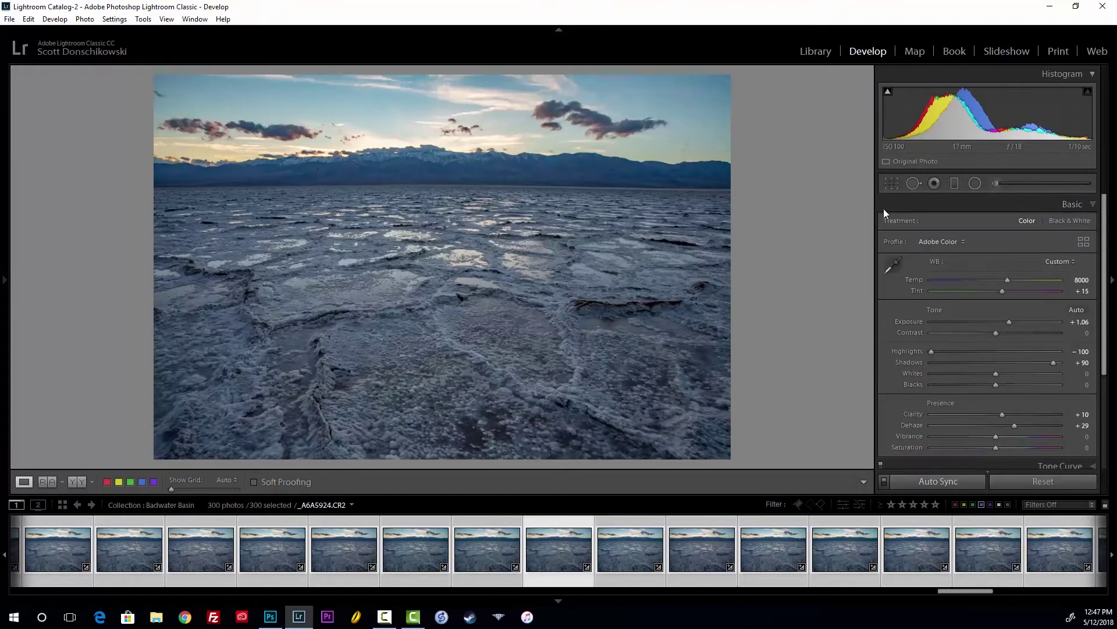
scroll(1052, 349, down, 5)
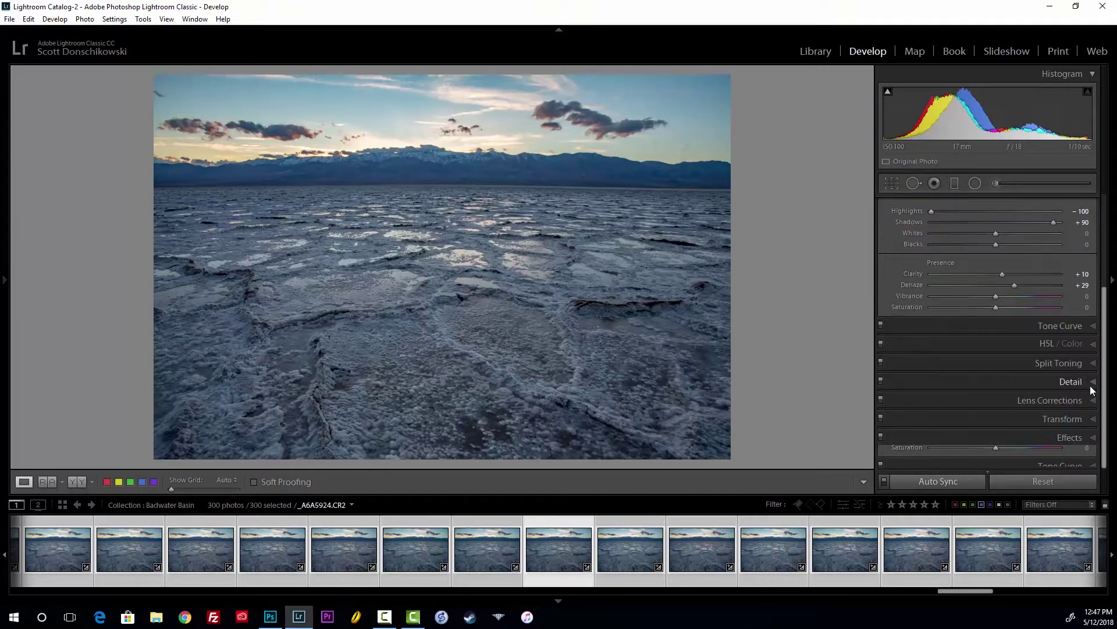
click(1020, 399)
click(931, 241)
click(931, 252)
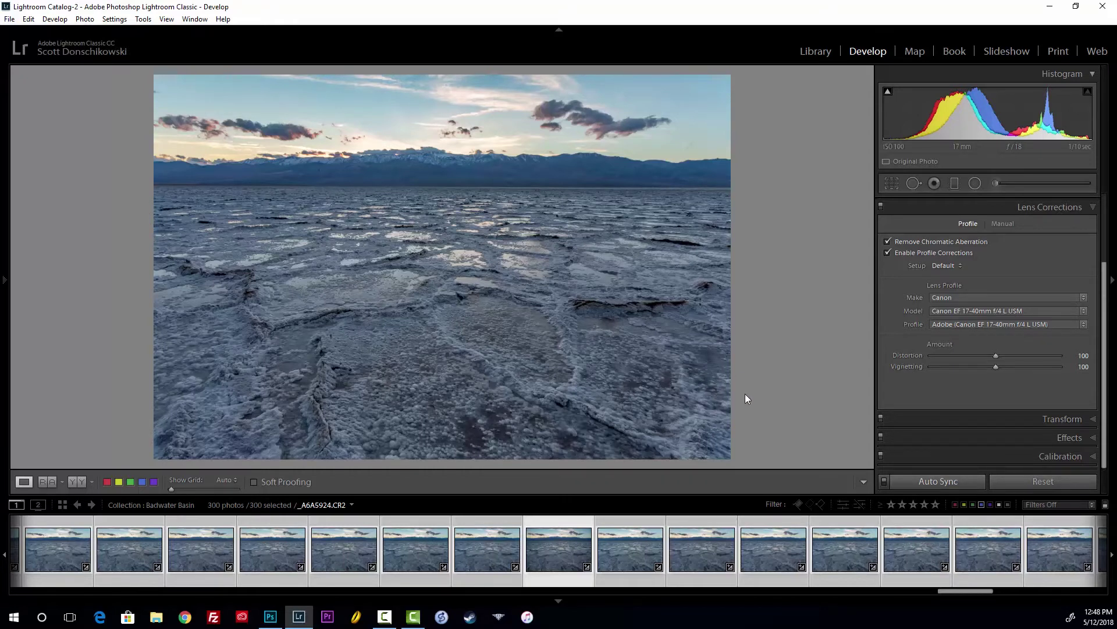
Check the lens-corrected photos in the Library grid back to the first photo of the sequence.
key(g)
scroll(725, 381, up, 10)
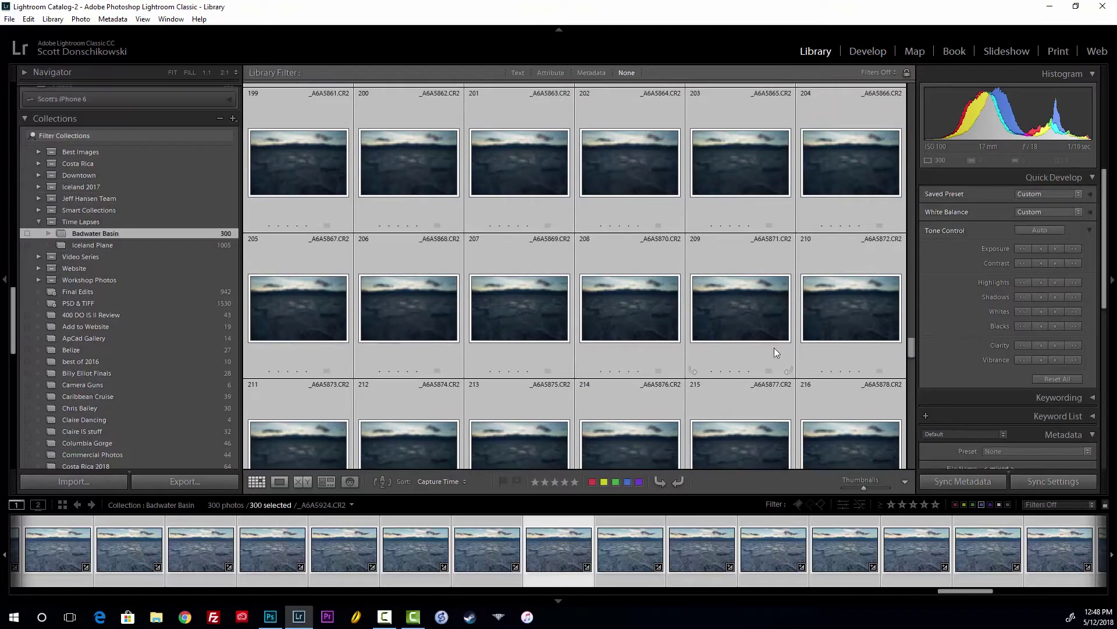
drag(912, 353, 925, 84)
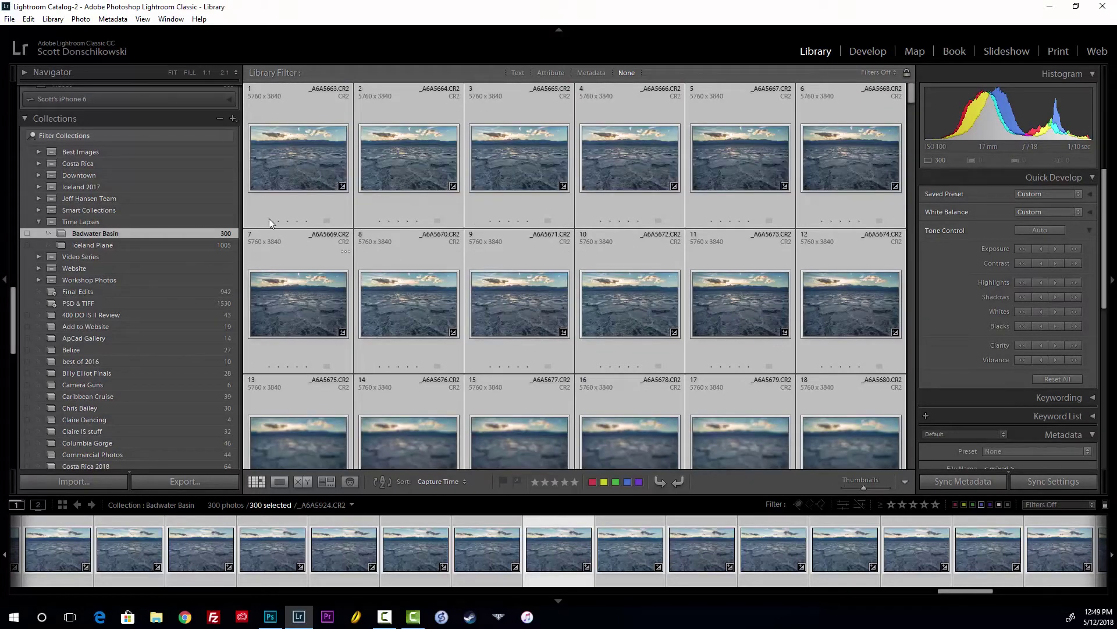
In the Slideshow module, delete the 30fps Timelapse user template and apply the 29.97fps Timelapse template.
click(1007, 51)
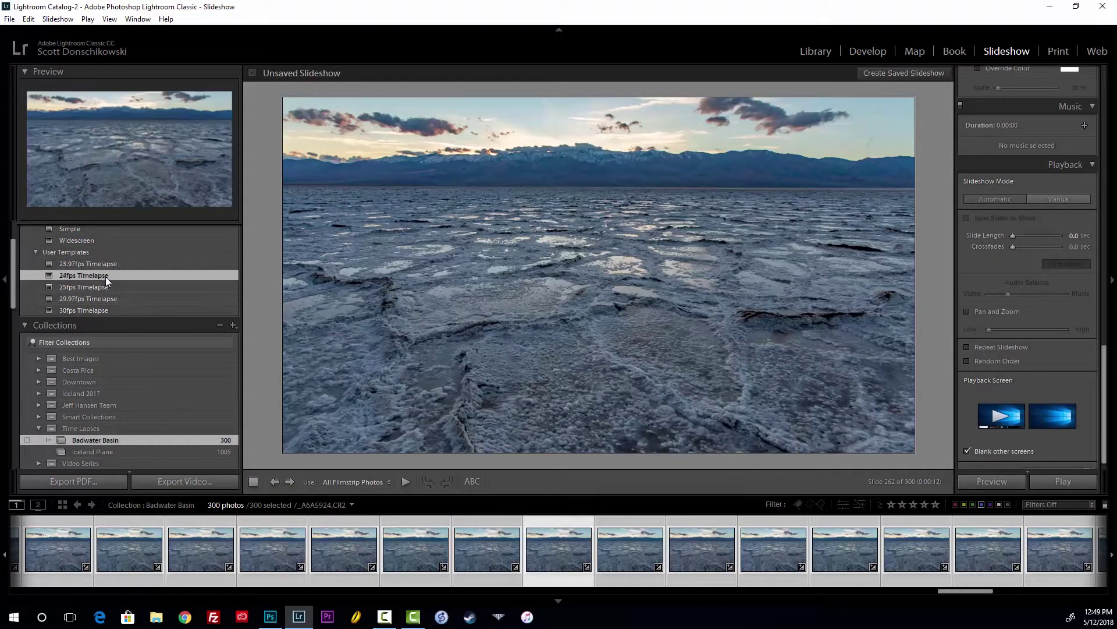
click(94, 305)
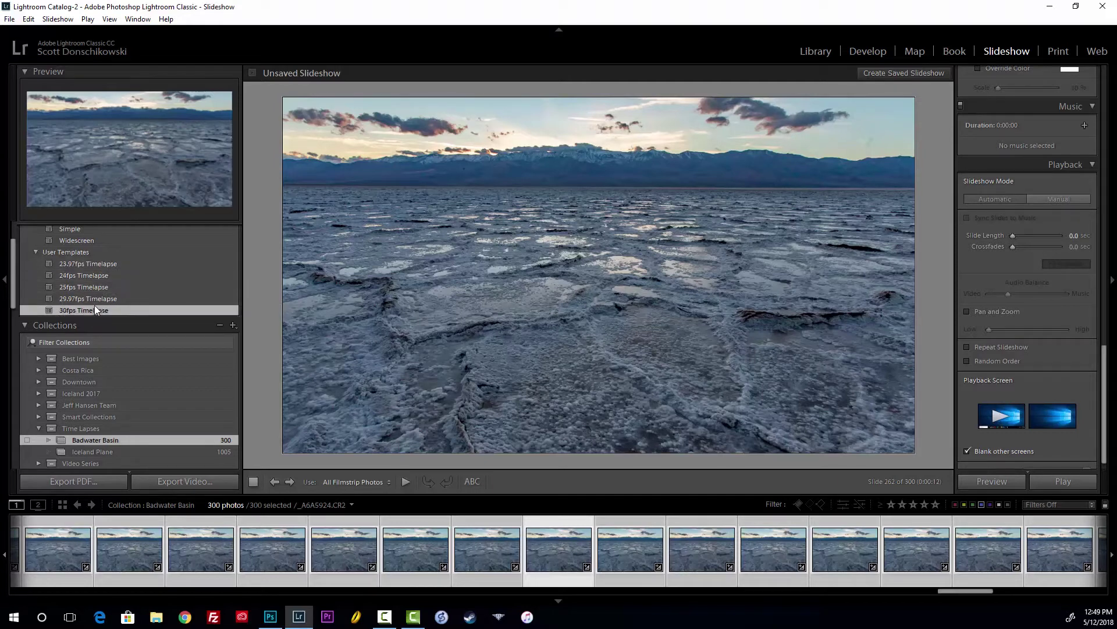
click(94, 298)
right_click(86, 310)
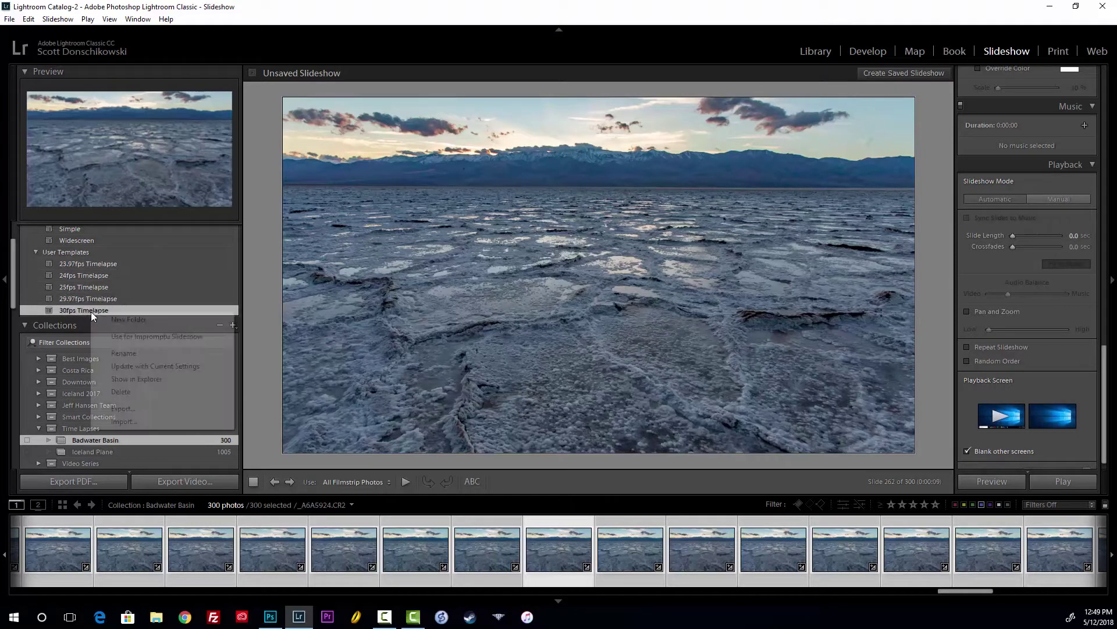
click(122, 388)
click(96, 298)
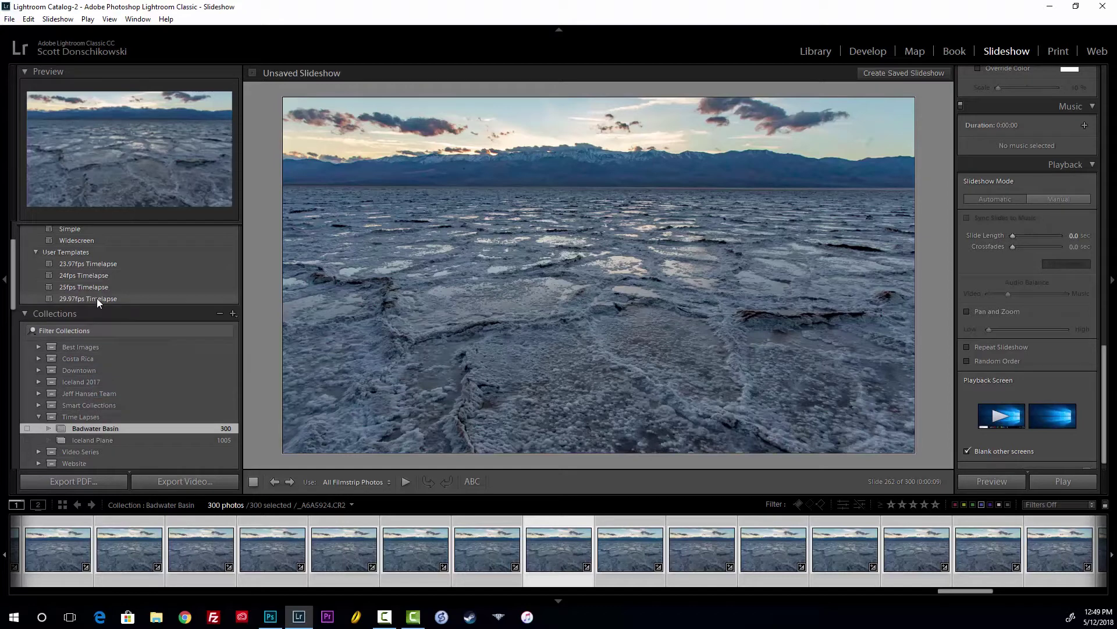
Examine the slideshow's video export options and close them without exporting.
click(190, 482)
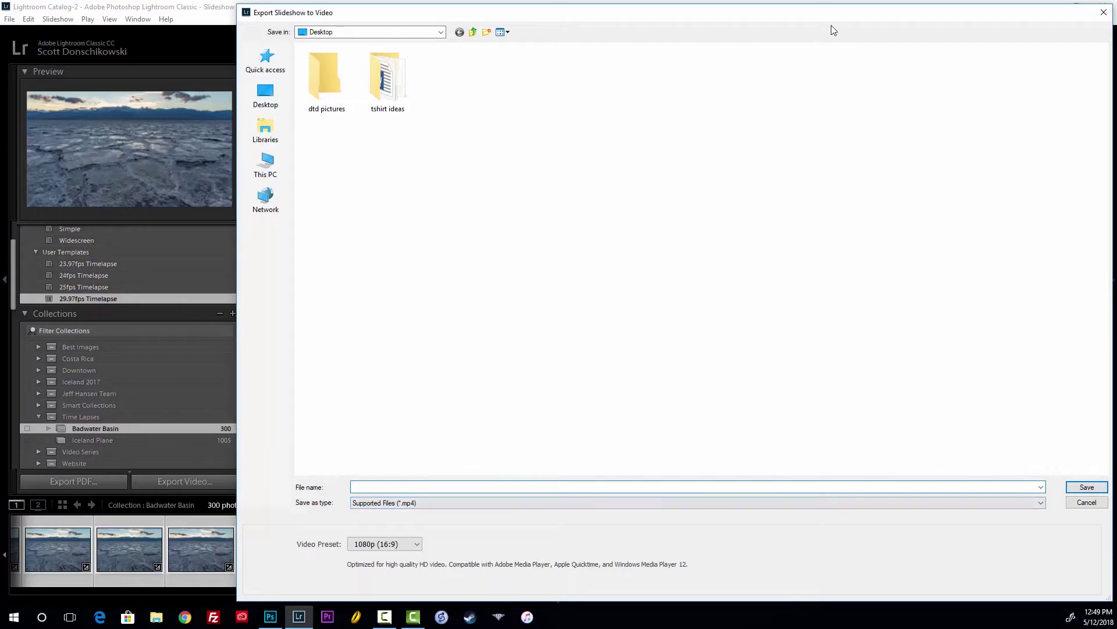
drag(830, 19, 767, 21)
click(1041, 15)
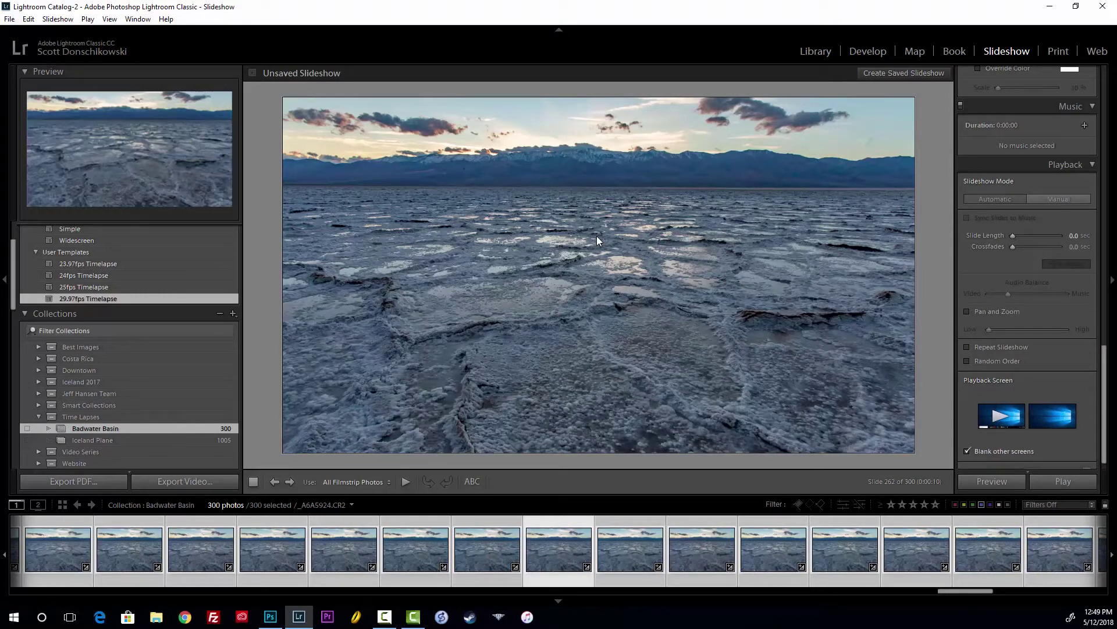
Go back to the first photo of the sequence in the Library grid, and switch to Photoshop.
click(814, 51)
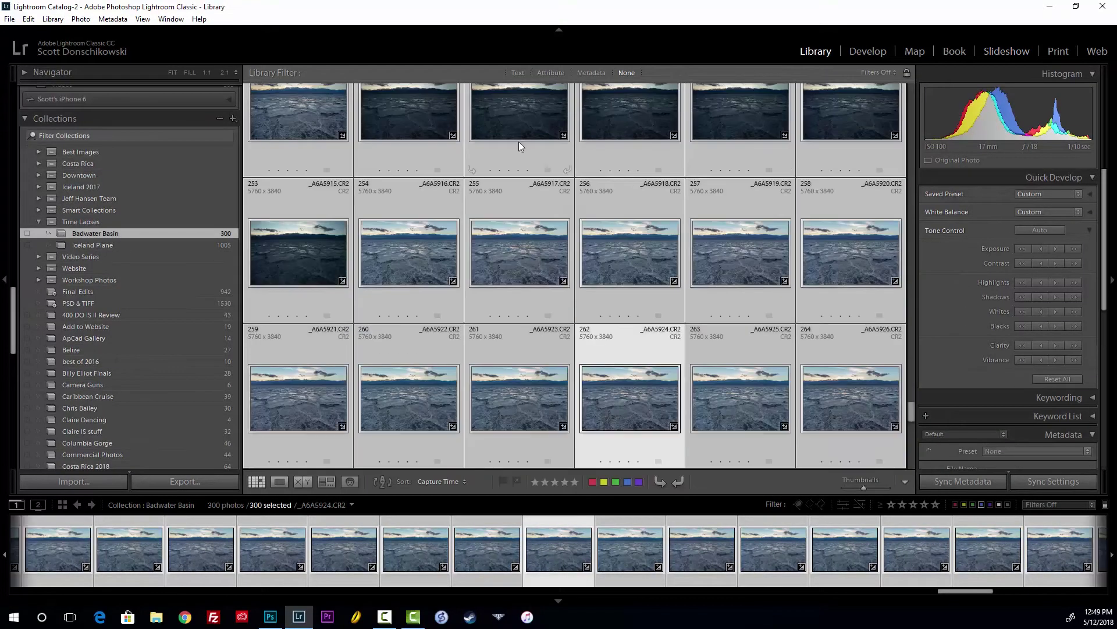
drag(910, 418, 912, 90)
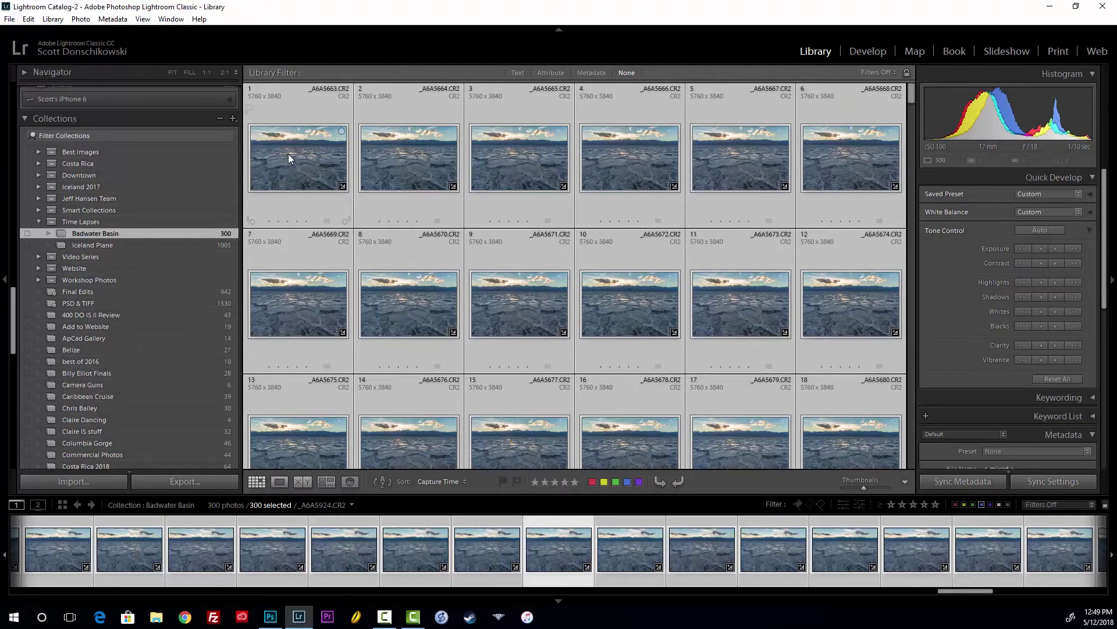
click(270, 616)
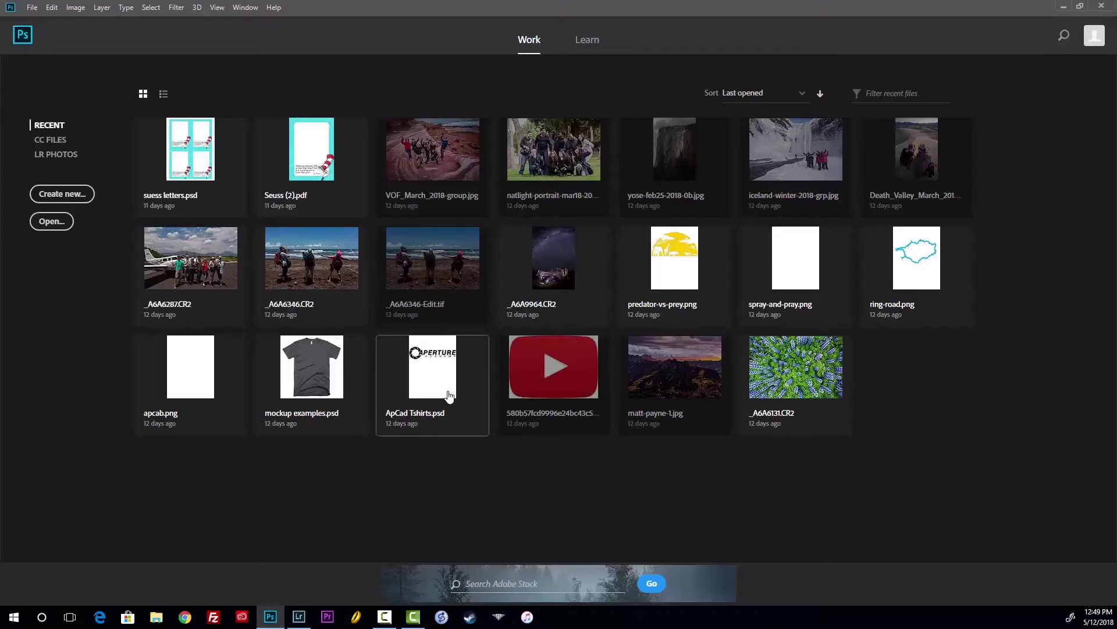
click(33, 8)
click(43, 32)
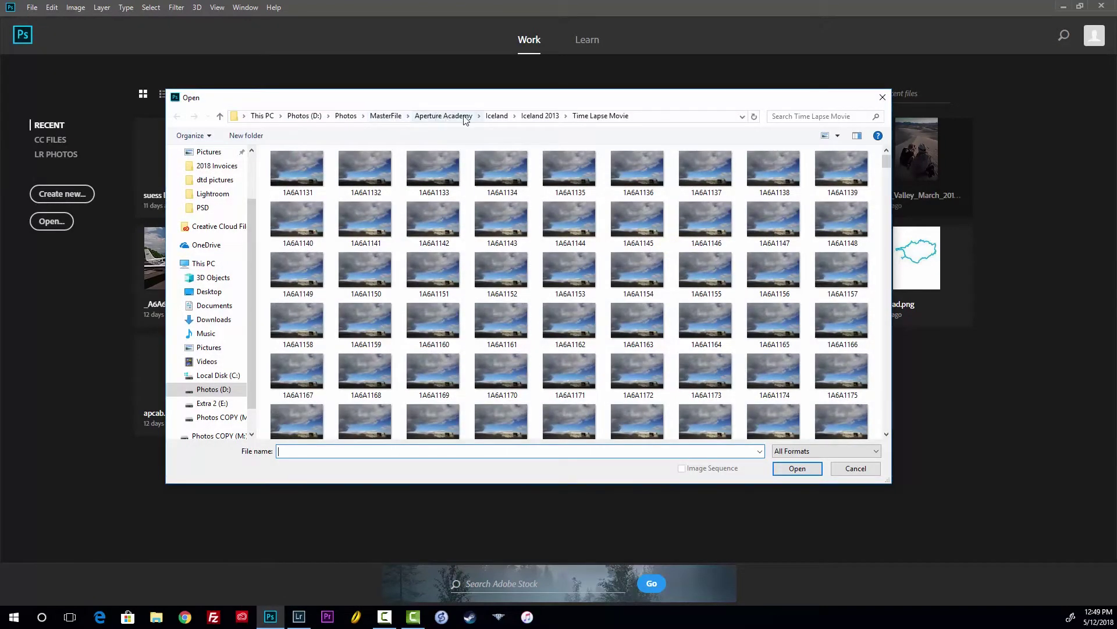
click(443, 116)
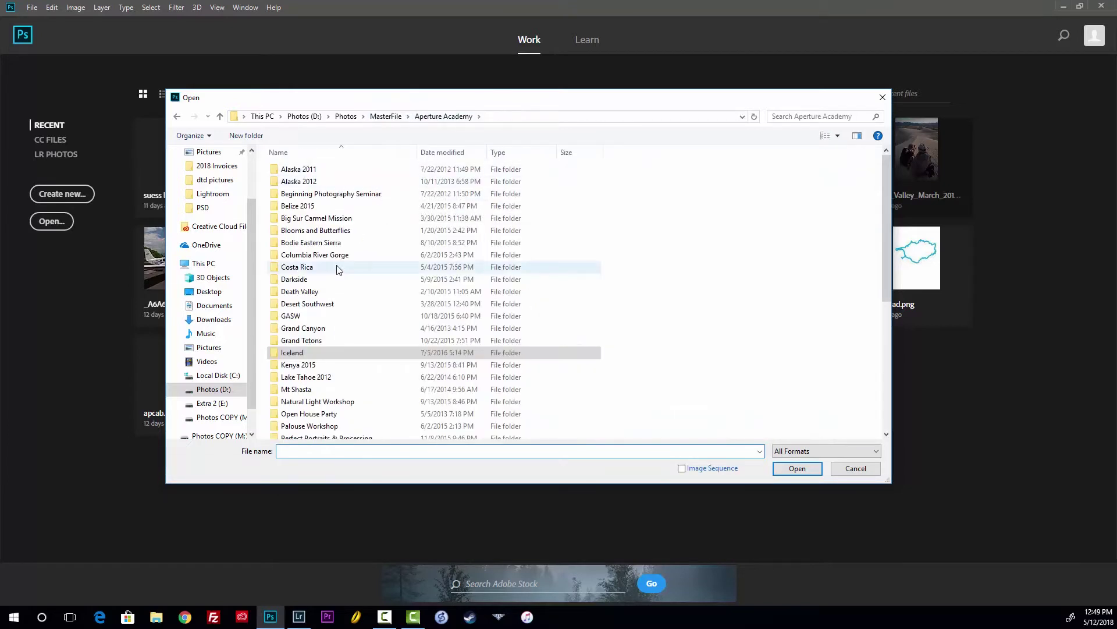
double_click(302, 292)
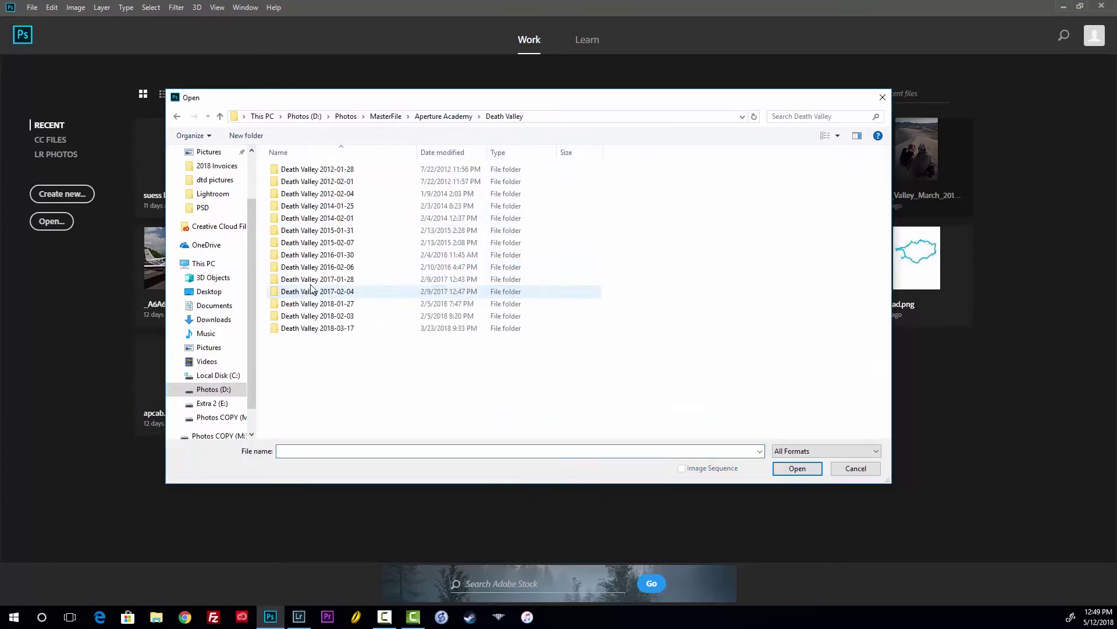
double_click(362, 293)
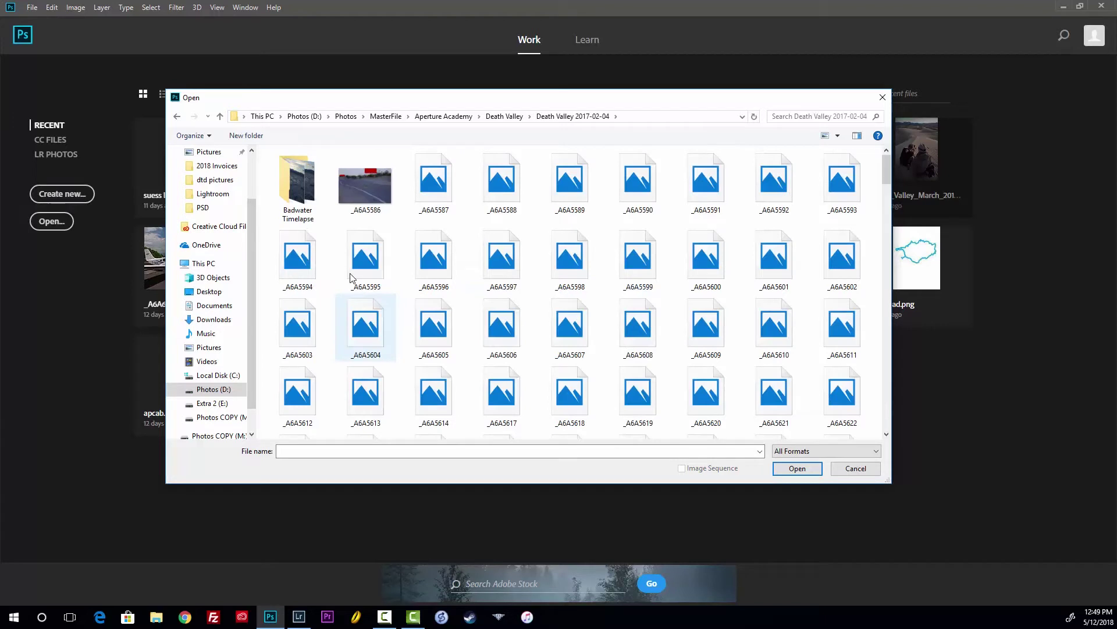
double_click(295, 176)
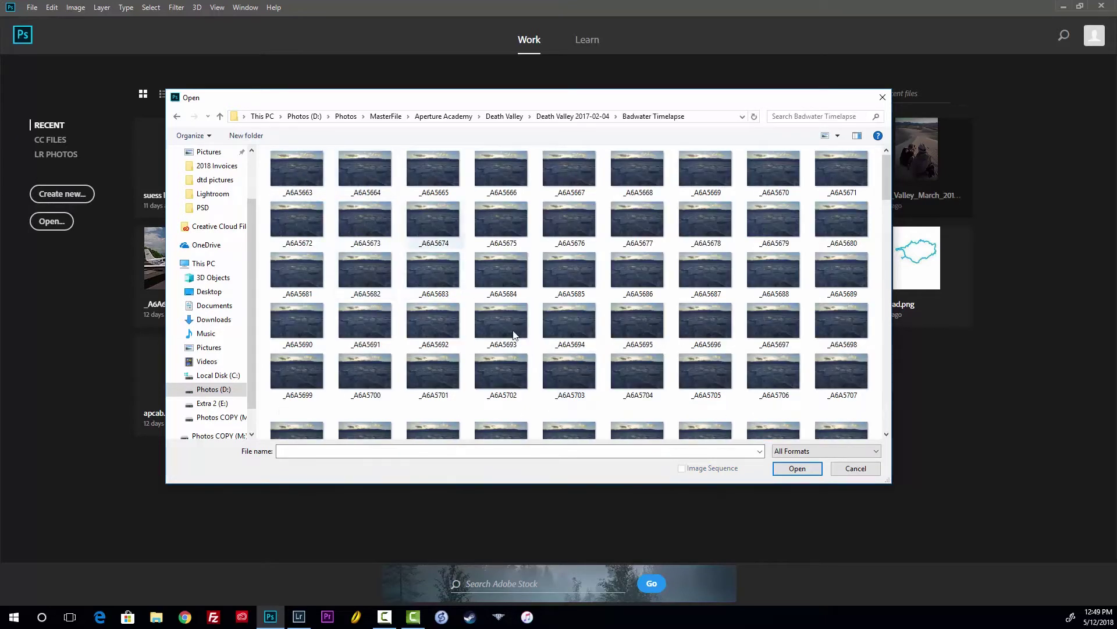
click(313, 194)
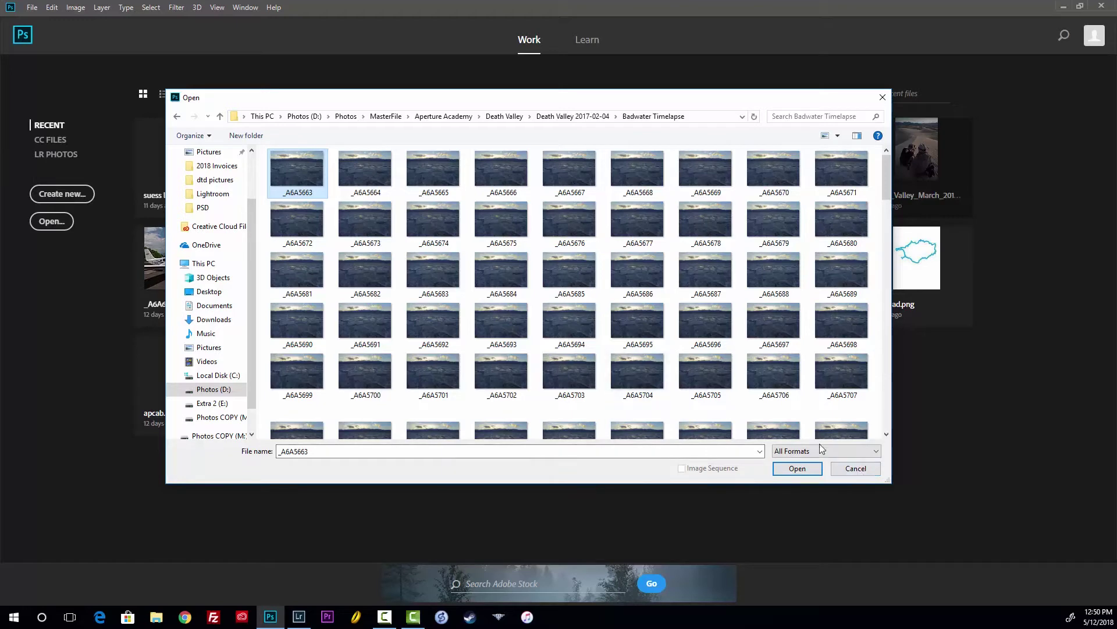
click(856, 469)
Open the Iceland 2013 Time Lapse Movie folder's photos as an image sequence, starting from 1A6A1131.
click(32, 8)
click(36, 27)
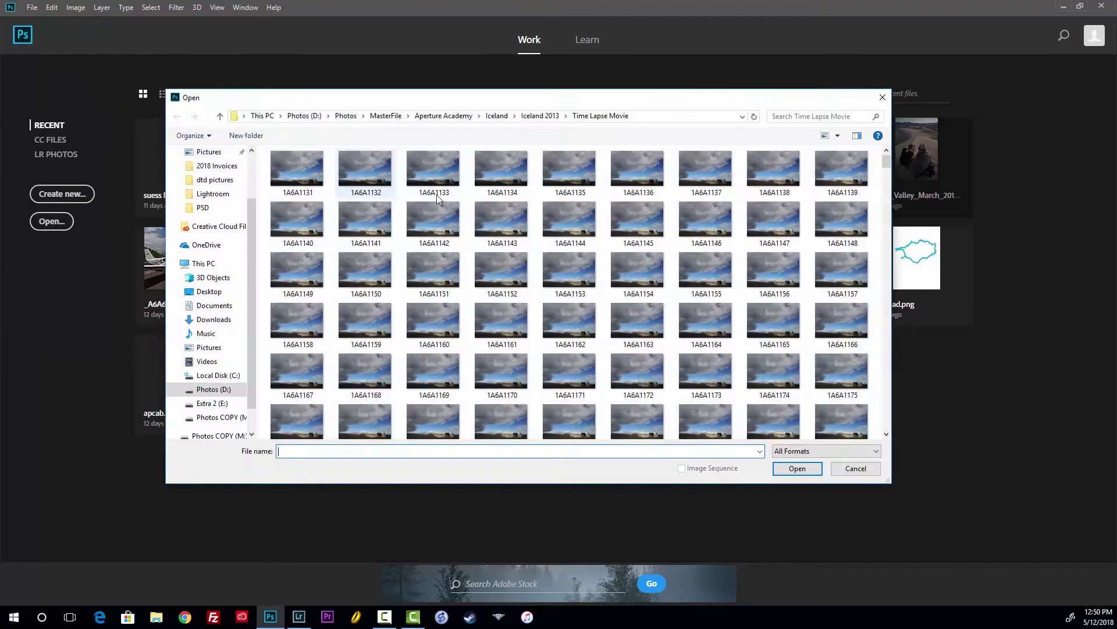
click(498, 117)
double_click(317, 185)
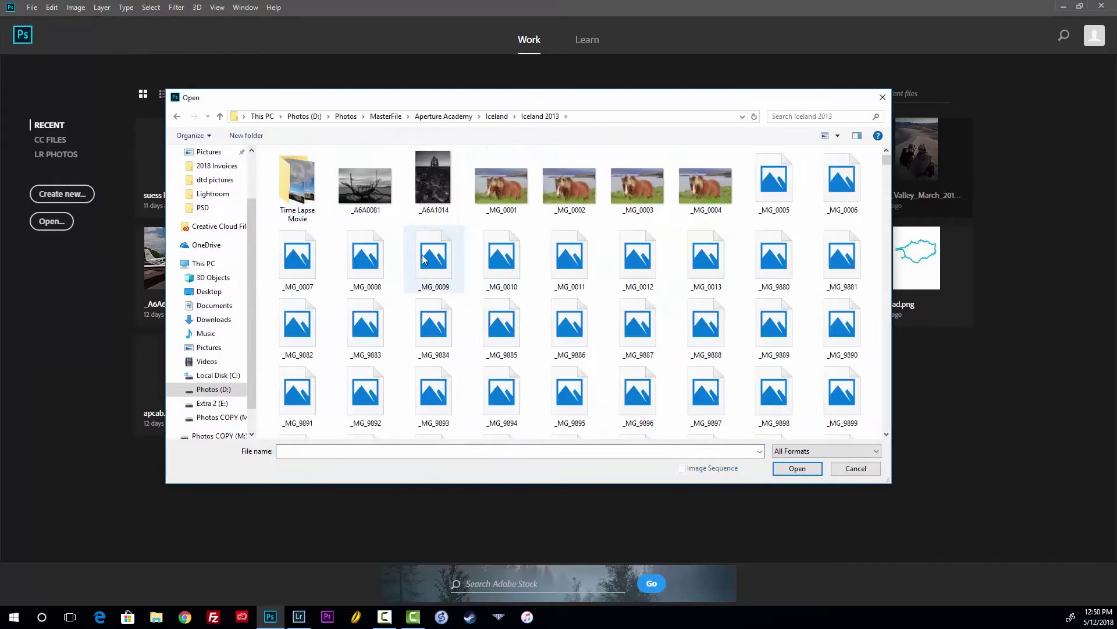
double_click(297, 174)
click(296, 176)
click(694, 469)
click(793, 469)
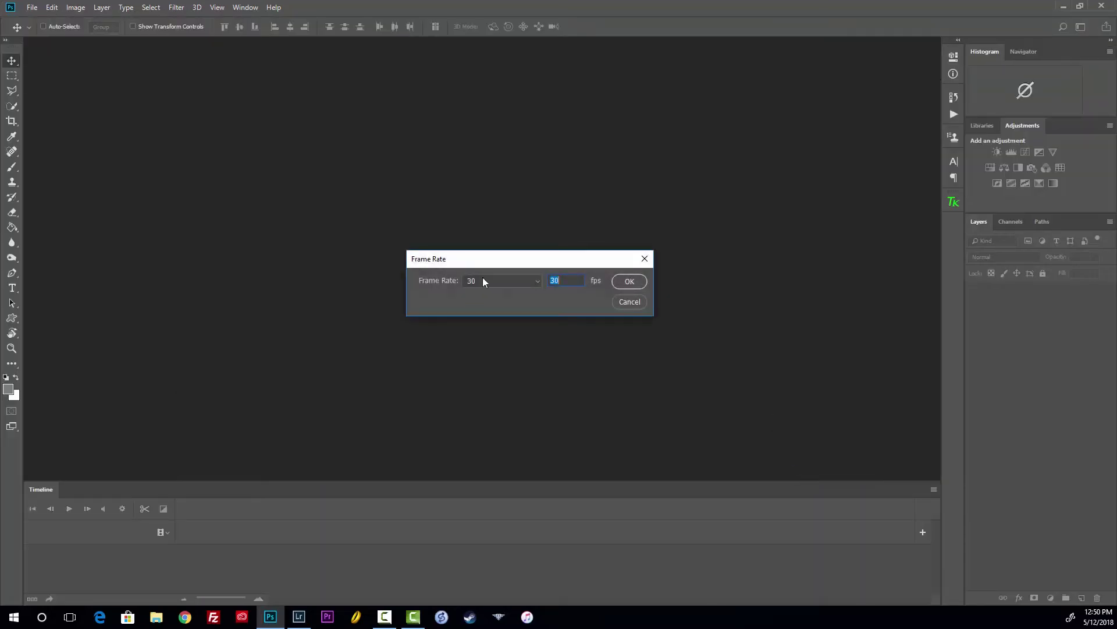
Set the image sequence's frame rate to 29.97 fps and continue loading it despite the gaps.
click(490, 280)
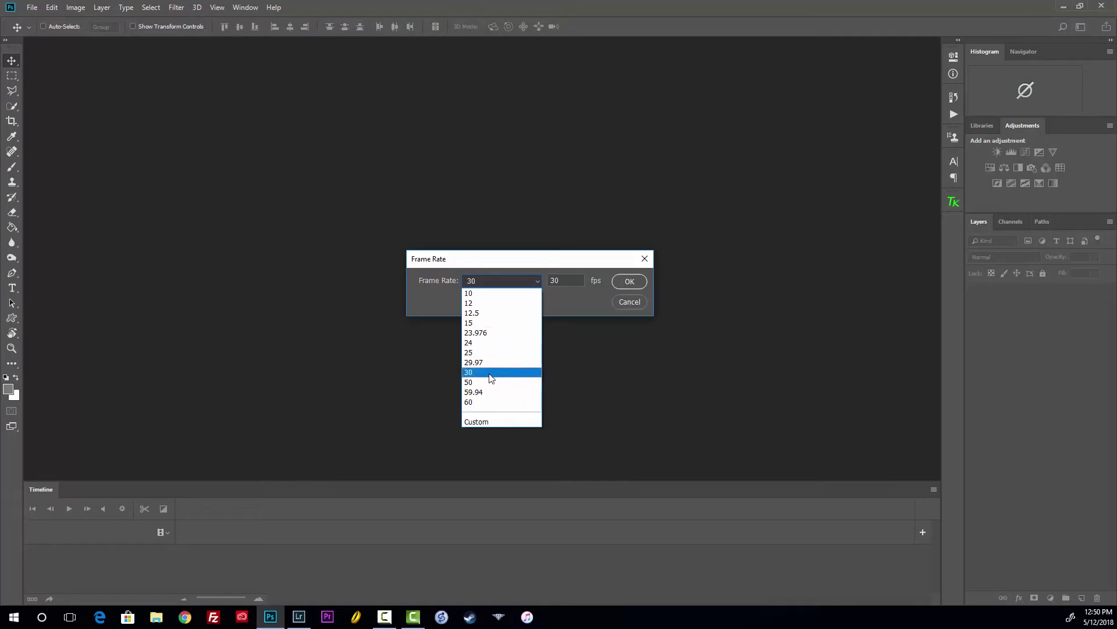
click(498, 363)
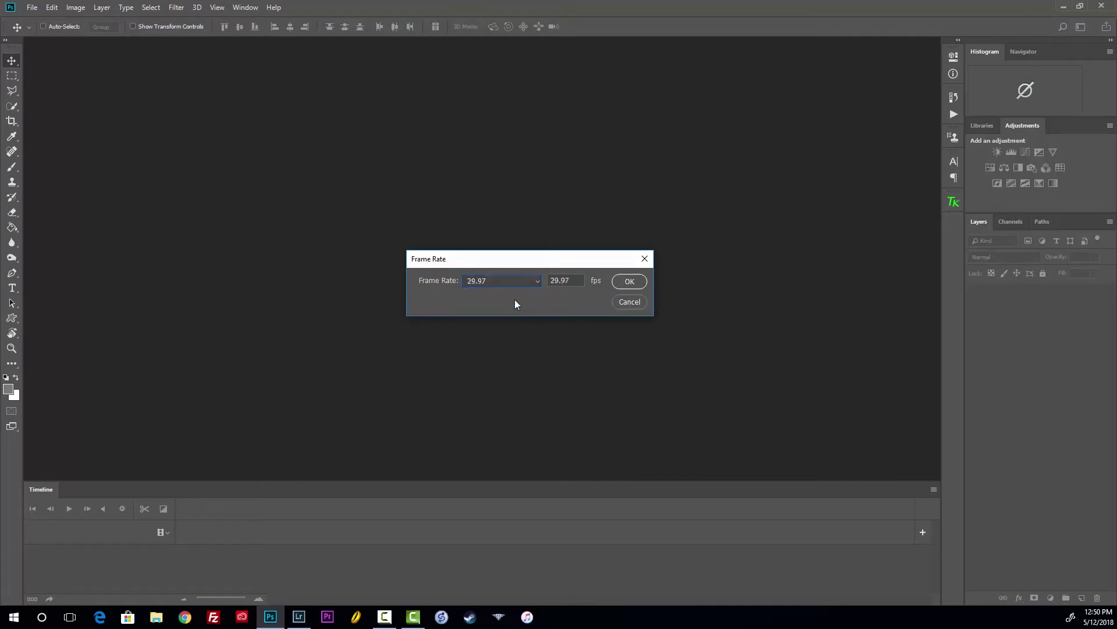
click(629, 282)
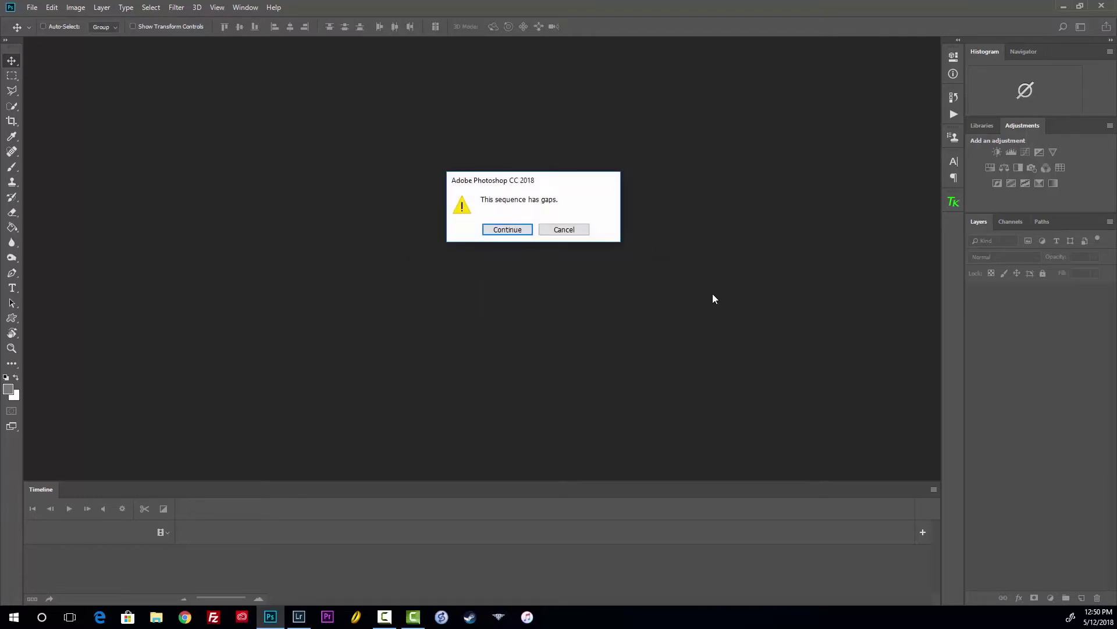
click(499, 229)
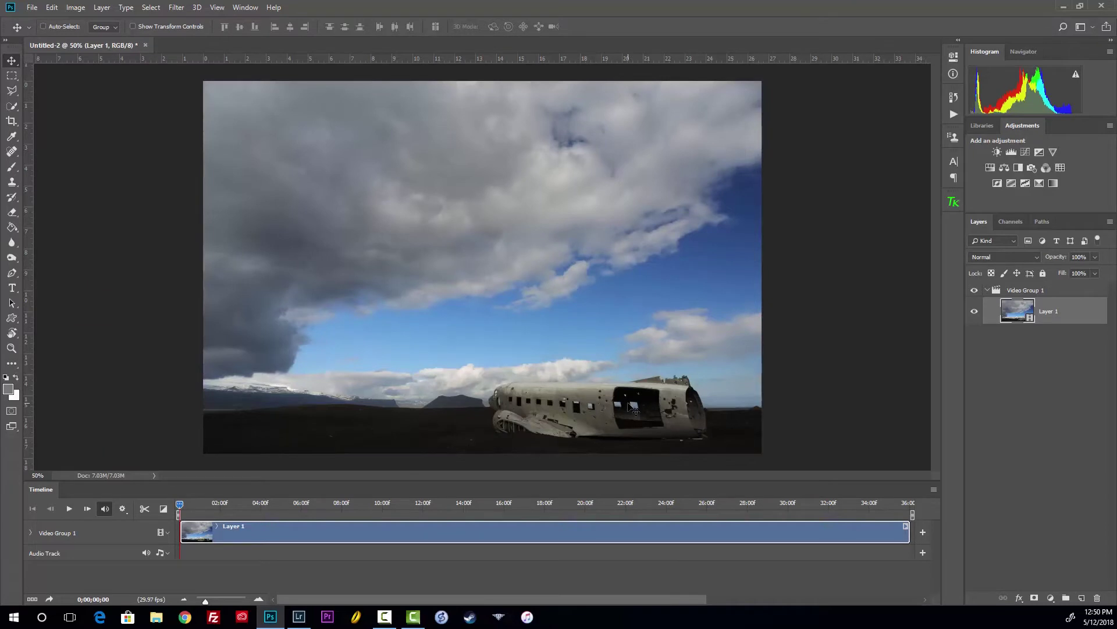
Preview the opening seconds of the time-lapse and trim the start of Layer 1's clip to about 0;00;02;14.
key(space)
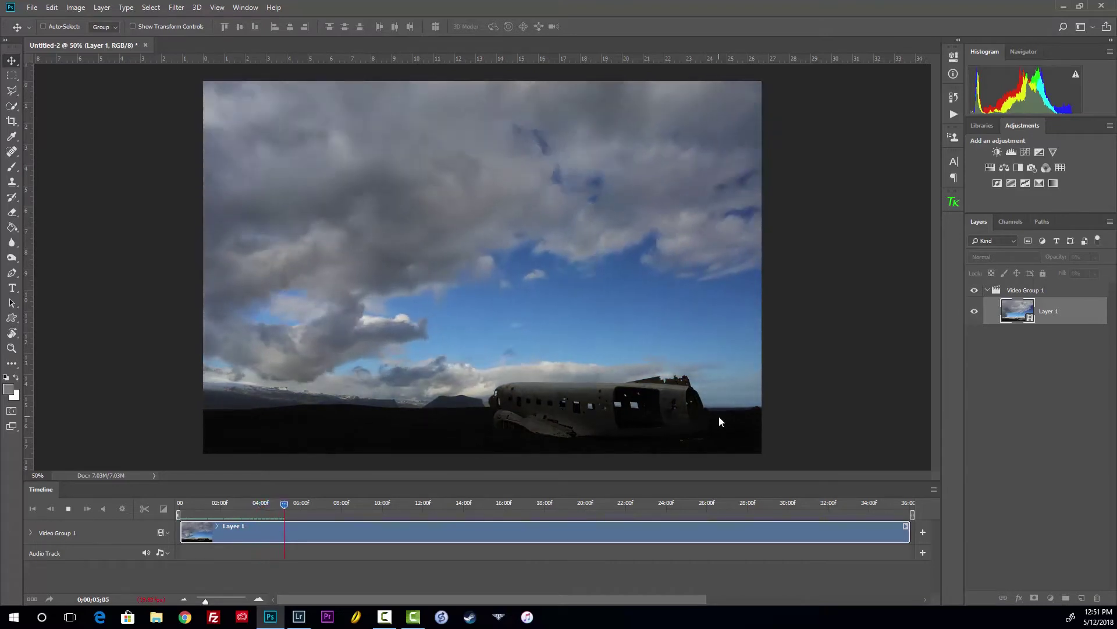
key(space)
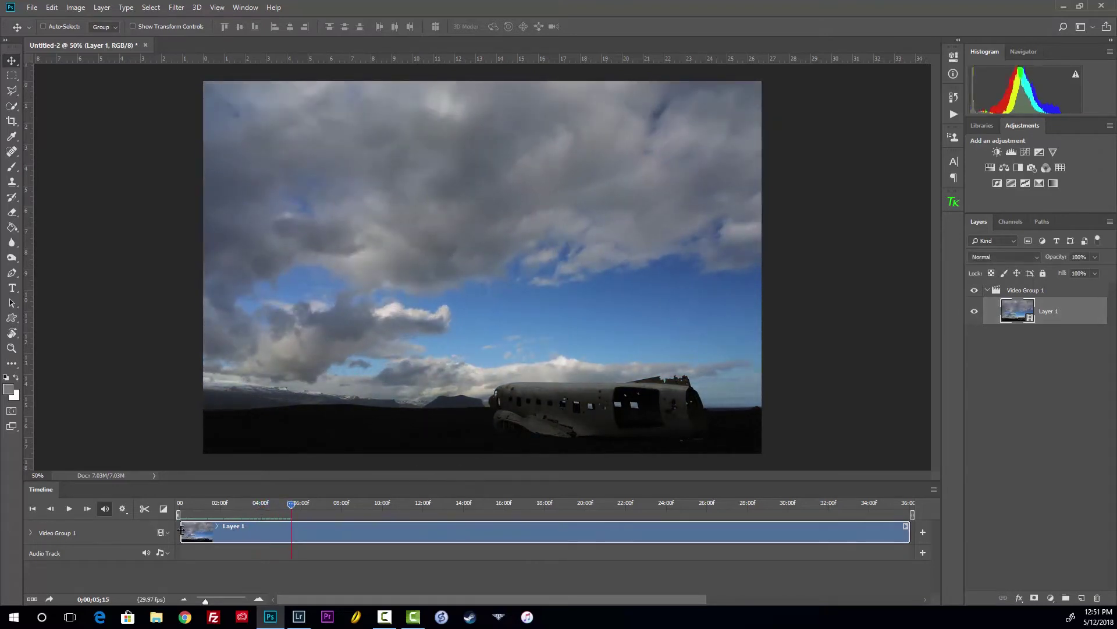
drag(182, 528, 218, 528)
drag(295, 504, 227, 504)
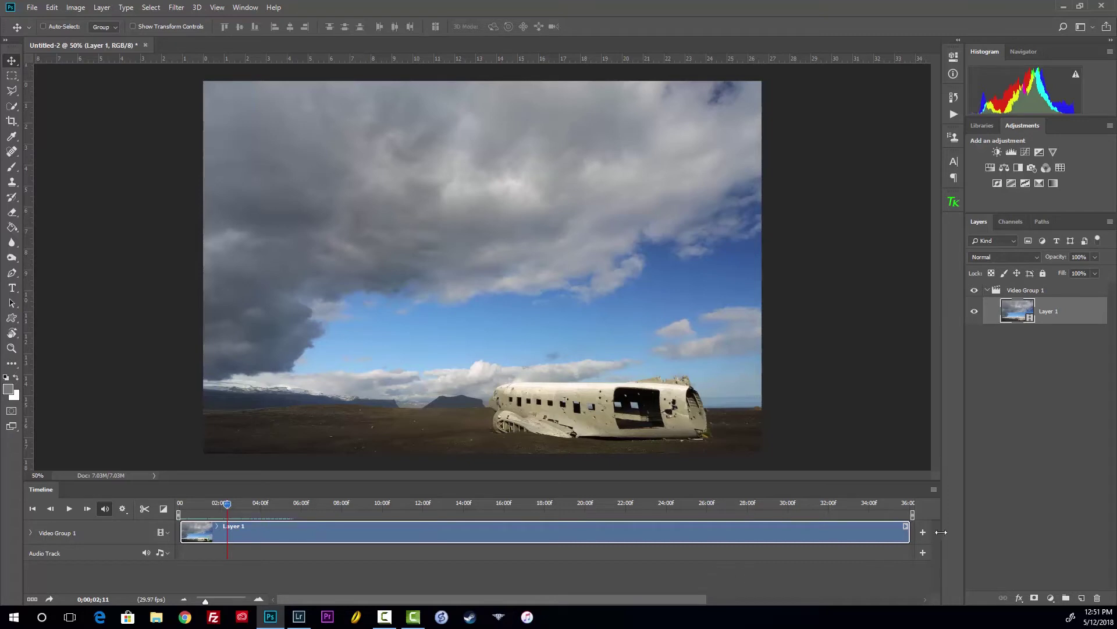
drag(205, 600, 218, 603)
mouse_move(517, 507)
mouse_down()
mouse_move(180, 504)
mouse_move(544, 495)
mouse_move(531, 493)
mouse_up()
drag(181, 529, 528, 544)
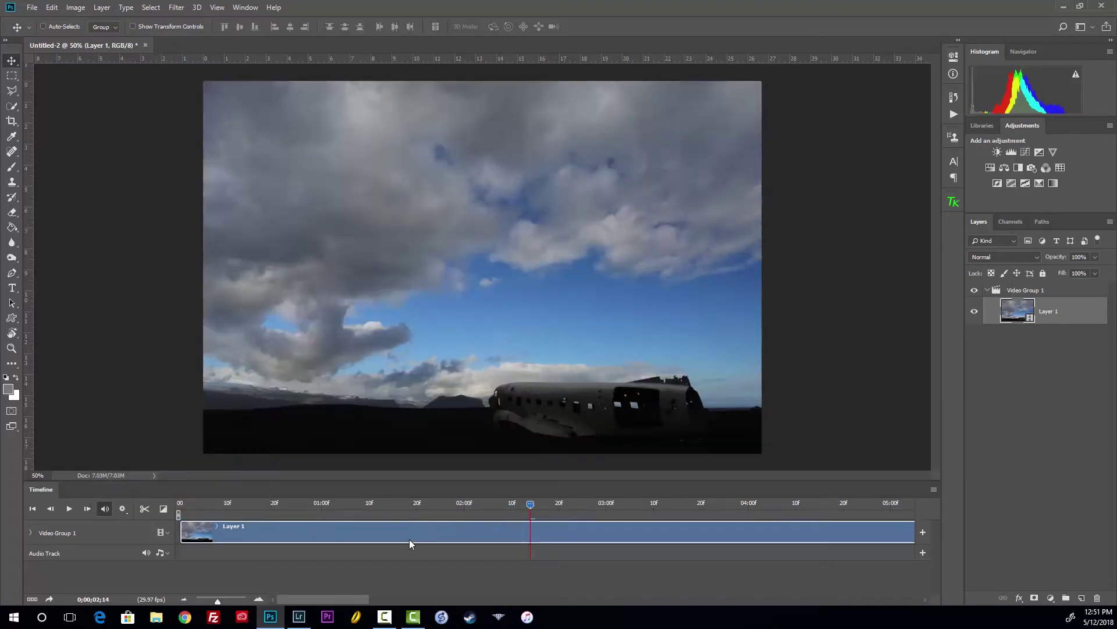
Play the trimmed clip from its beginning to review the new start.
key(Home)
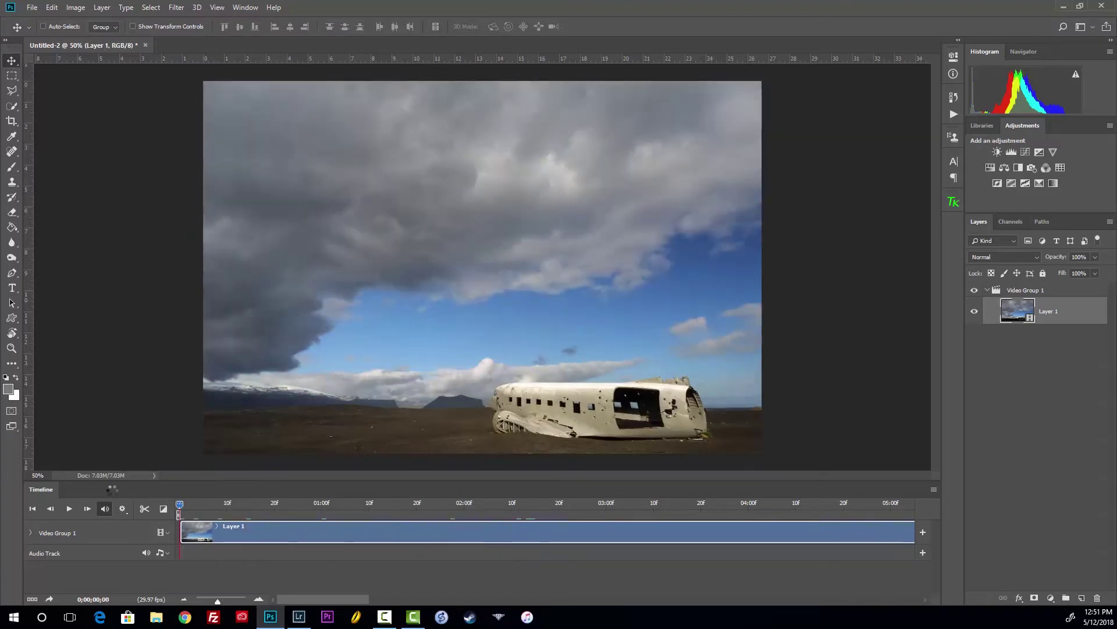
key(space)
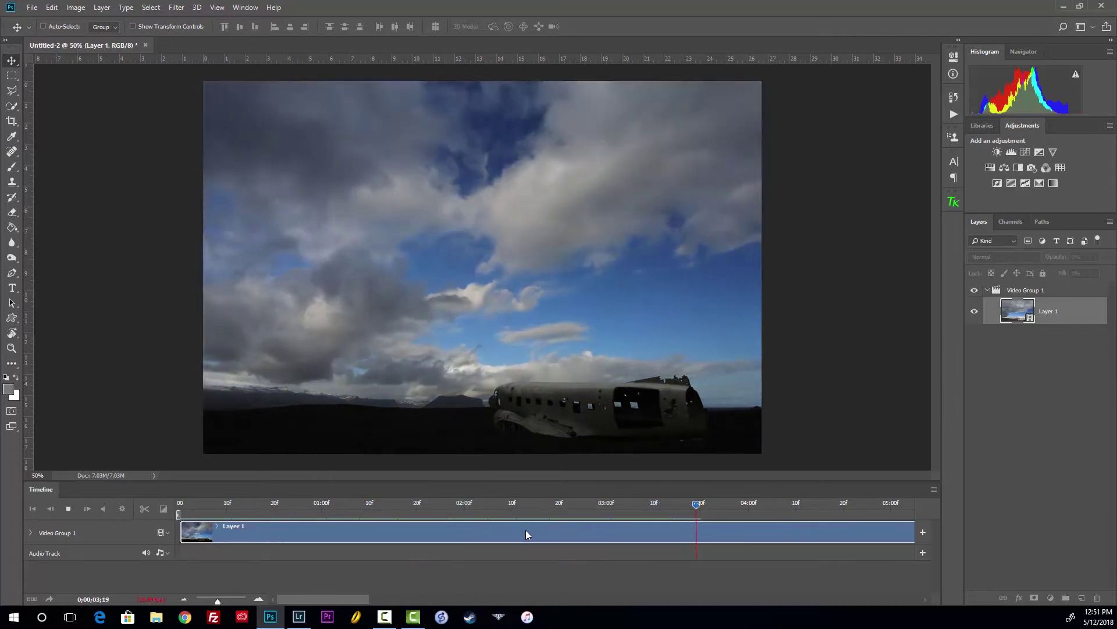
key(space)
Scrub through the trimmed time-lapse to its later part to review how the light and clouds change.
drag(217, 600, 209, 602)
drag(349, 505, 880, 531)
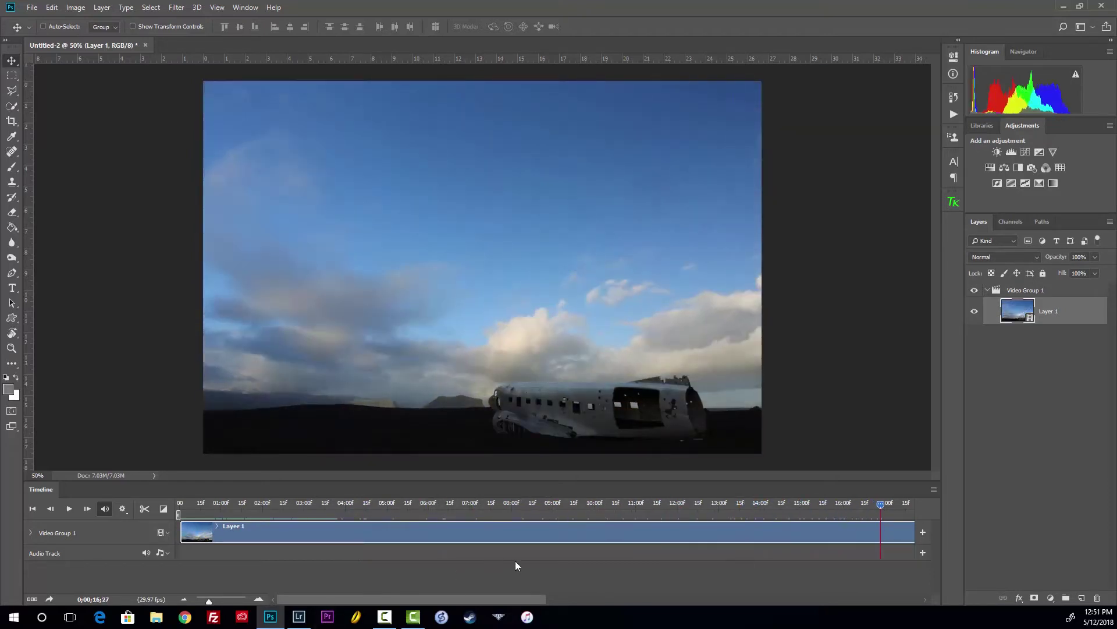
scroll(539, 547, right, 8)
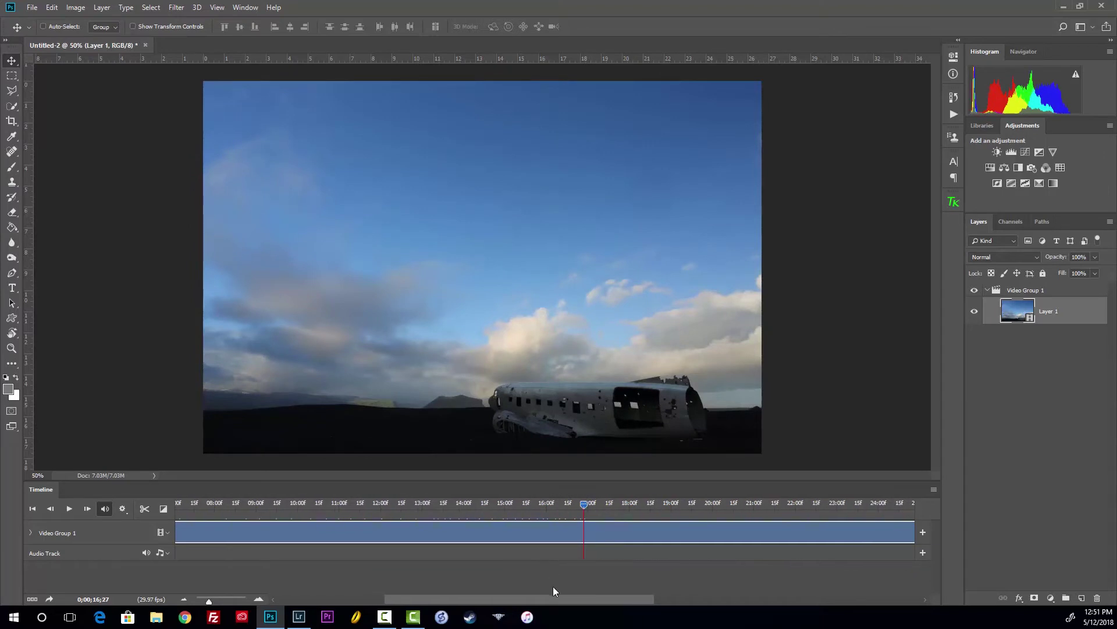
drag(557, 599, 707, 605)
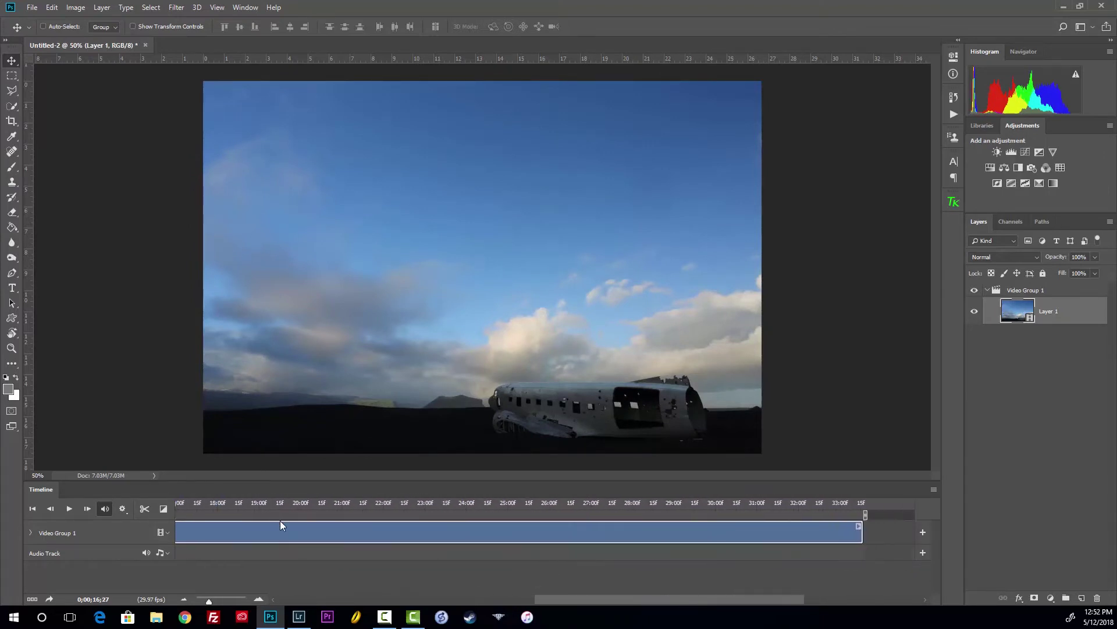
drag(276, 505, 505, 503)
drag(564, 530, 358, 504)
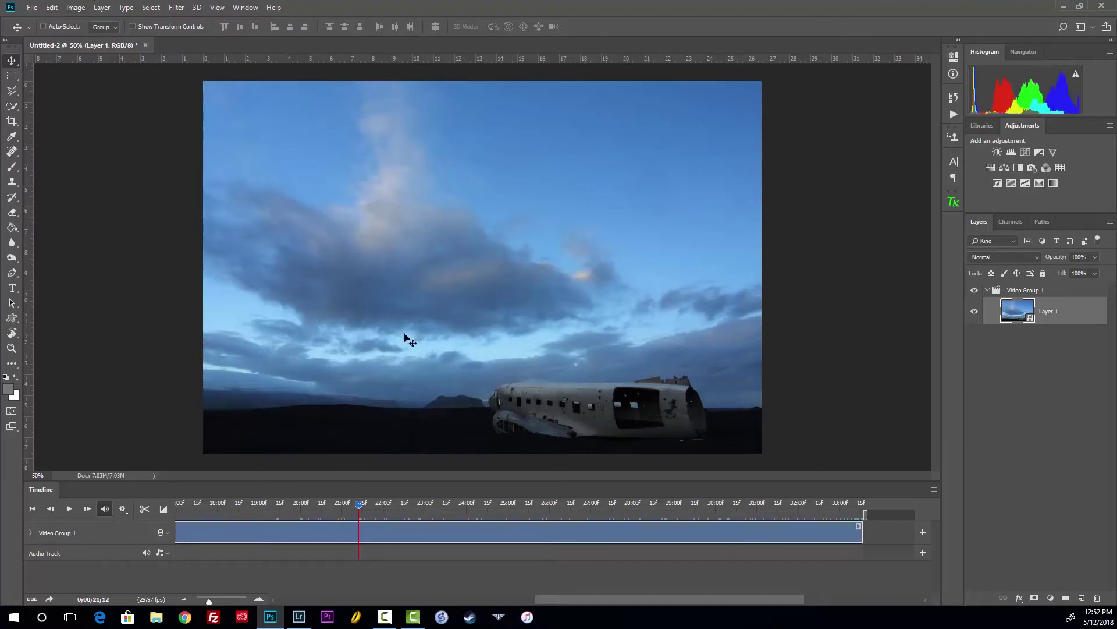
click(32, 8)
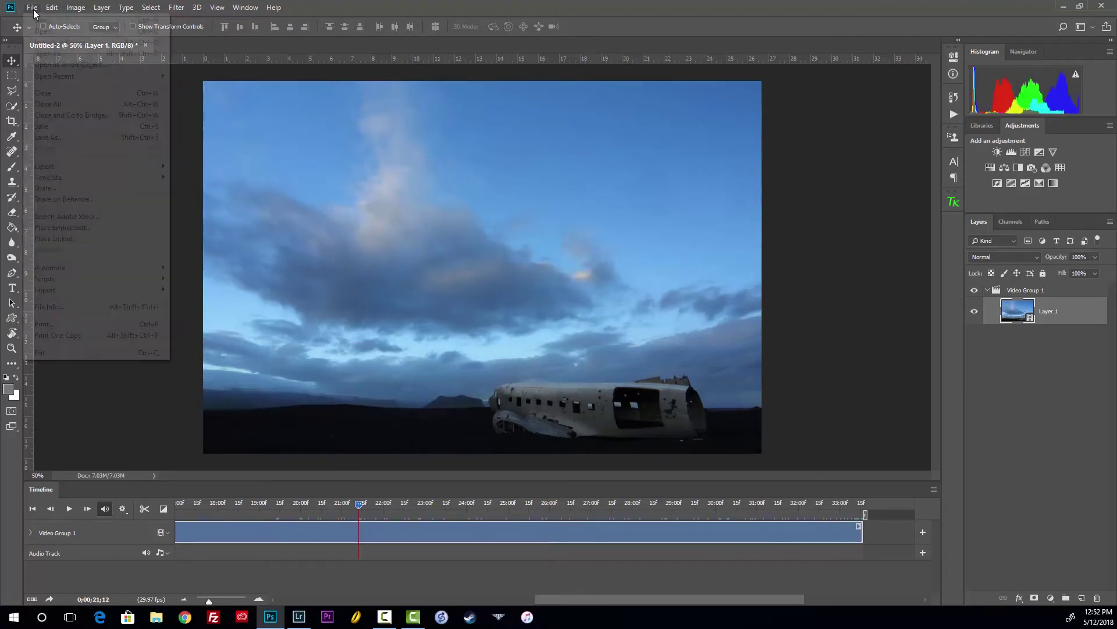
mouse_move(71, 165)
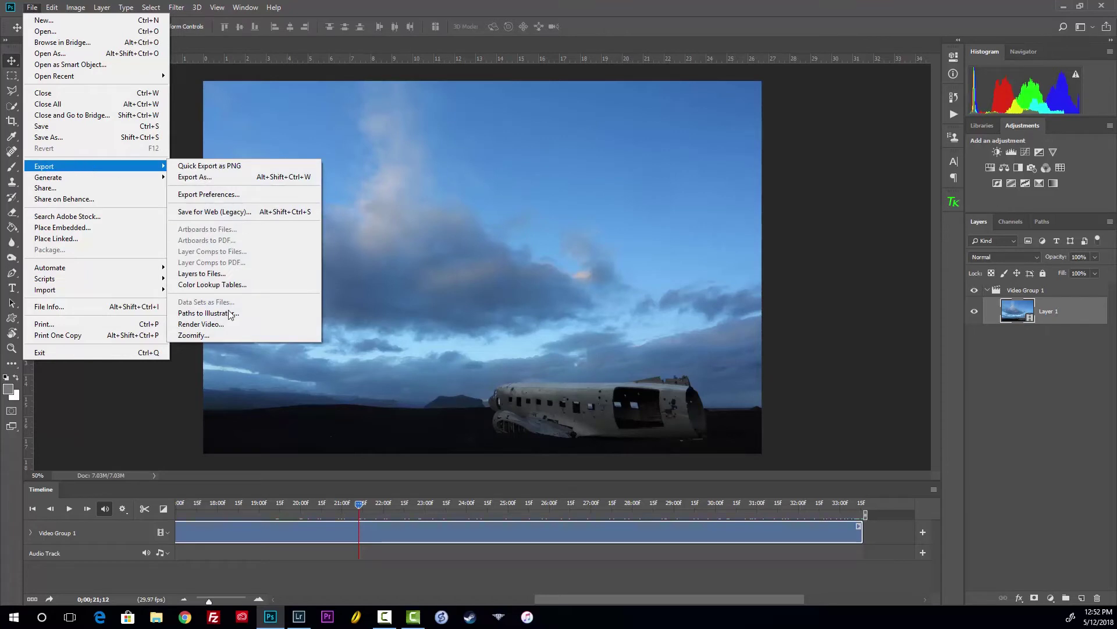
click(821, 253)
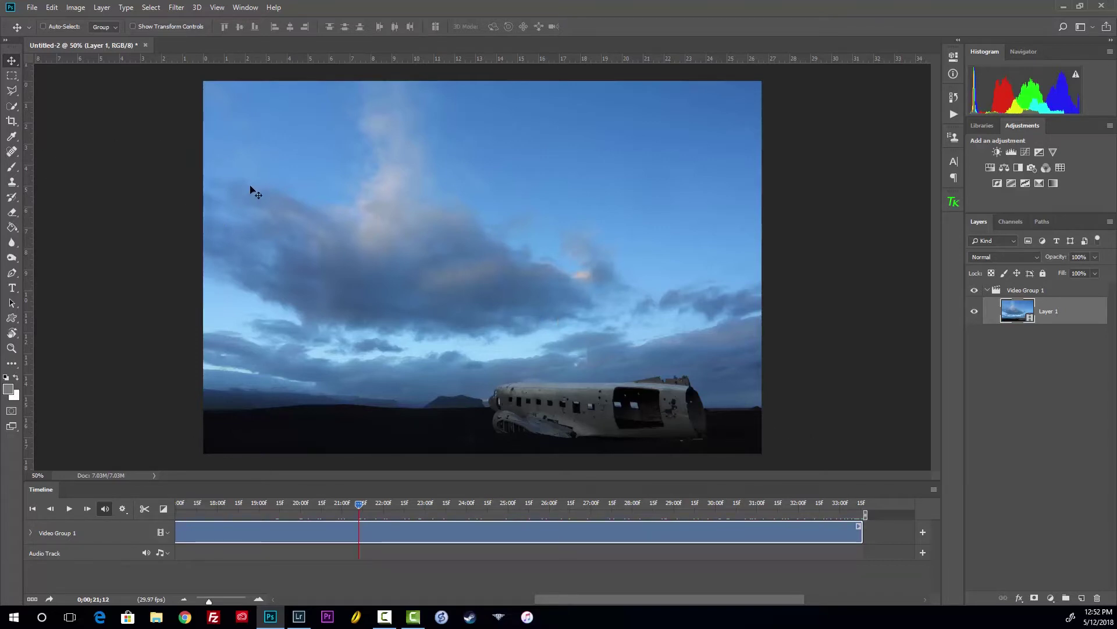
Crop the time-lapse to a 16:9 ratio, cutting only from the sky, and check the framing at about 0;00;09;04.
click(10, 125)
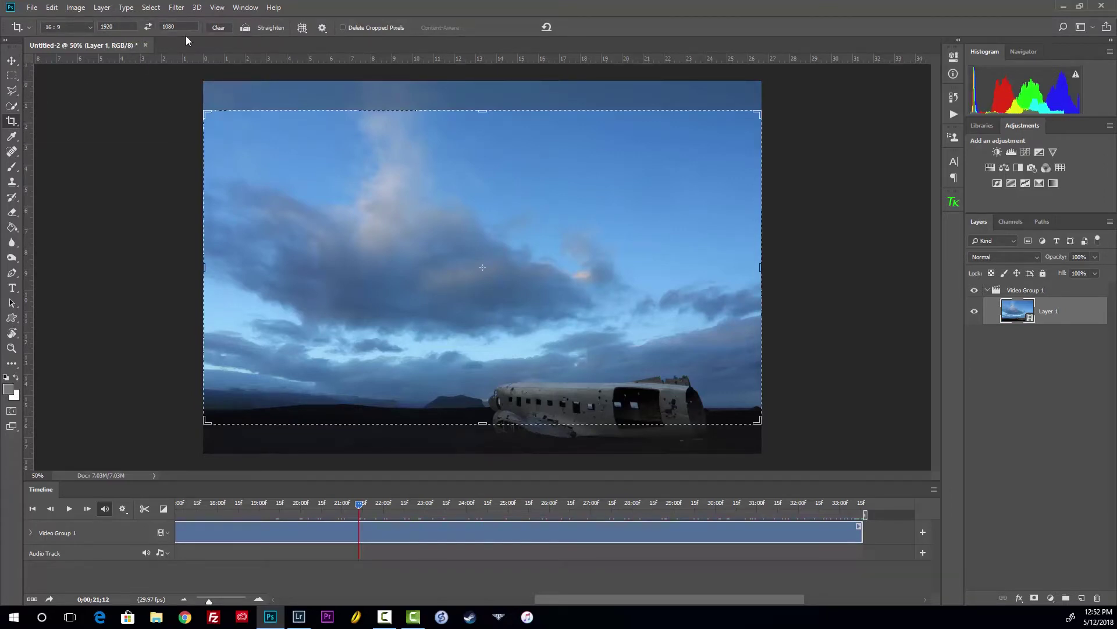
click(89, 27)
click(79, 103)
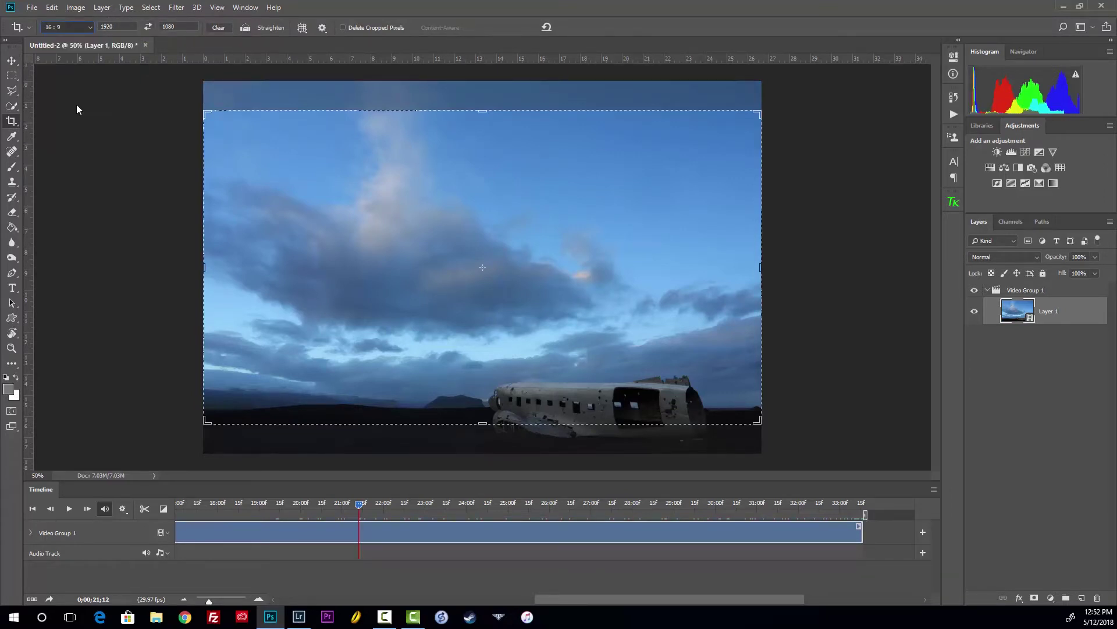
drag(474, 243, 475, 215)
key(ctrl+r)
key(Return)
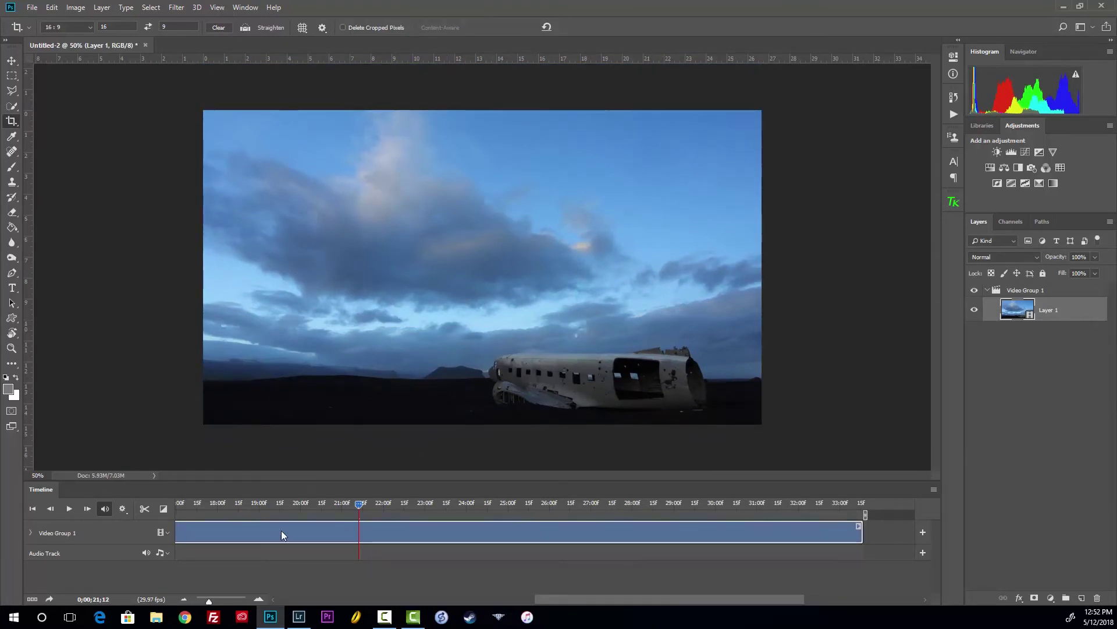
drag(362, 506, 366, 531)
Render all frames to the Desktop as Untitled-2.mp4 in H.264 with the YouTube HD 1080p 29.97 preset at 1920 x 1080.
click(32, 8)
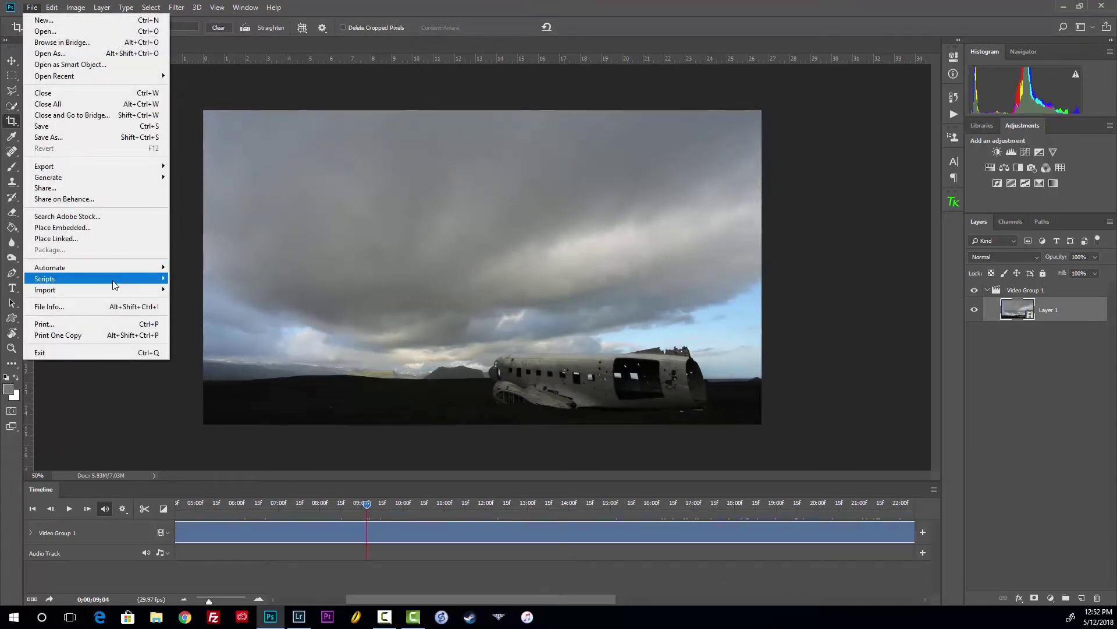
mouse_move(117, 167)
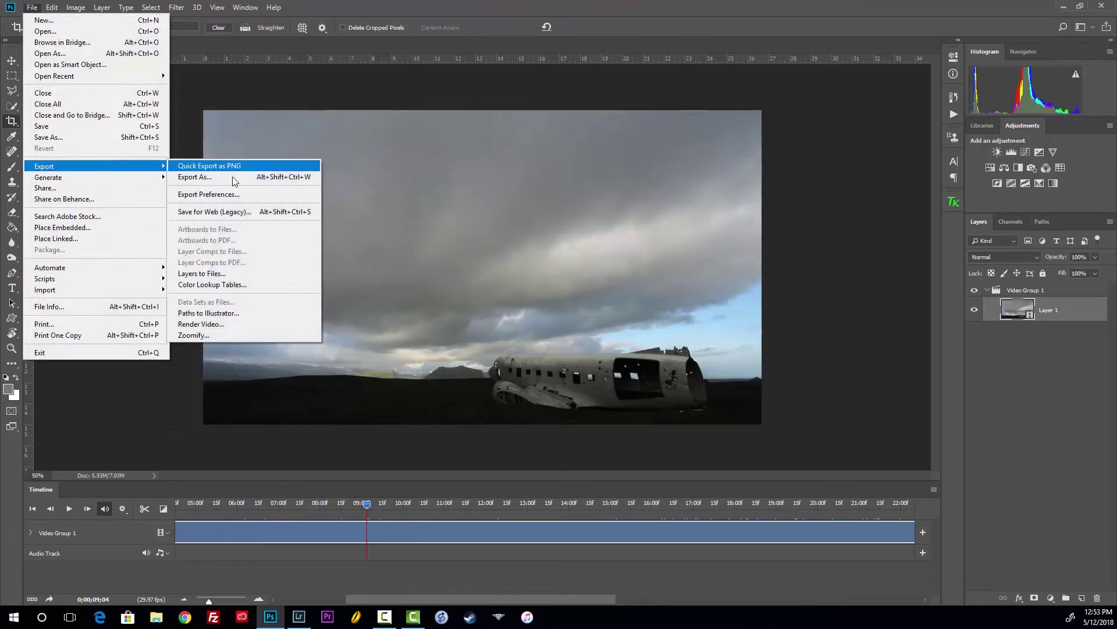
click(220, 324)
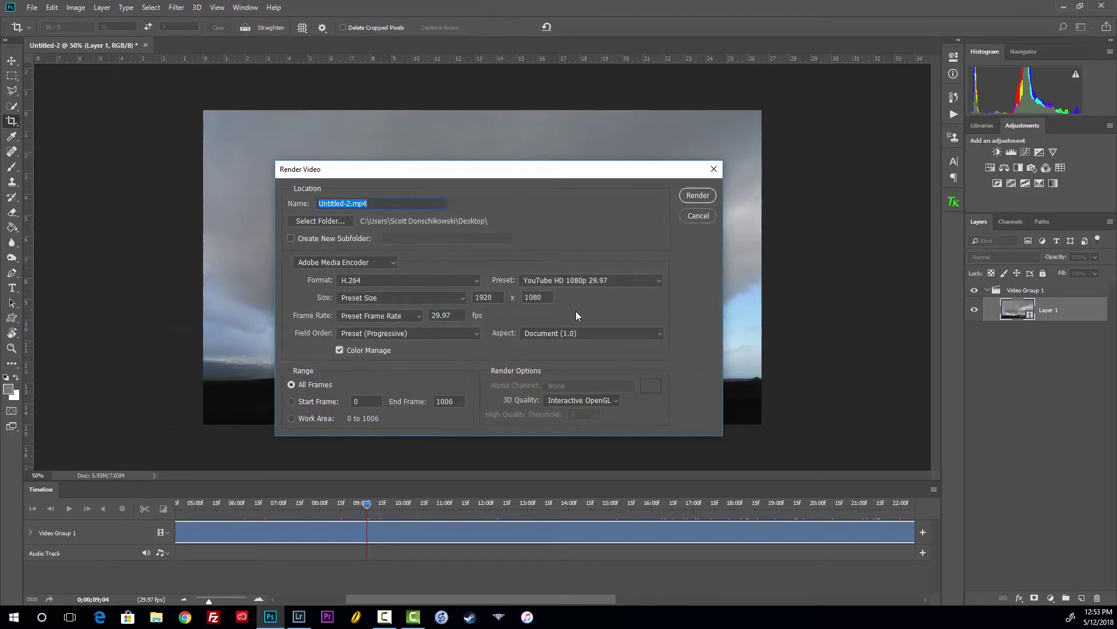
click(588, 280)
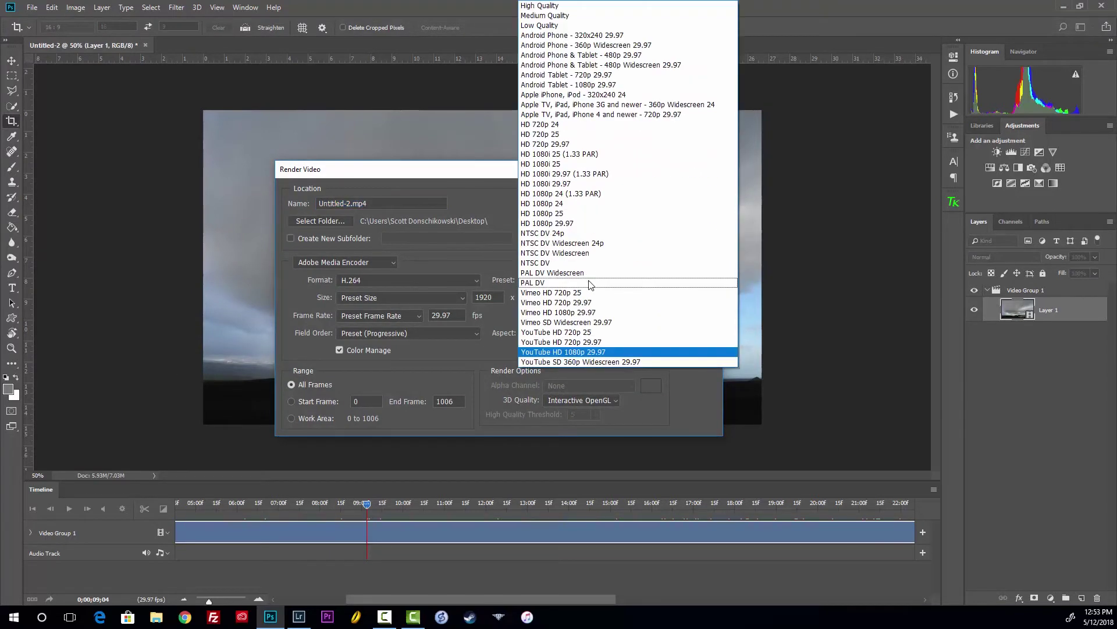
click(601, 353)
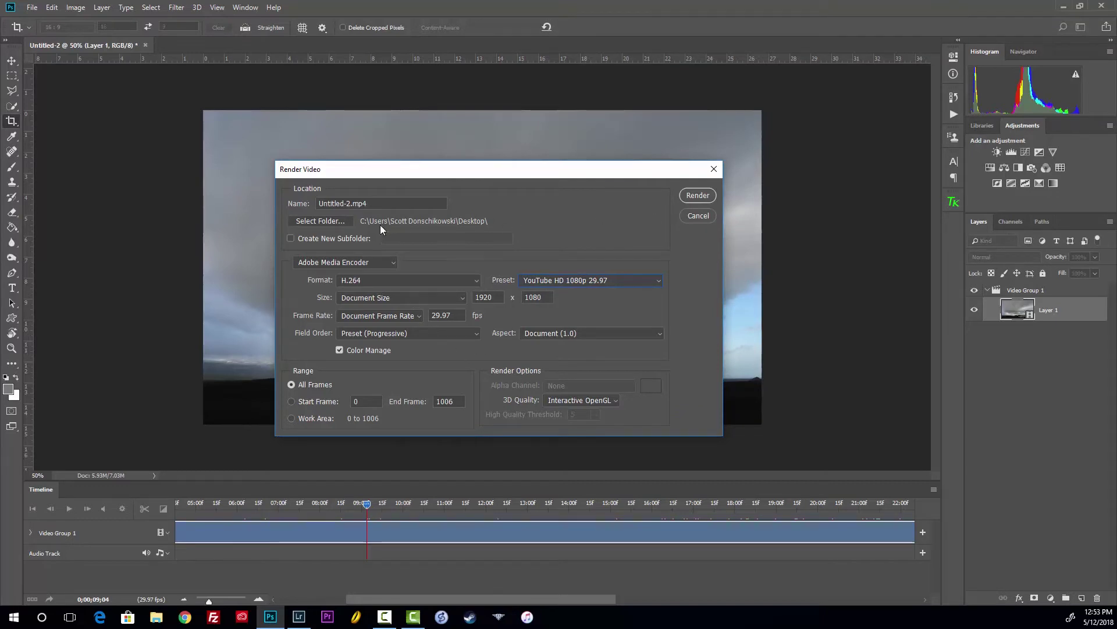
click(697, 197)
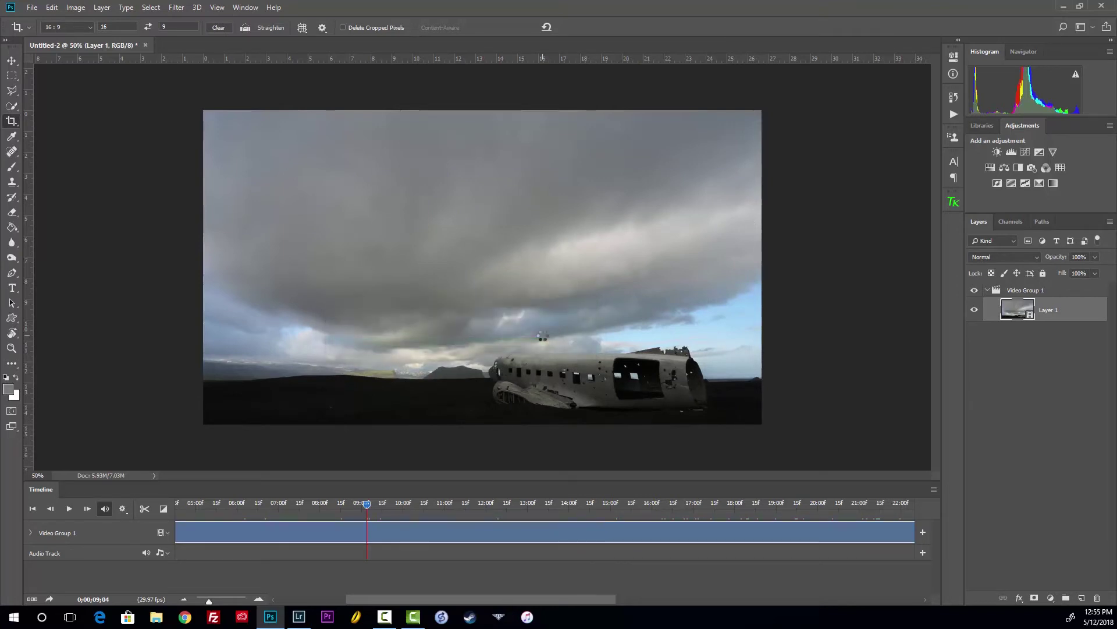
Close the open video documents without saving and play the rendered Untitled-2.mp4 from its beginning in VLC media player.
click(146, 44)
click(562, 234)
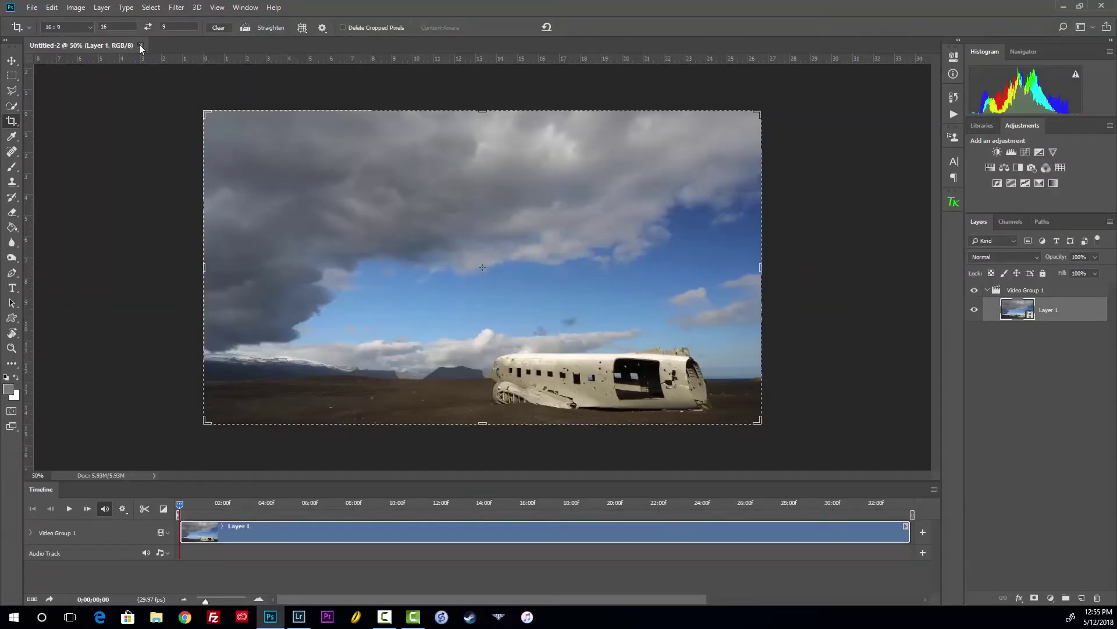
click(141, 45)
click(544, 234)
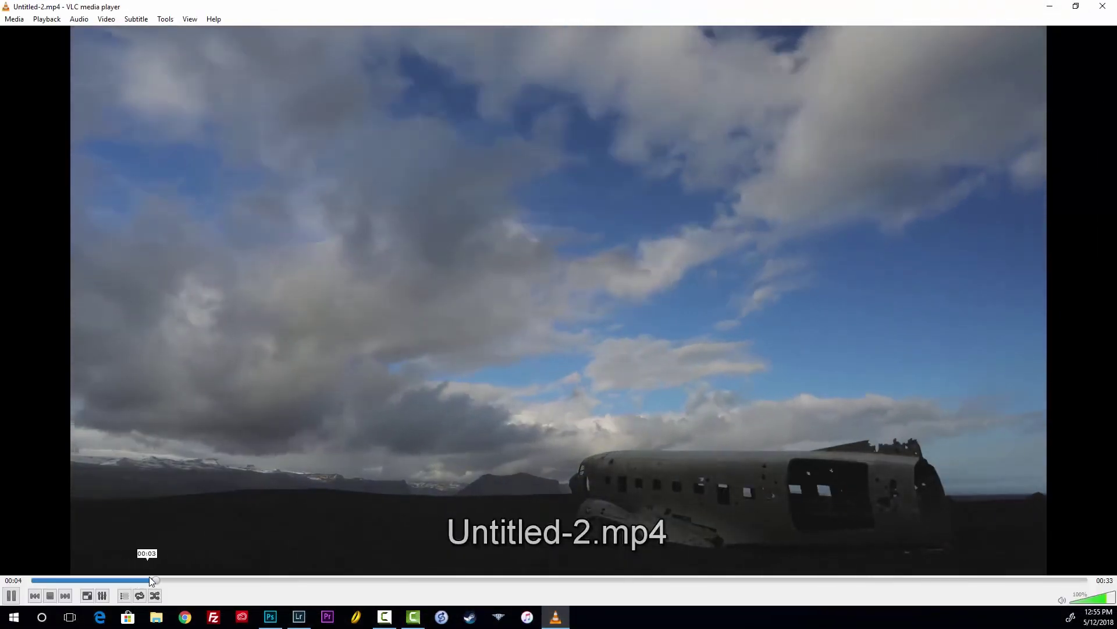
click(36, 580)
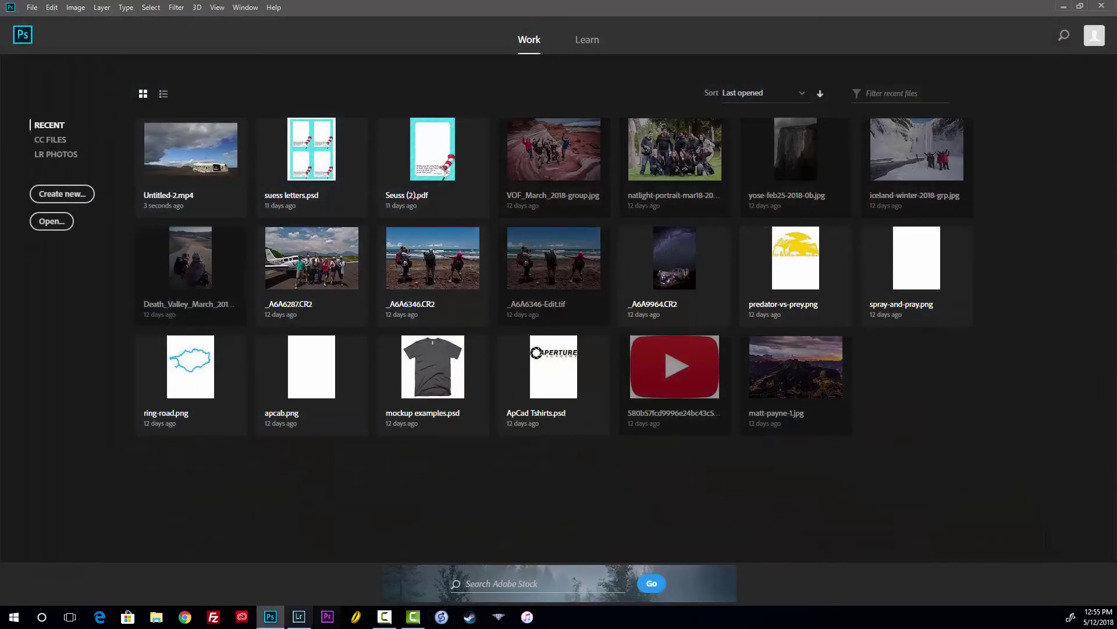
Switch to Lightroom and set up an export of the selected Badwater Basin photos to a Desktop subfolder named dvtl.
click(298, 617)
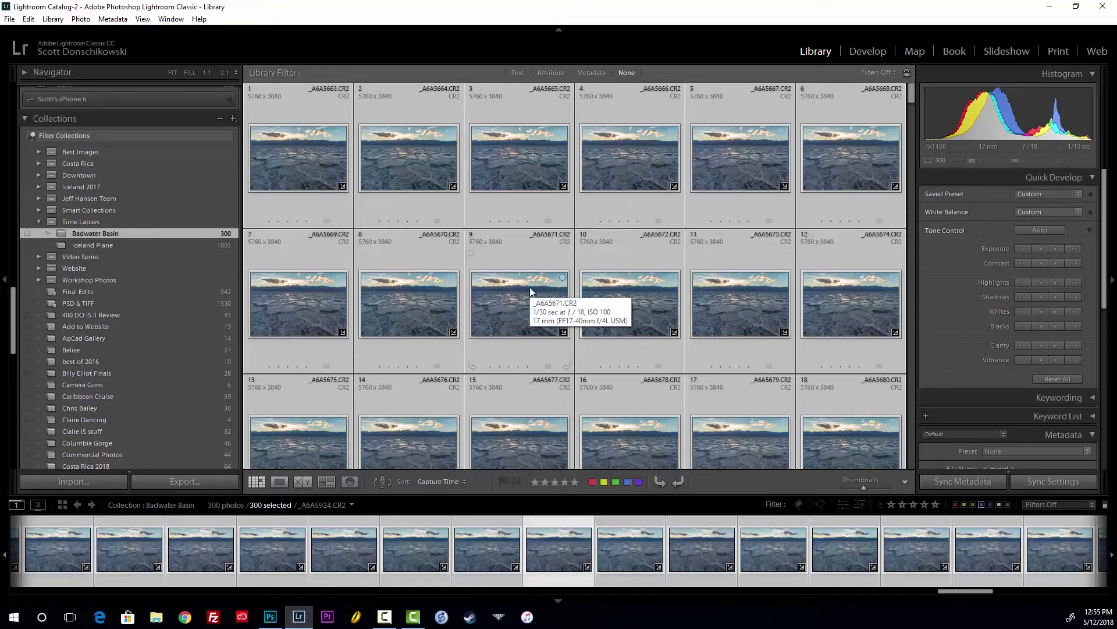
scroll(674, 288, down, 5)
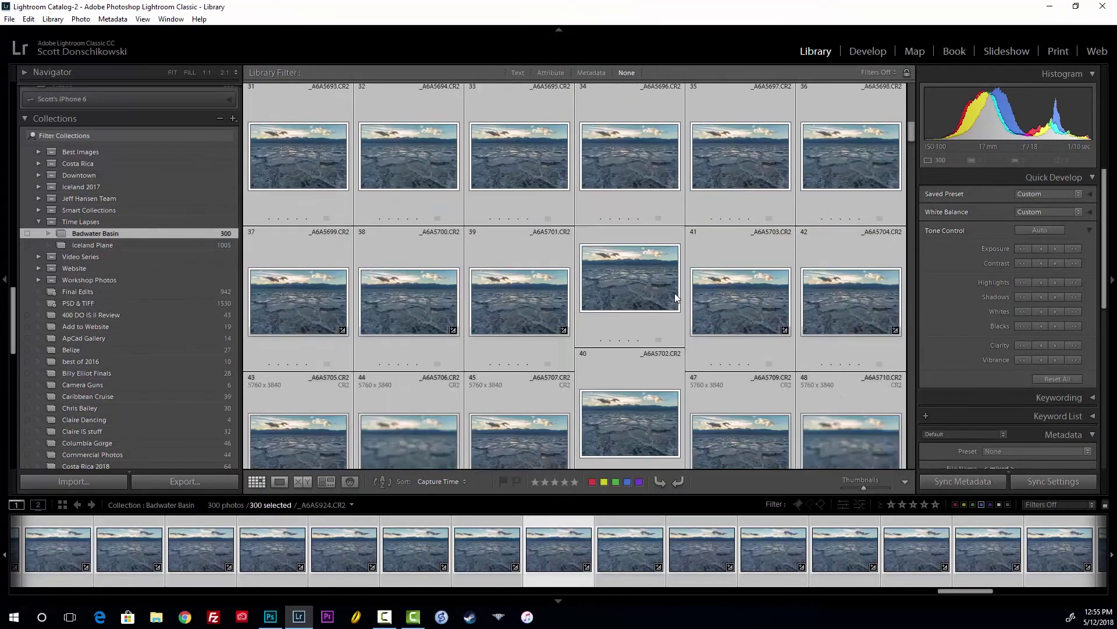
scroll(675, 302, down, 8)
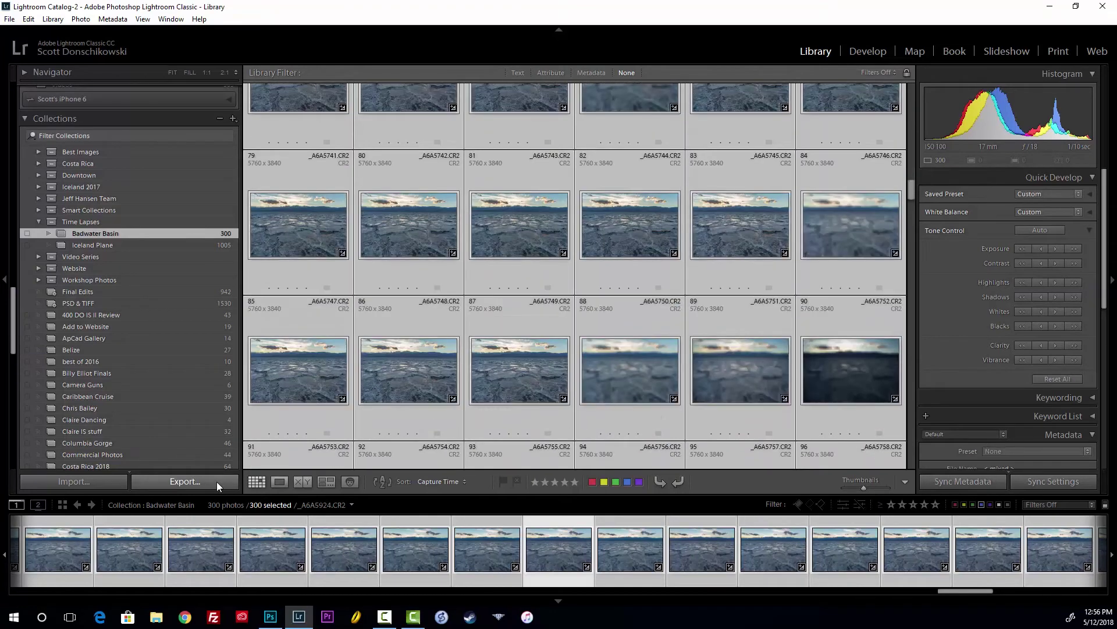
click(219, 486)
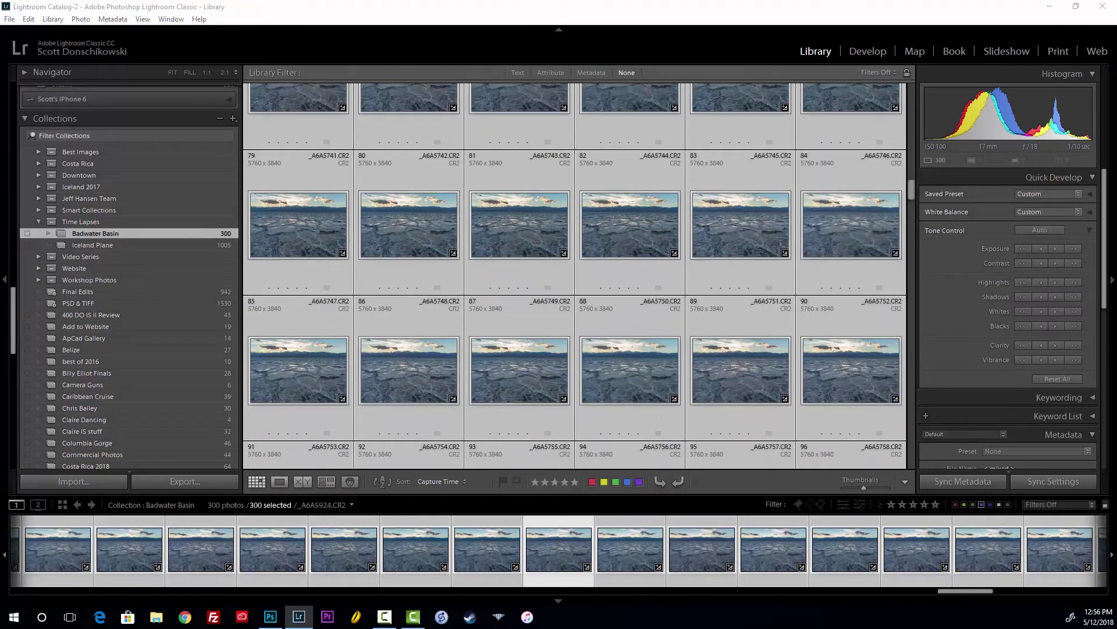
double_click(651, 228)
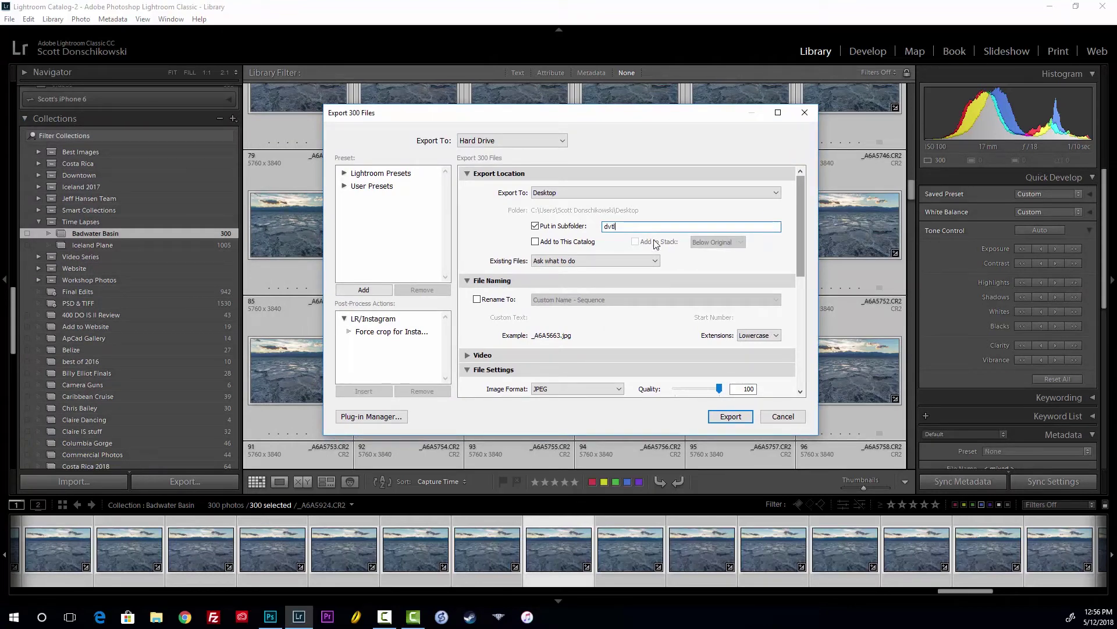
Resize the exported photos to 2000 pixels on the long edge and run the export.
drag(802, 239, 798, 317)
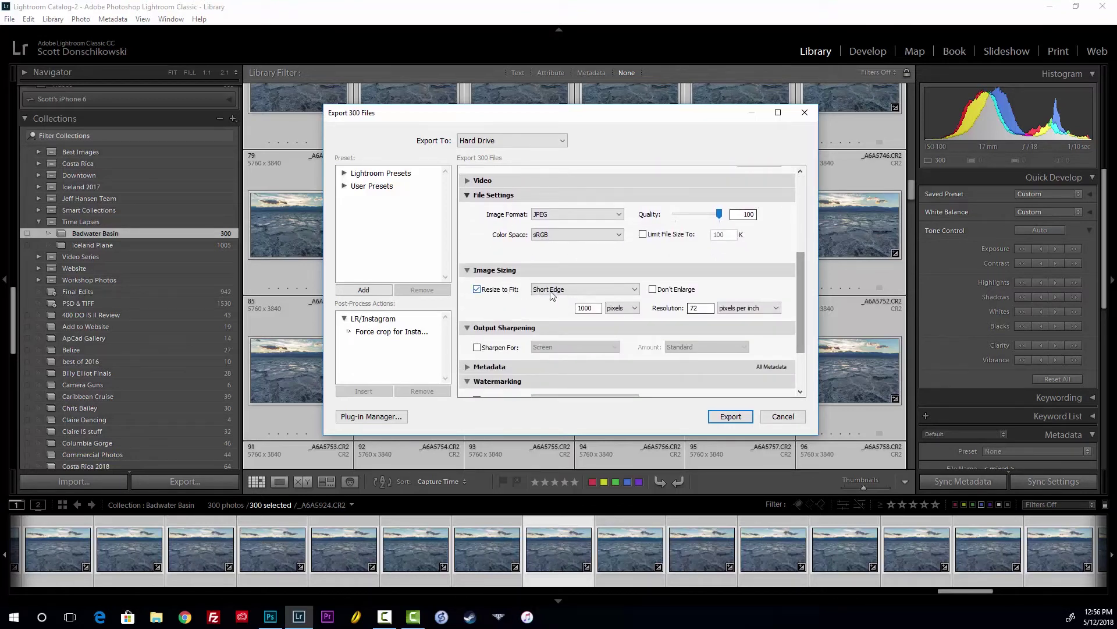
click(573, 291)
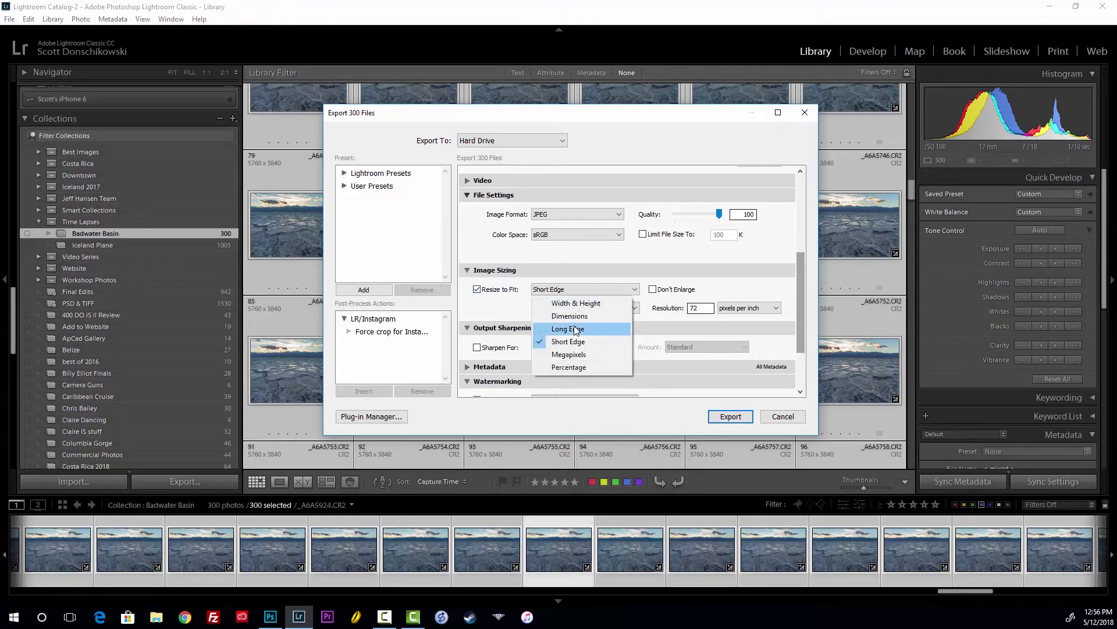
click(573, 329)
double_click(596, 309)
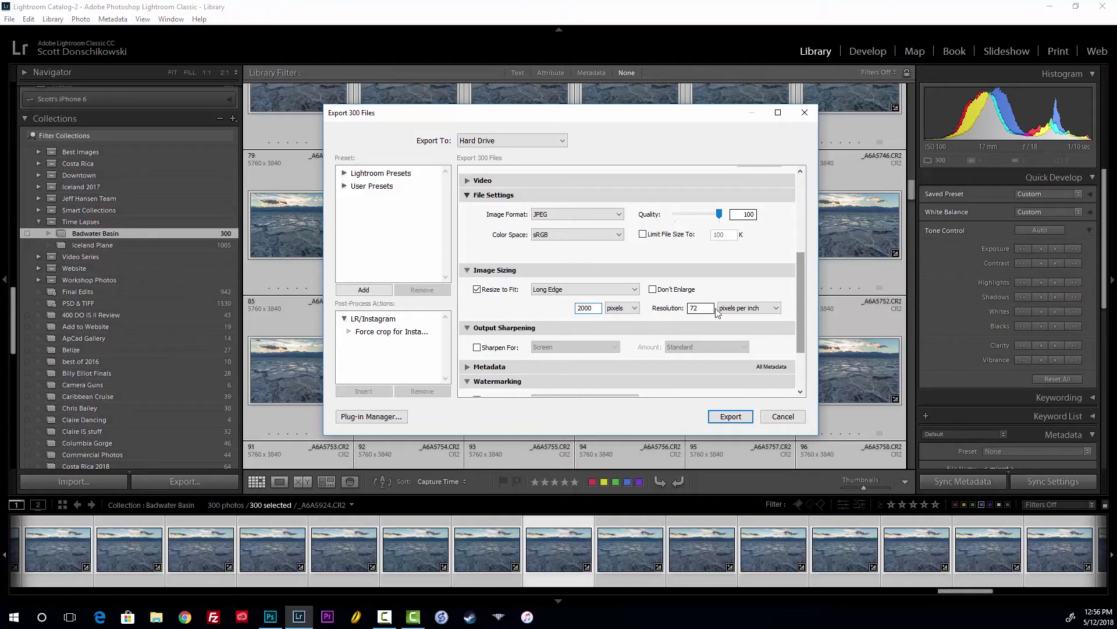
drag(799, 309, 798, 350)
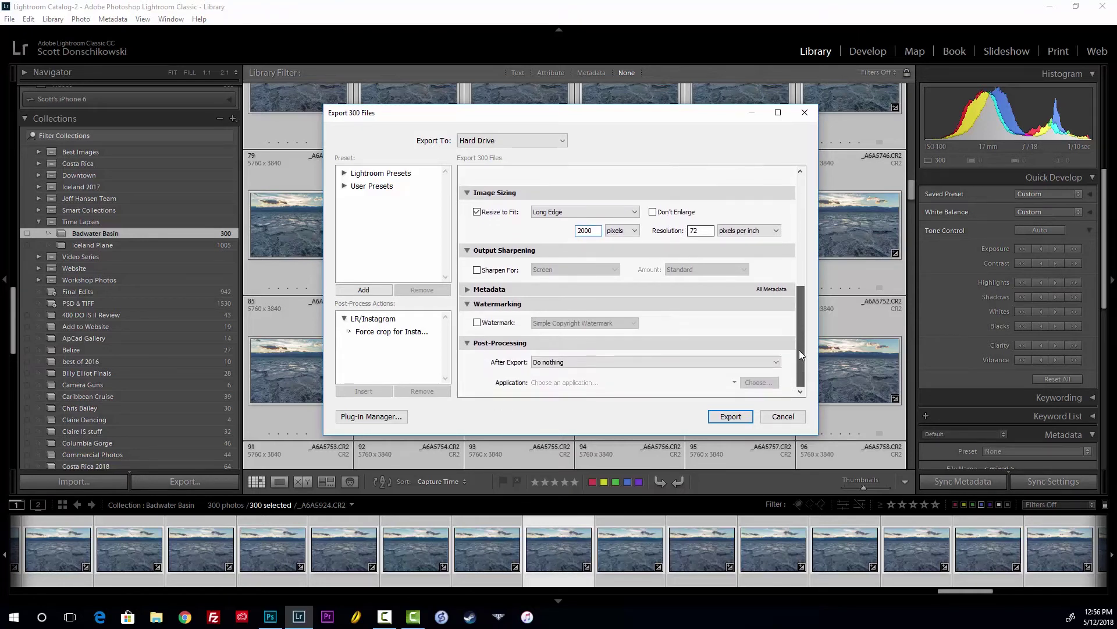
click(731, 417)
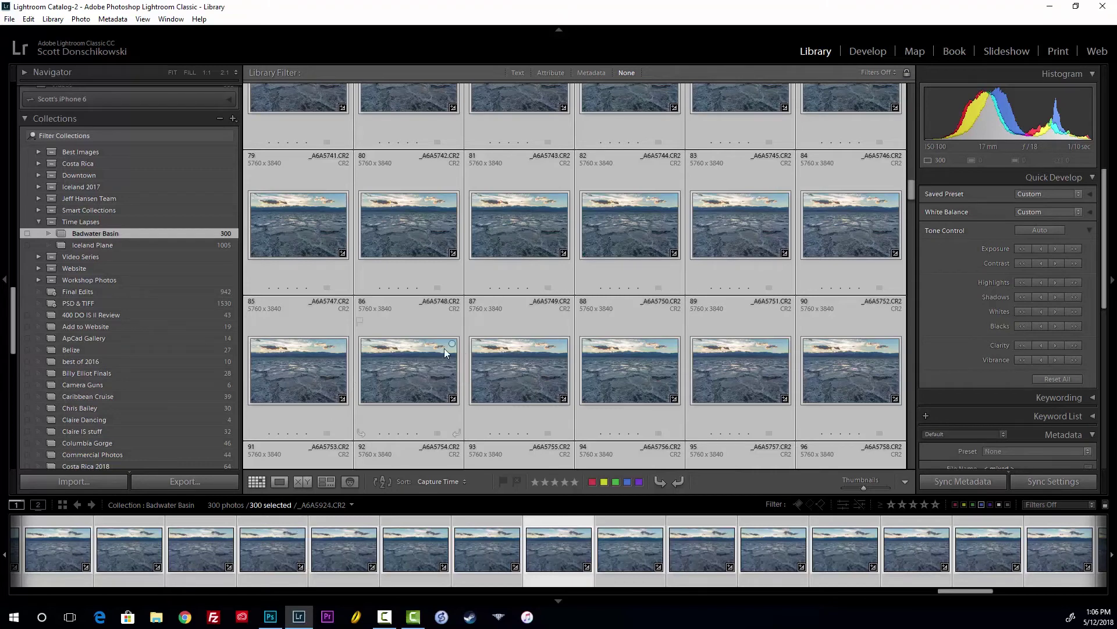
Switch to Photoshop and open the exported photos in the Desktop subfolder as an image sequence, starting from the first photo.
key(alt+Tab)
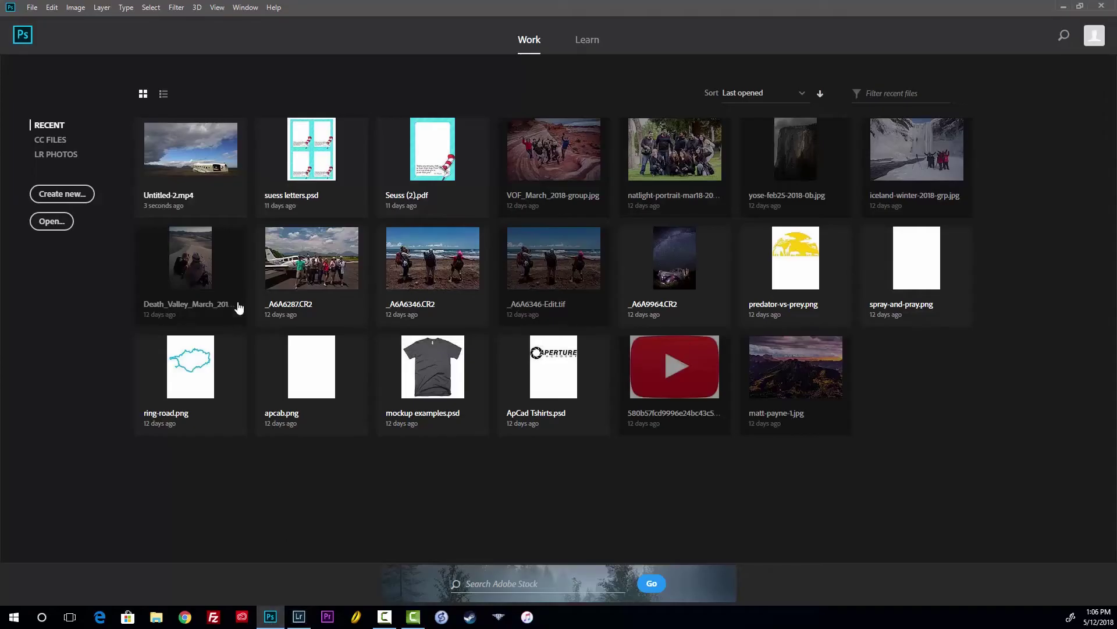
click(32, 7)
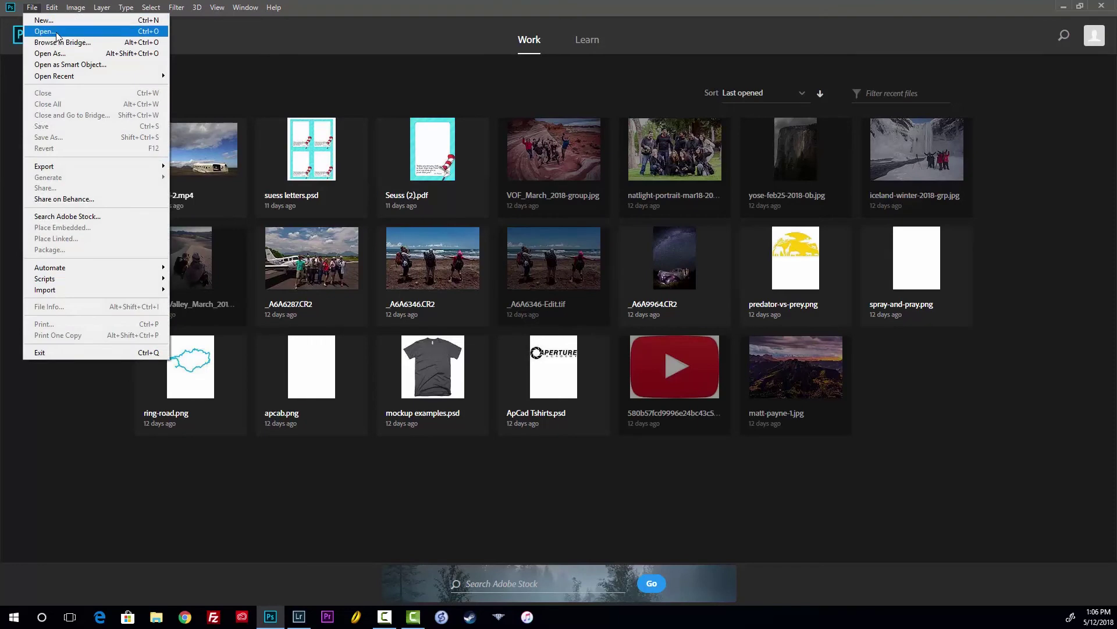
click(46, 33)
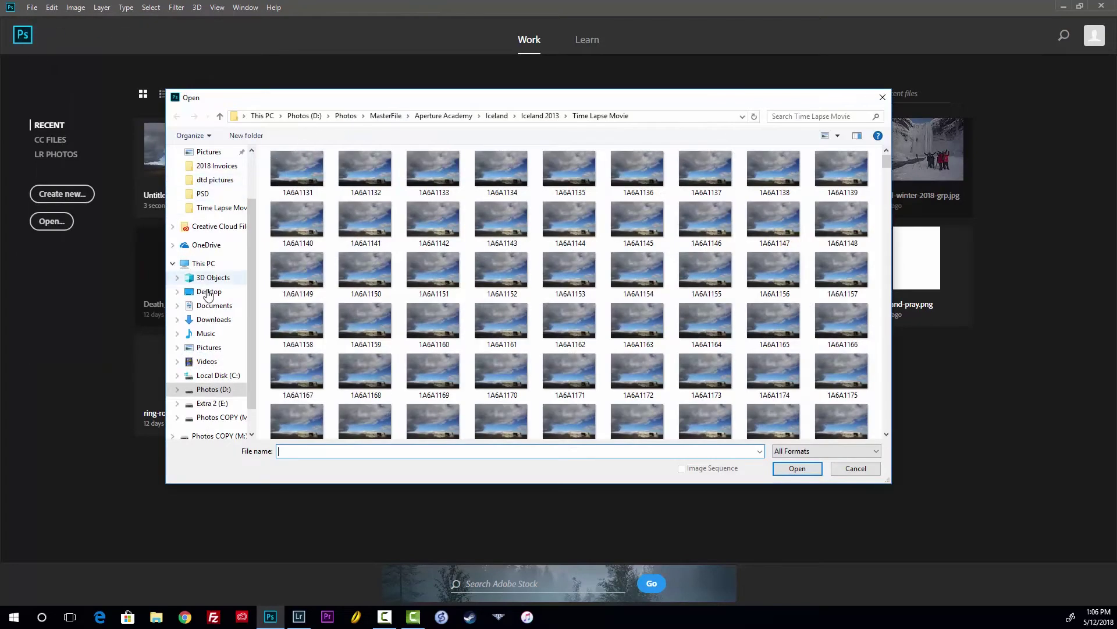
click(220, 291)
double_click(372, 179)
click(286, 168)
click(681, 468)
click(808, 469)
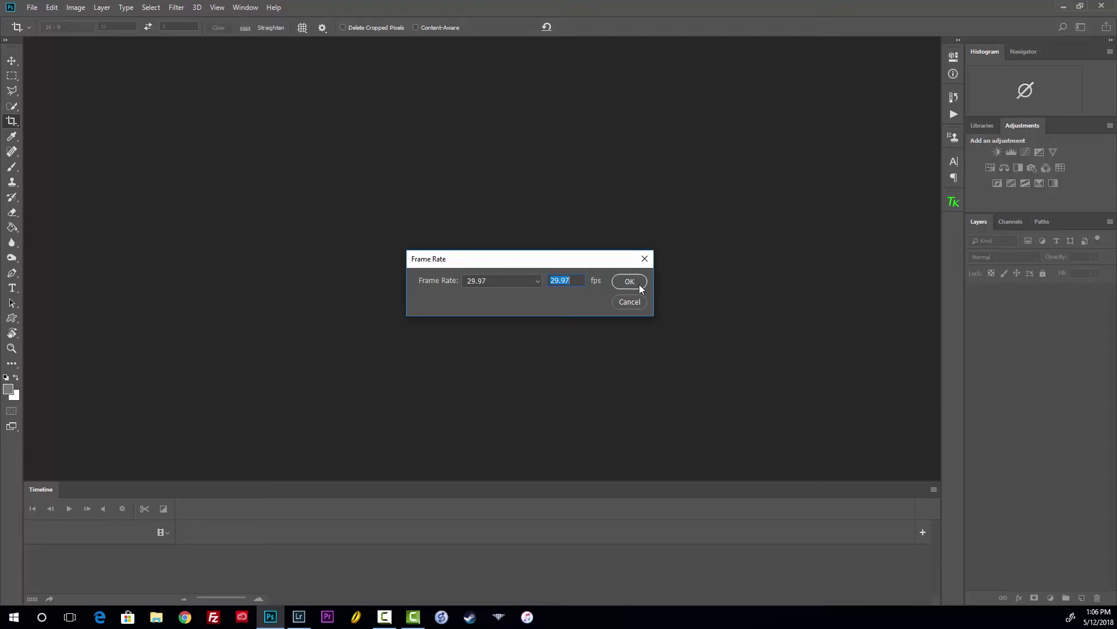
Set the image sequence's frame rate to 29.97 fps and load it.
click(516, 282)
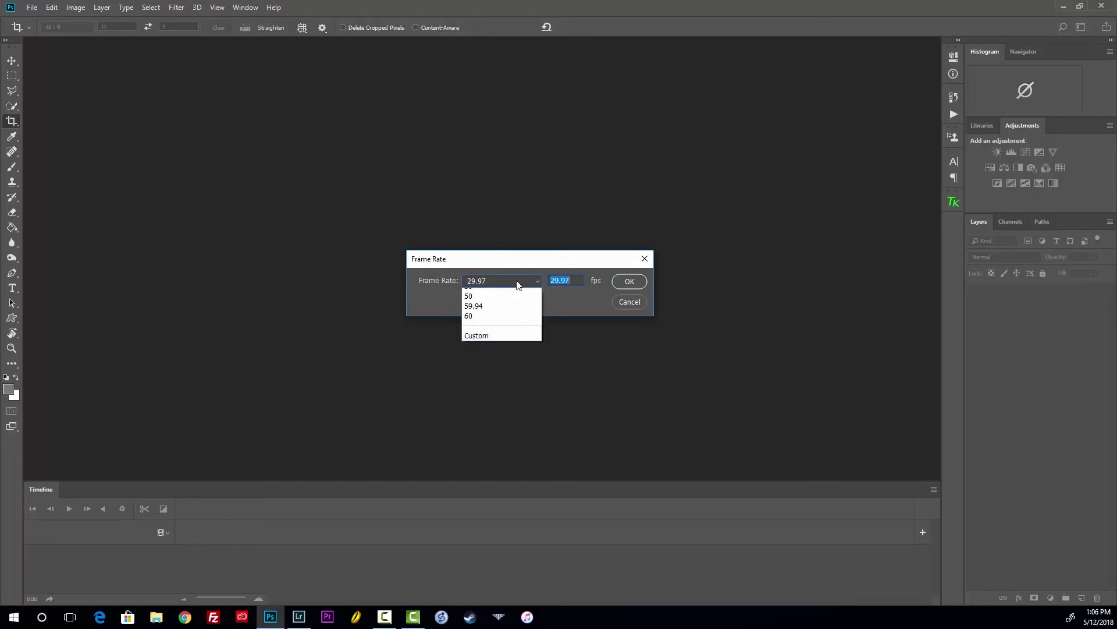
click(496, 343)
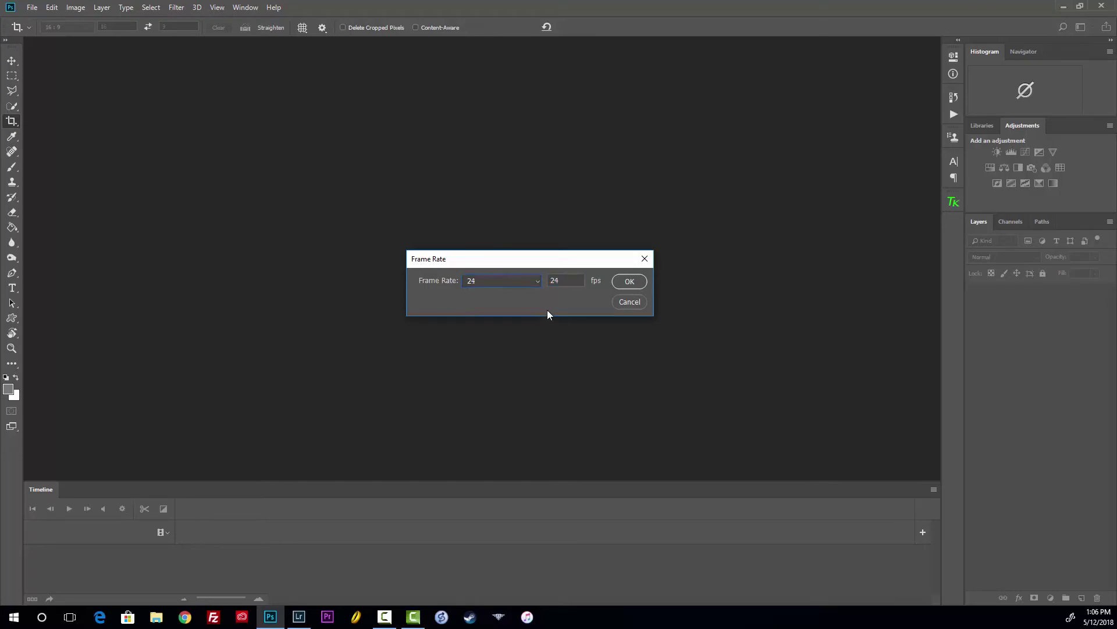
click(535, 281)
click(518, 365)
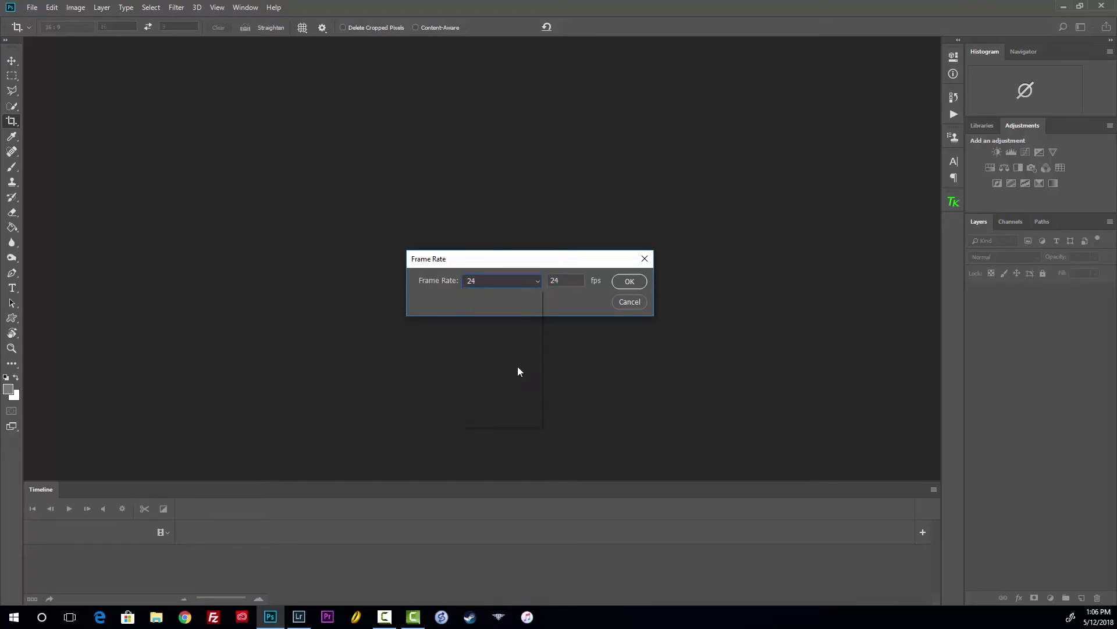
click(629, 282)
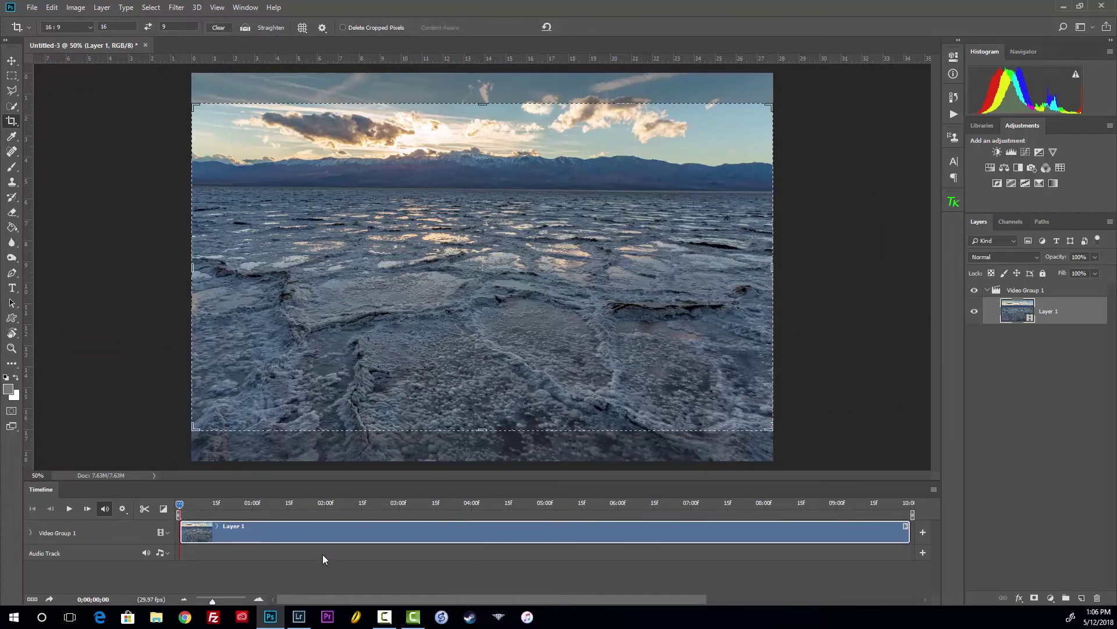
Crop the video to 16:9, shifting the crop area up to keep the whole sky, and keep the playhead at the start.
click(493, 331)
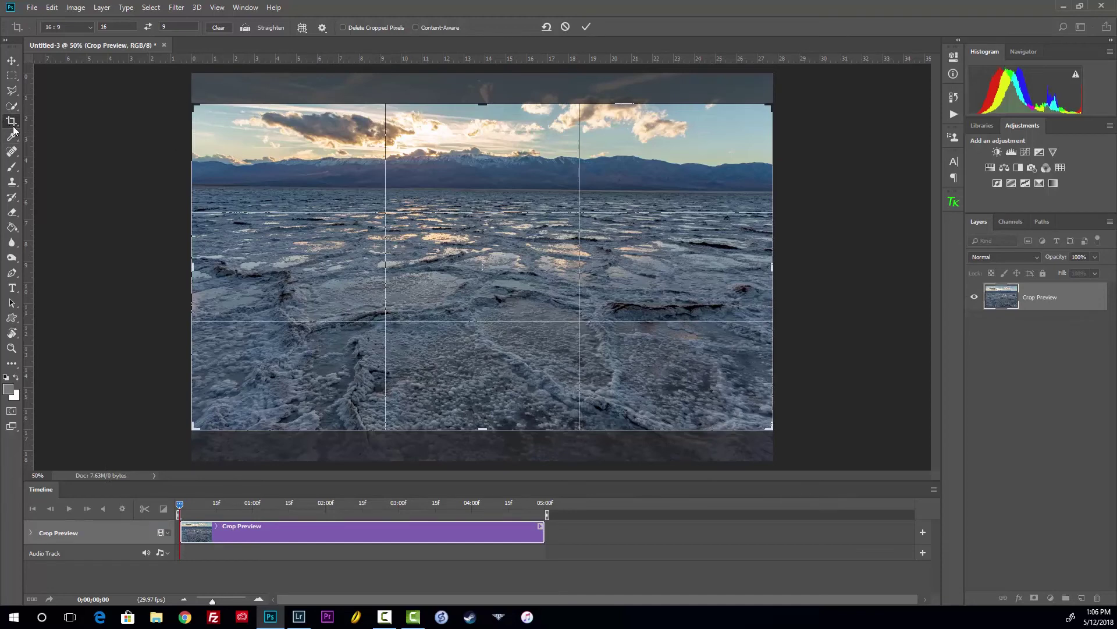
mouse_move(468, 256)
mouse_down()
mouse_move(467, 231)
mouse_move(464, 277)
mouse_up()
key(Return)
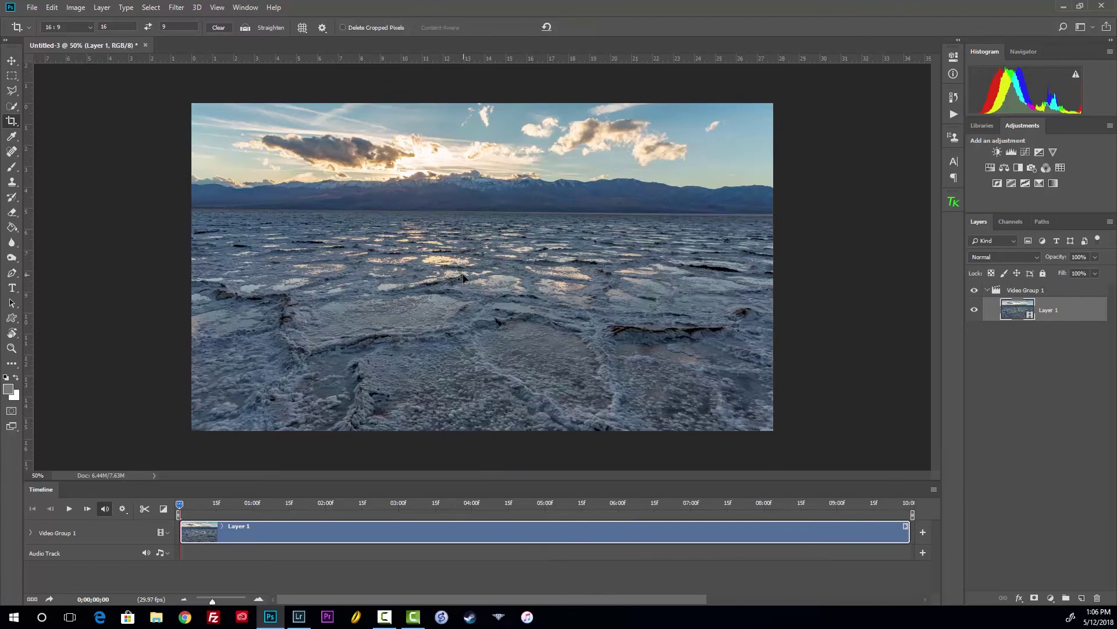
mouse_move(181, 503)
mouse_down()
mouse_move(356, 535)
mouse_move(908, 508)
mouse_move(178, 509)
mouse_up()
Render the video as Untitled-3.mp4 to the Desktop in H.264 at 1920 x 1080 pixels.
click(32, 8)
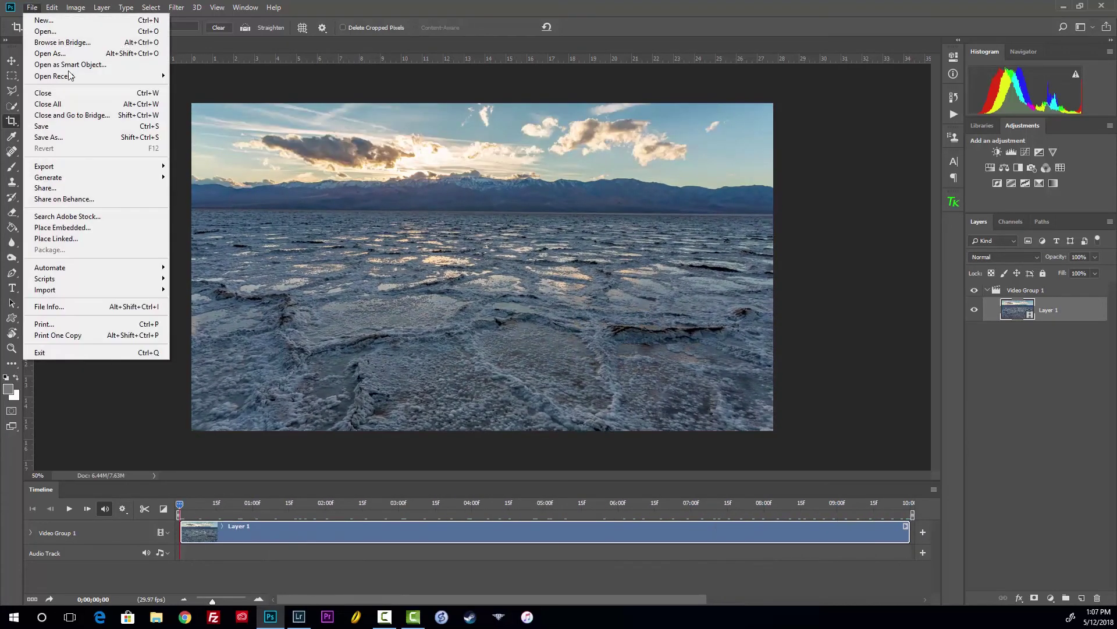
mouse_move(114, 167)
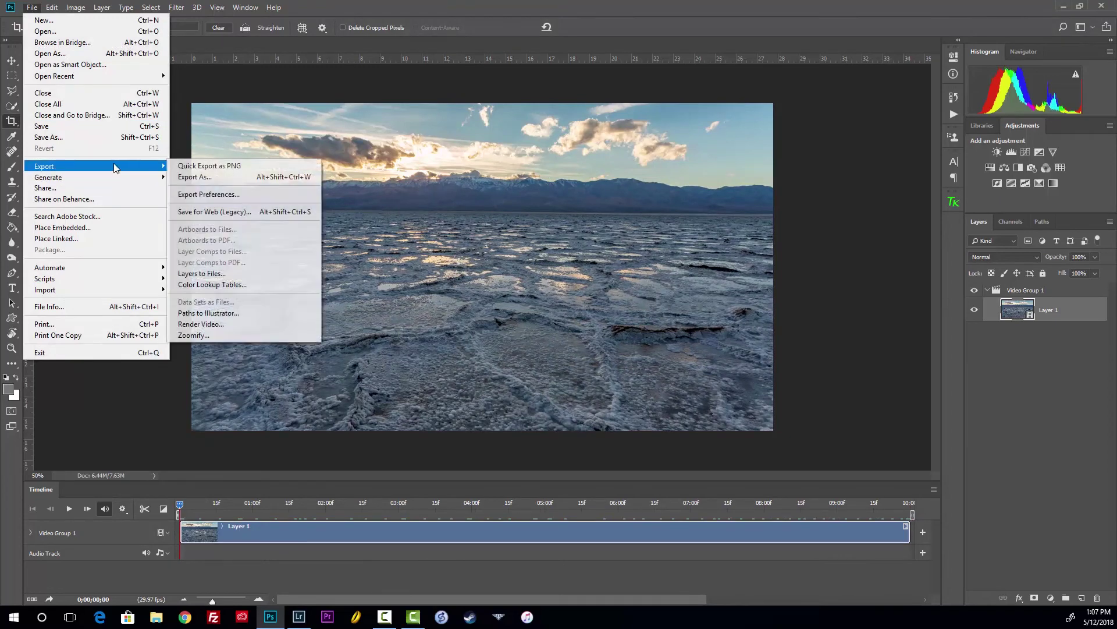
click(231, 325)
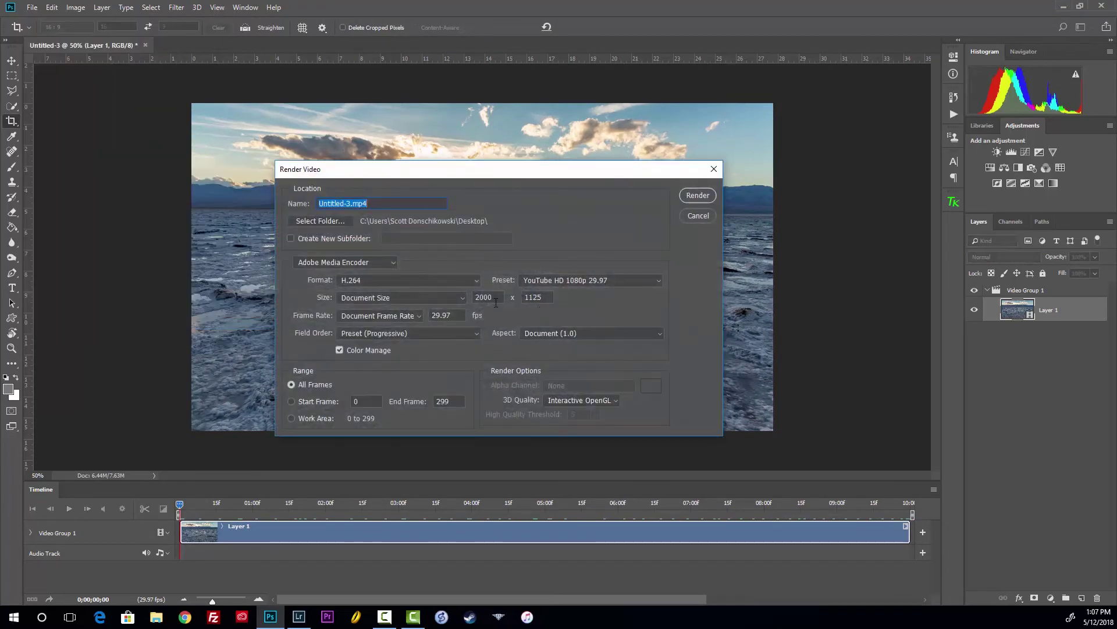
double_click(496, 295)
text(1920)
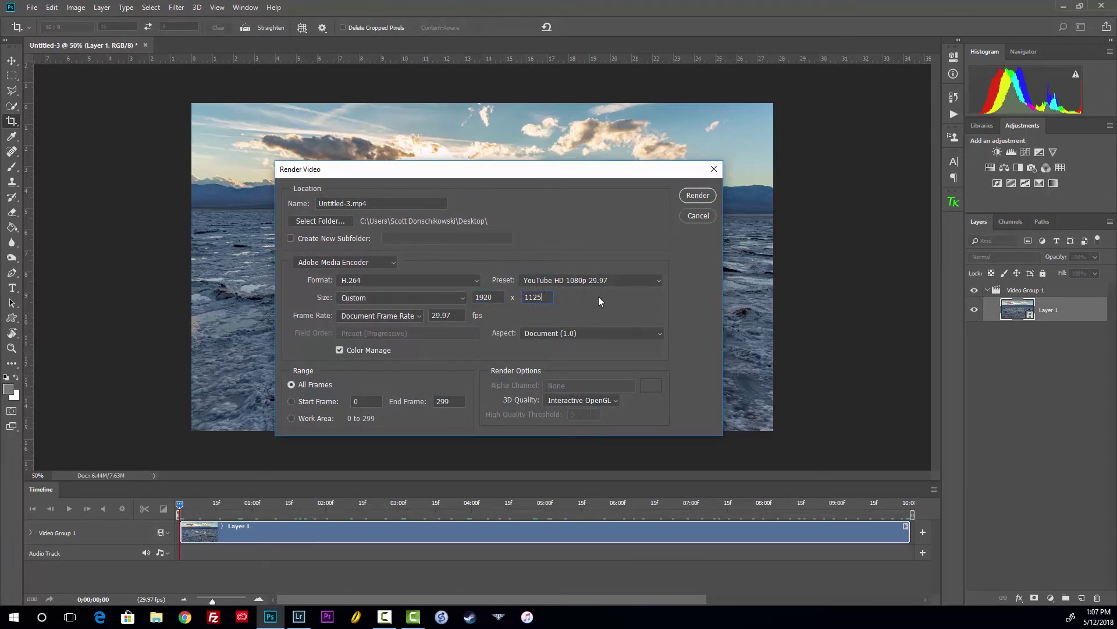
double_click(533, 296)
text(1080)
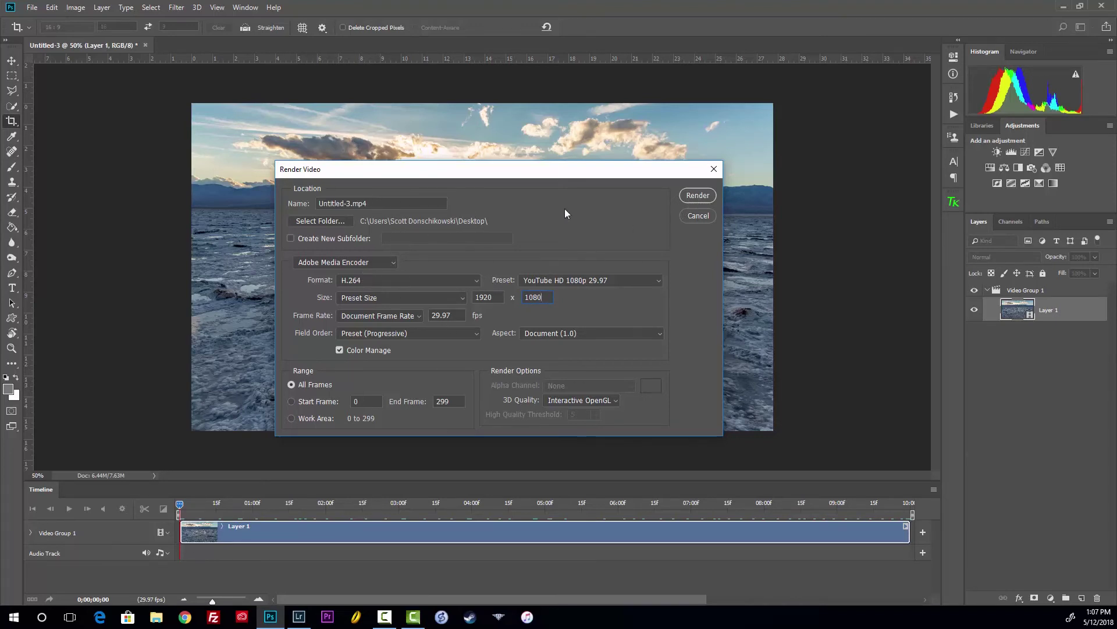
click(692, 200)
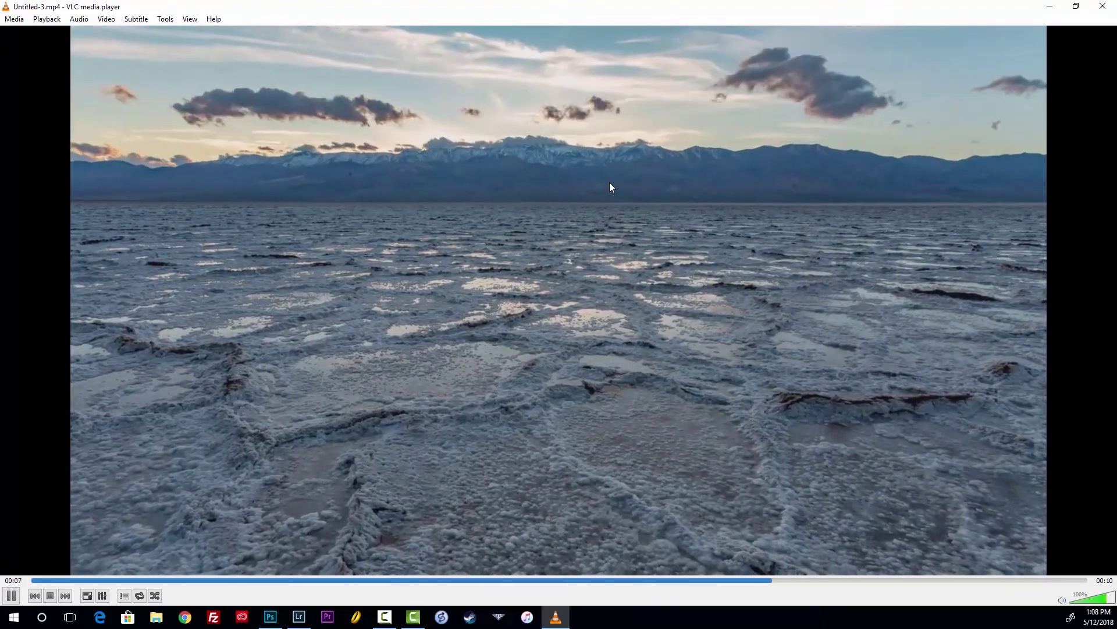
Pause the rendered Untitled-3.mp4, close VLC media player and activate the Move tool in Photoshop.
key(space)
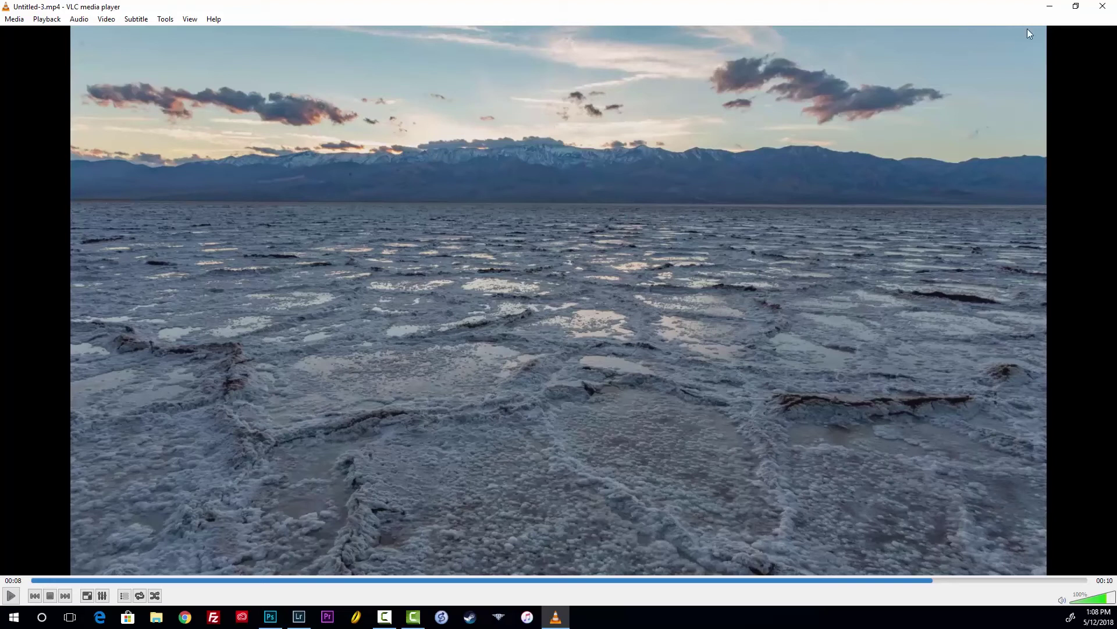
click(1109, 8)
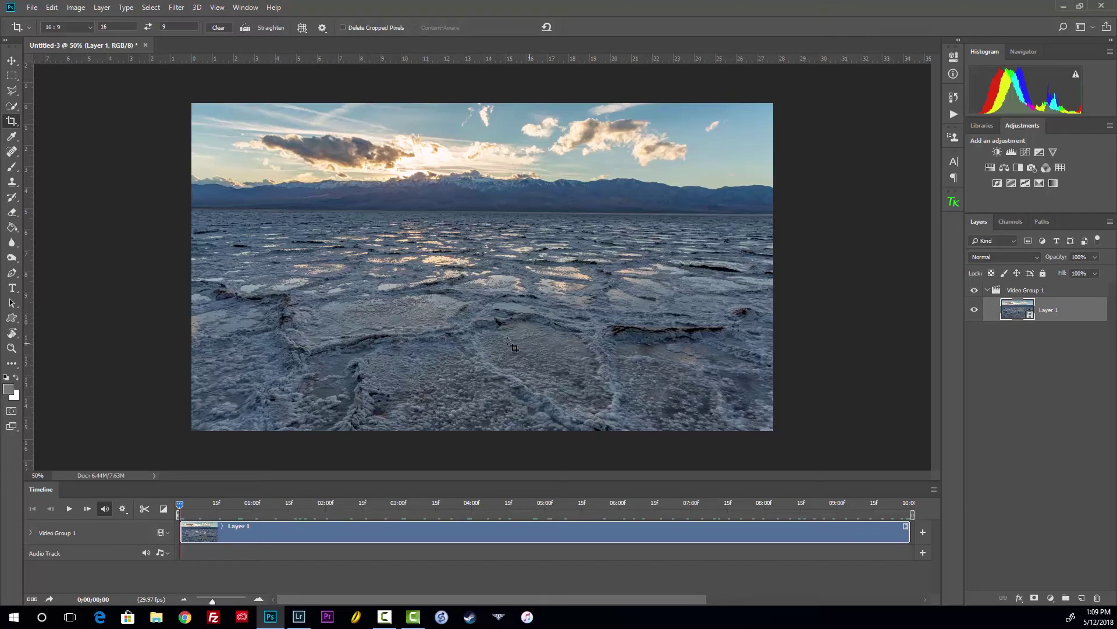
click(12, 61)
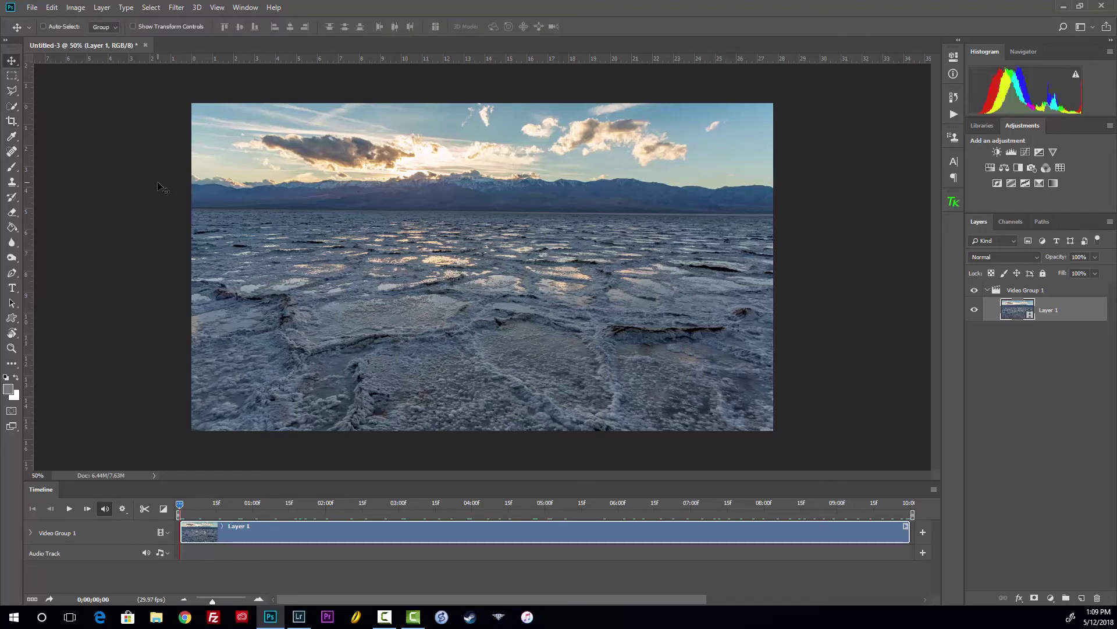
Switch to Lightroom to look at the Open as Layers in Photoshop option for the selected photos, and return to Photoshop.
click(299, 616)
right_click(418, 215)
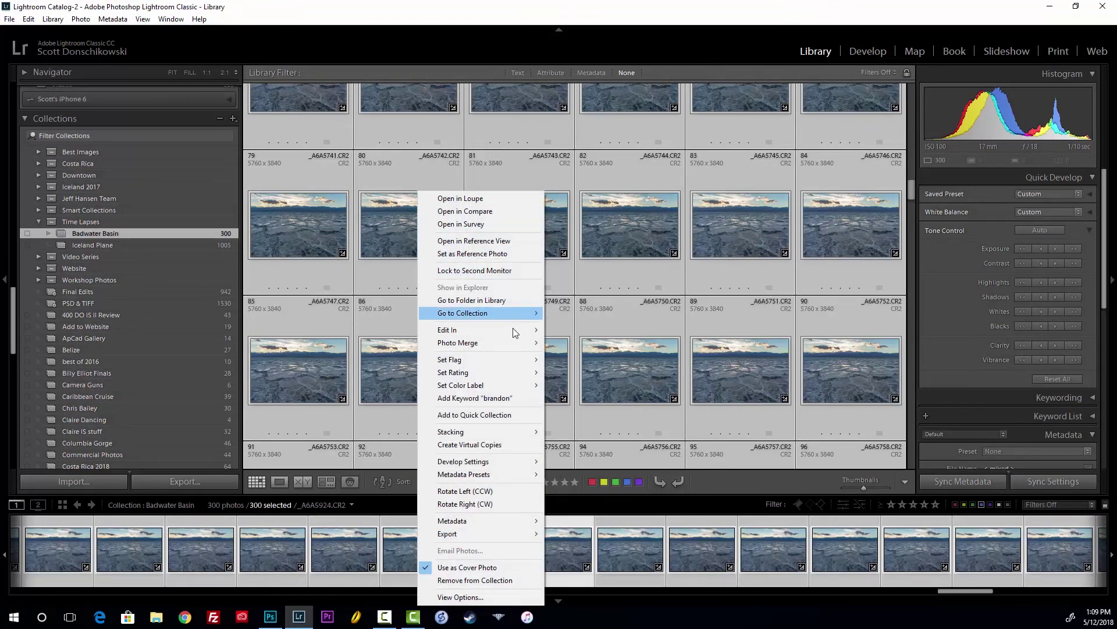
mouse_move(506, 335)
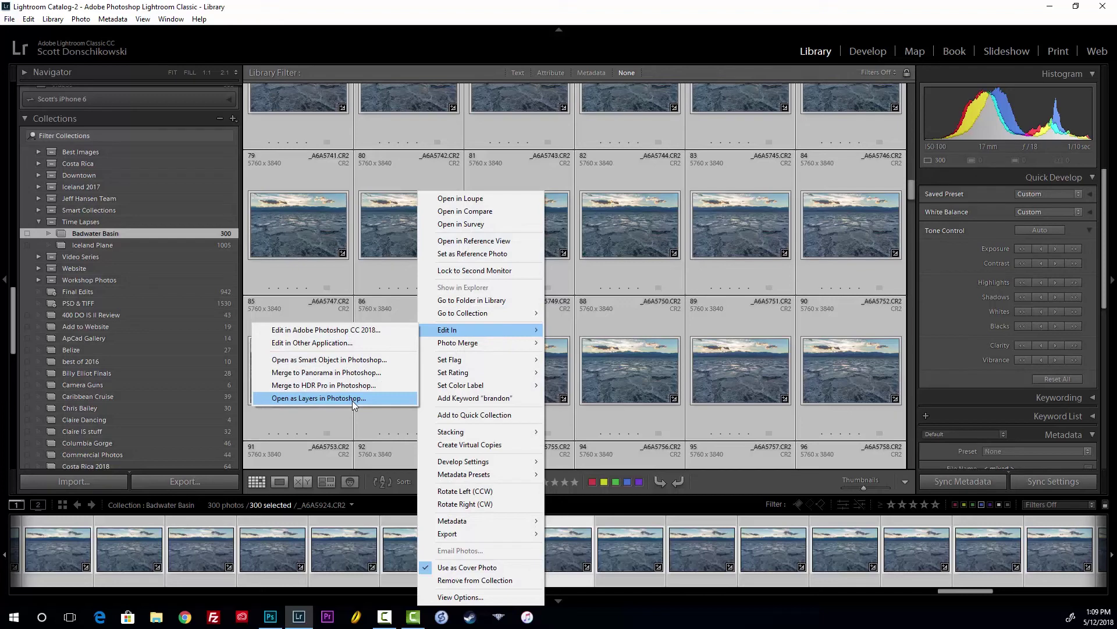
click(352, 400)
click(299, 273)
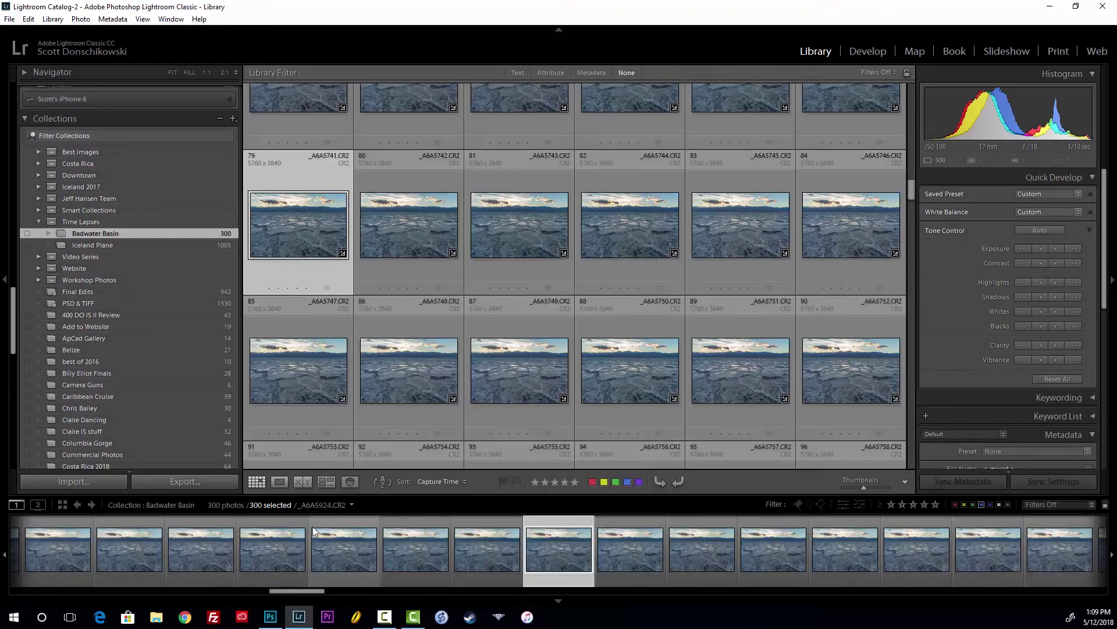
click(272, 619)
click(29, 8)
mouse_move(51, 10)
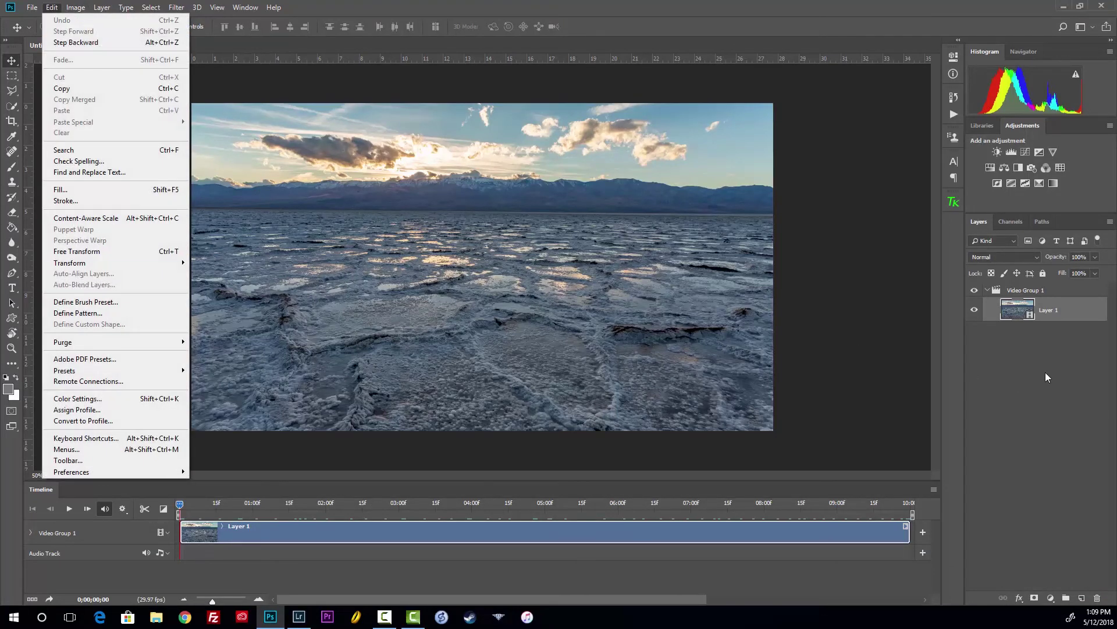
click(805, 242)
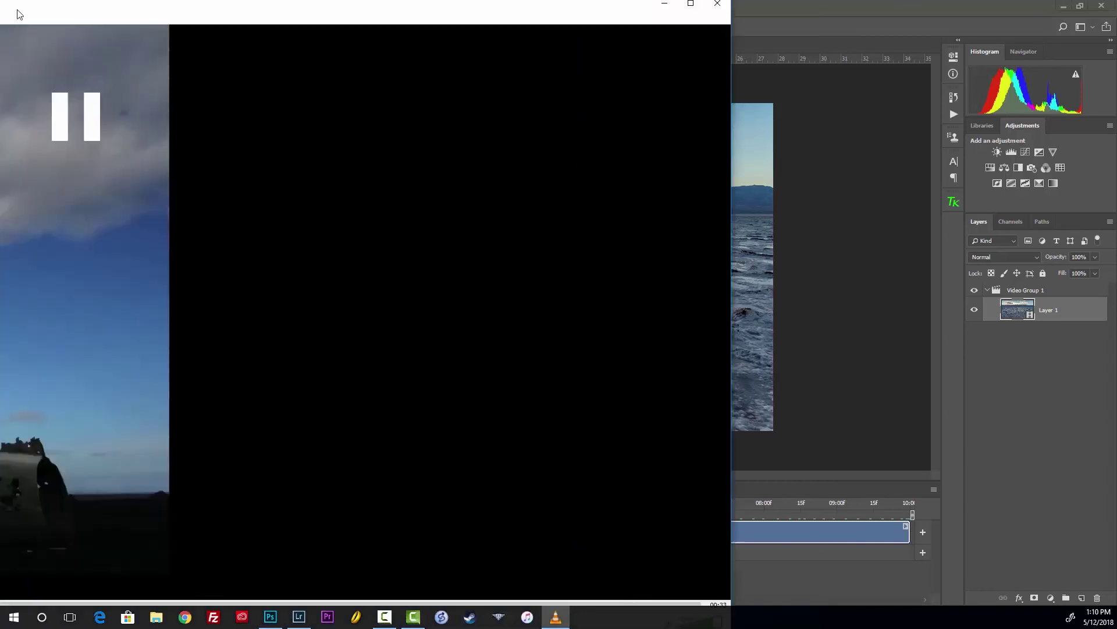
Finish reviewing Untitled-3.mp4 in VLC media player and close the Untitled-3 document without saving.
key(space)
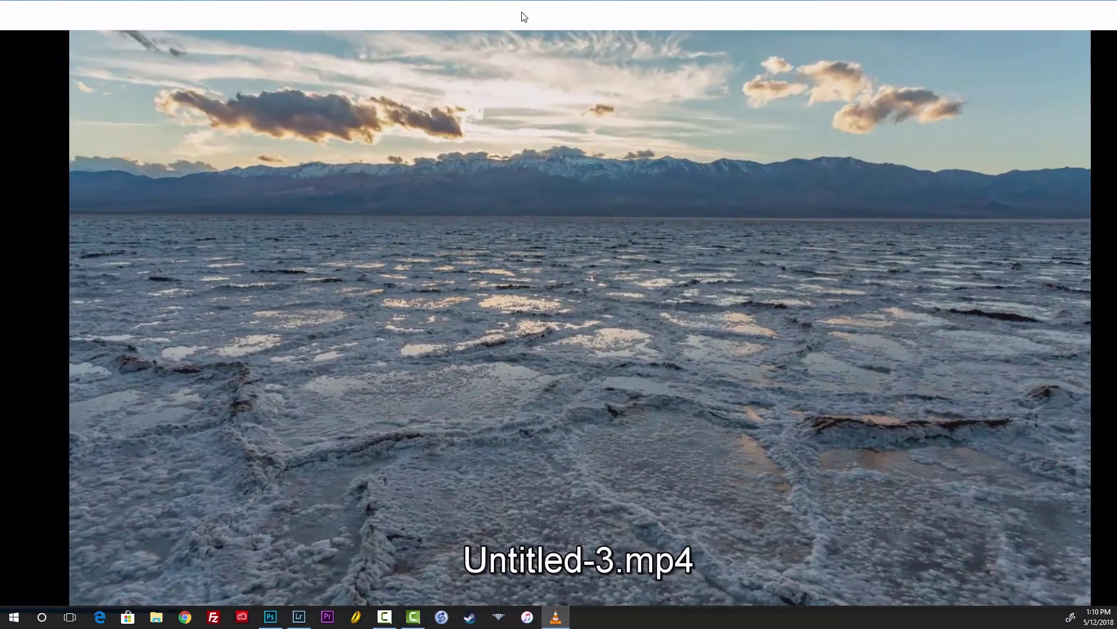
double_click(687, 181)
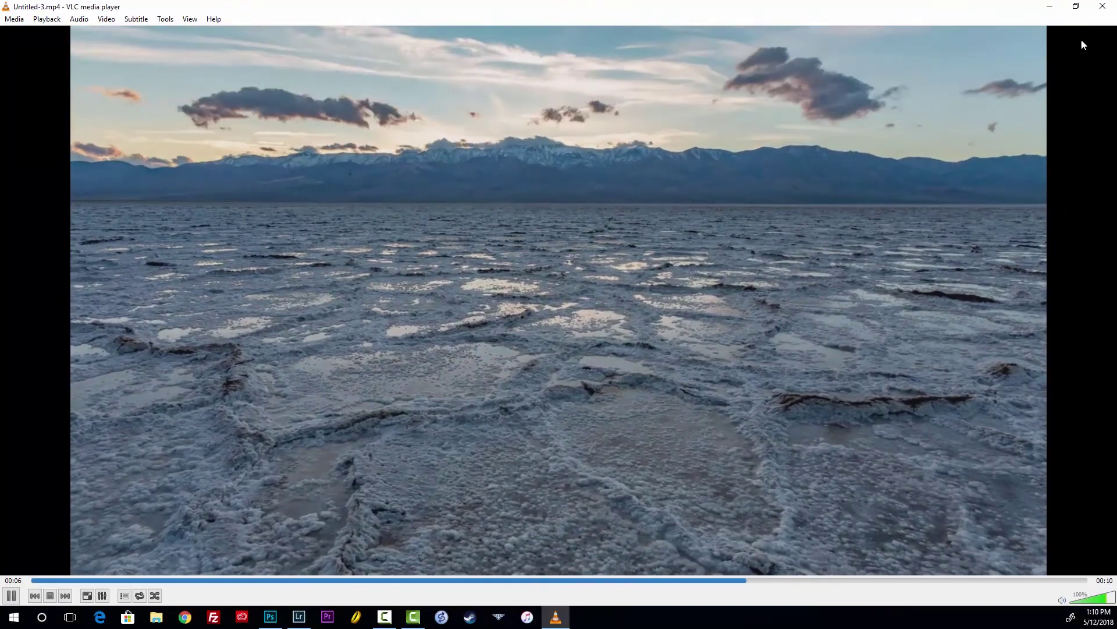
click(1102, 6)
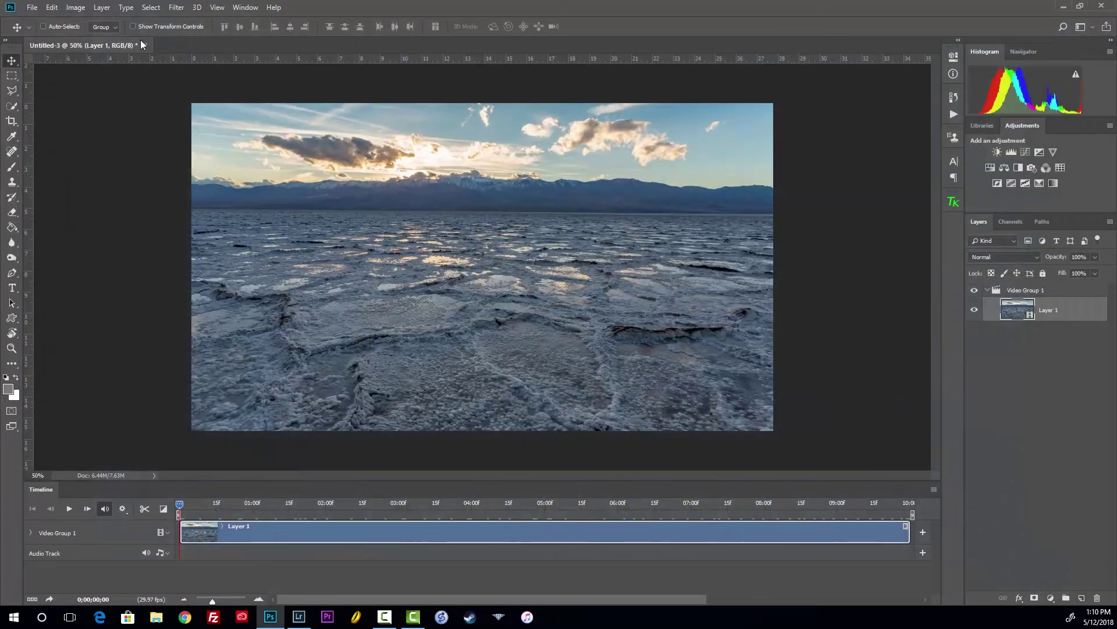
click(146, 46)
click(560, 230)
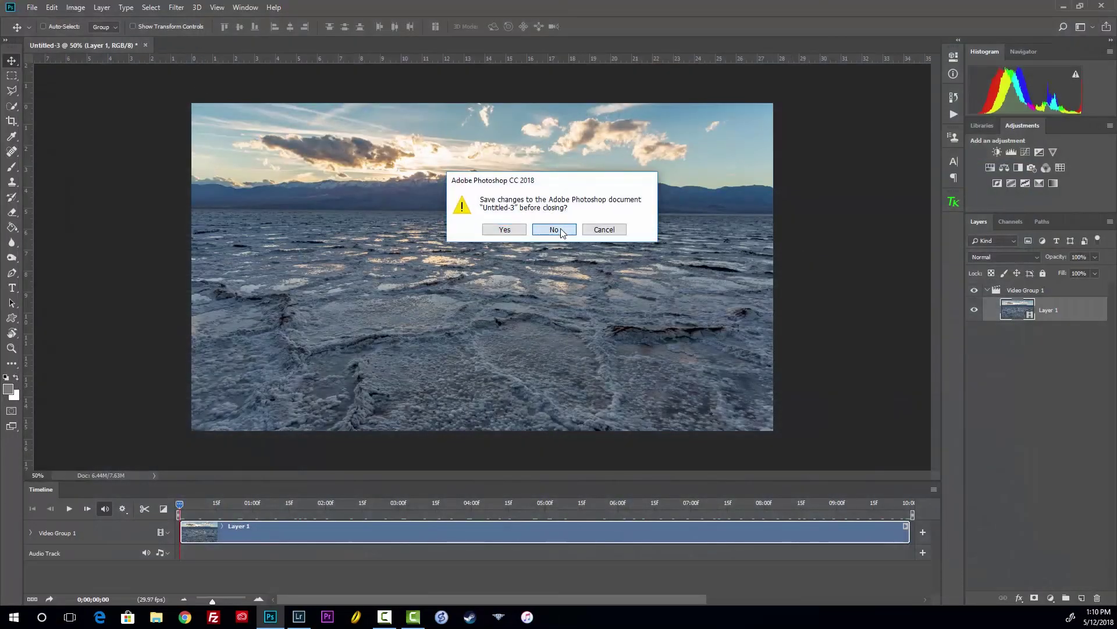
Switch to Lightroom and select all photos in the Badwater Basin collection, with the first photo active.
click(299, 616)
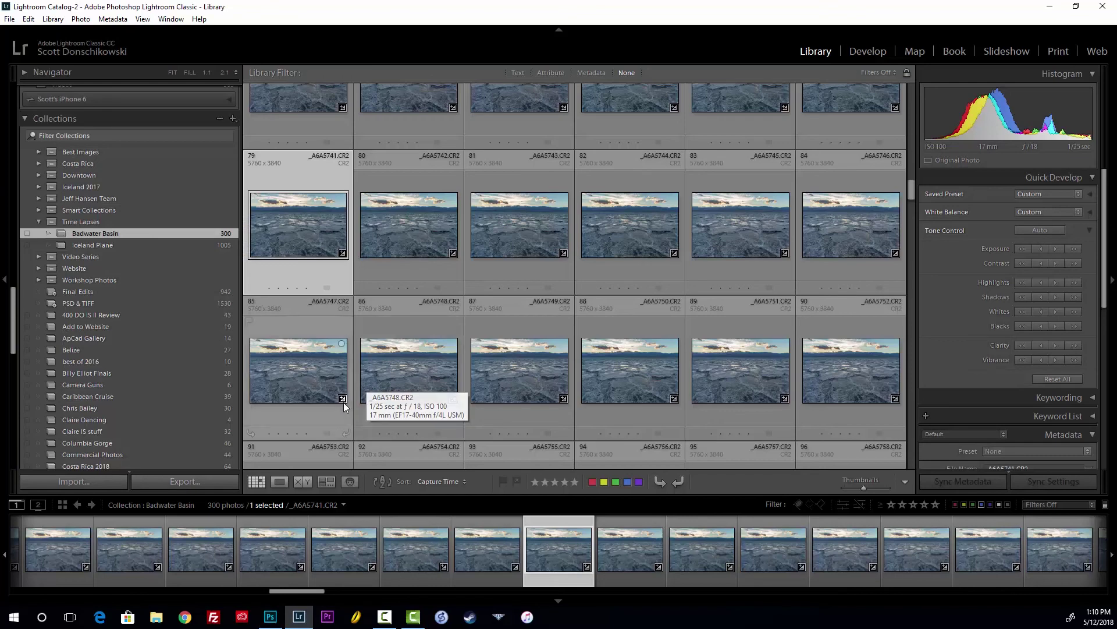
scroll(494, 319, up, 5)
scroll(491, 319, up, 3)
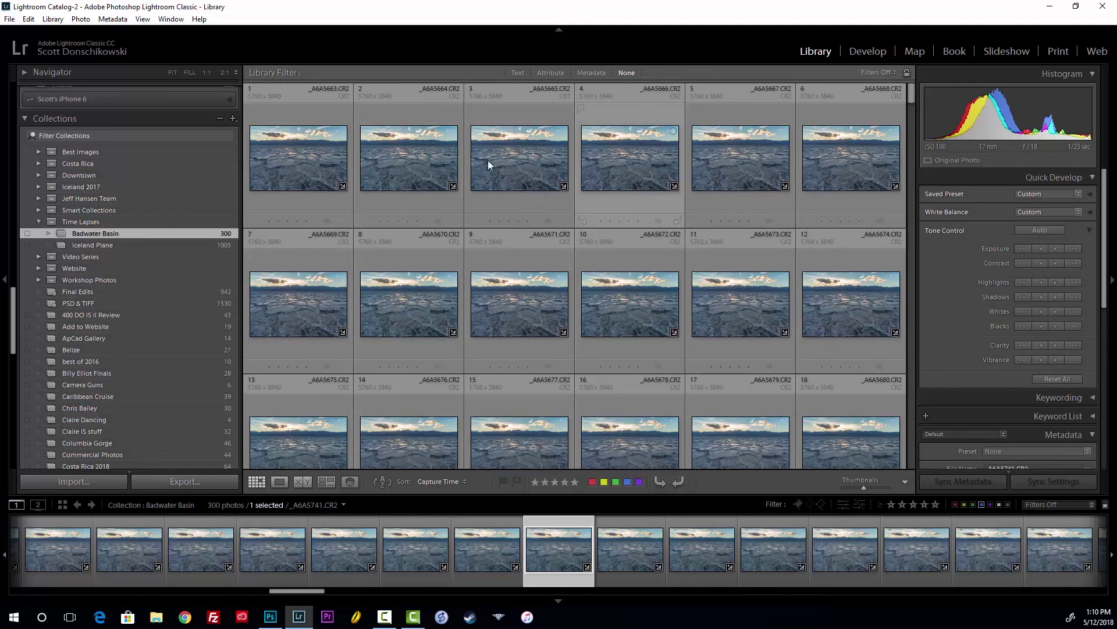
click(337, 179)
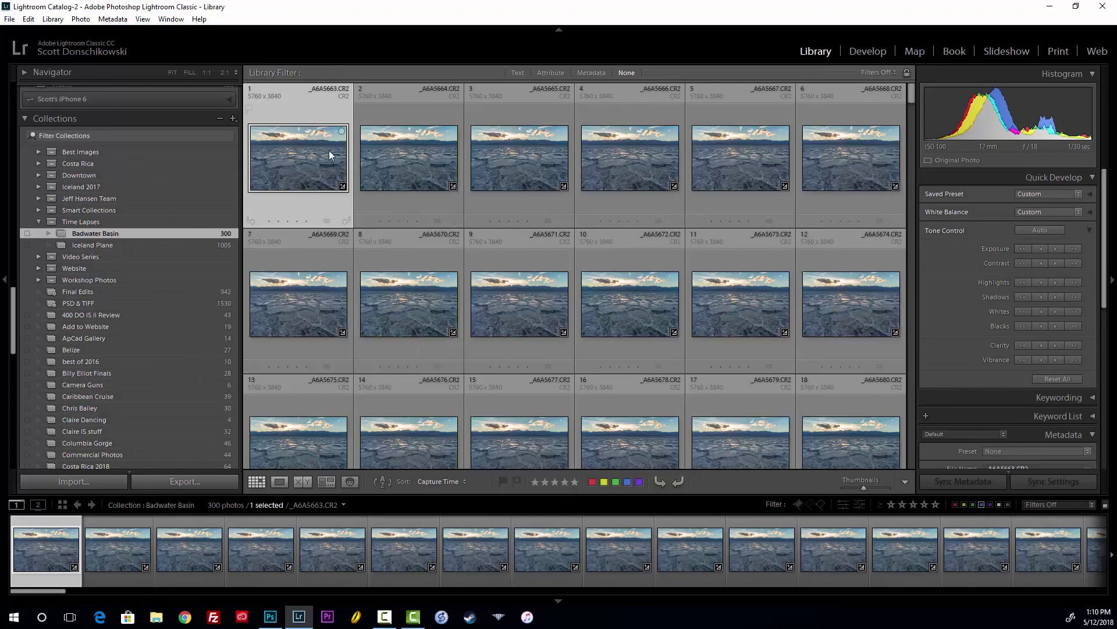
key(ctrl+a)
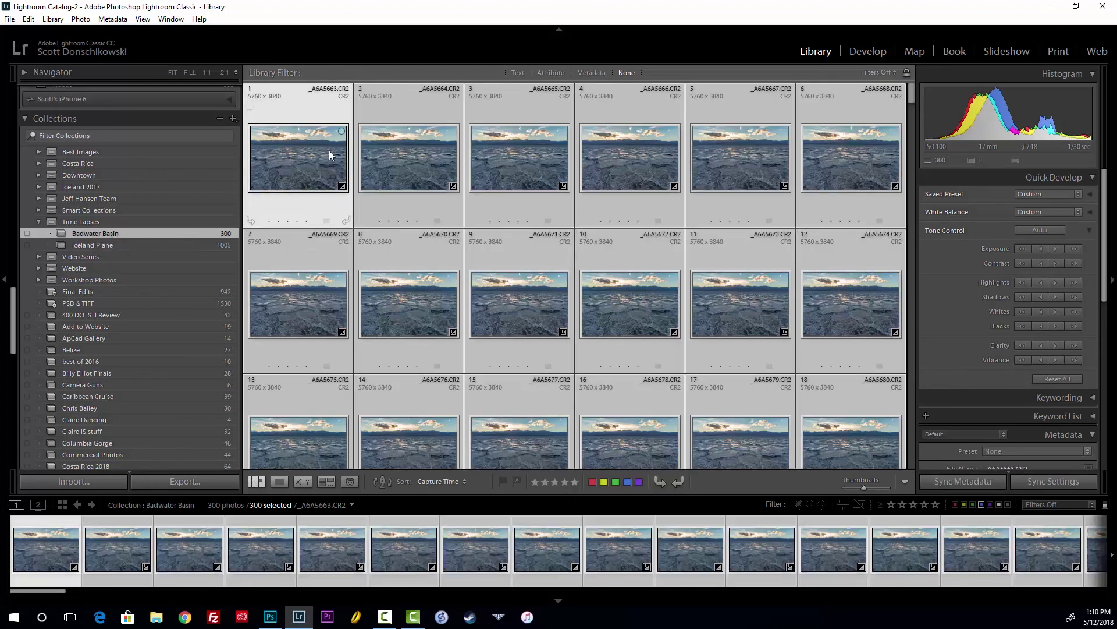
Turn off Resize to Fit in the selected photos' export settings and cancel the export.
right_click(329, 150)
click(194, 484)
click(195, 484)
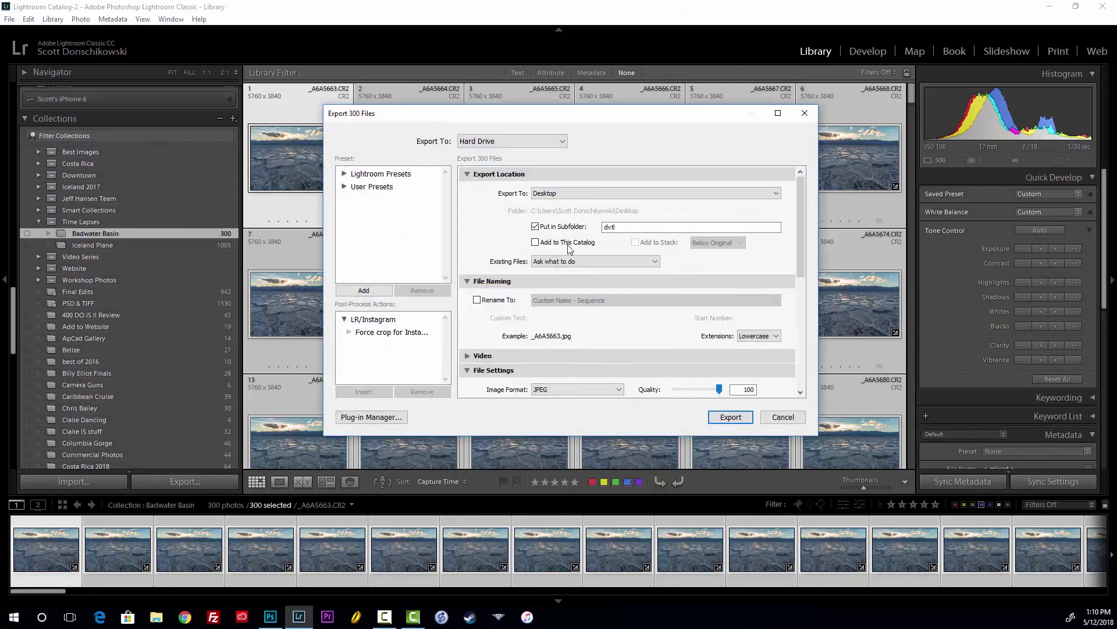
drag(805, 232, 802, 296)
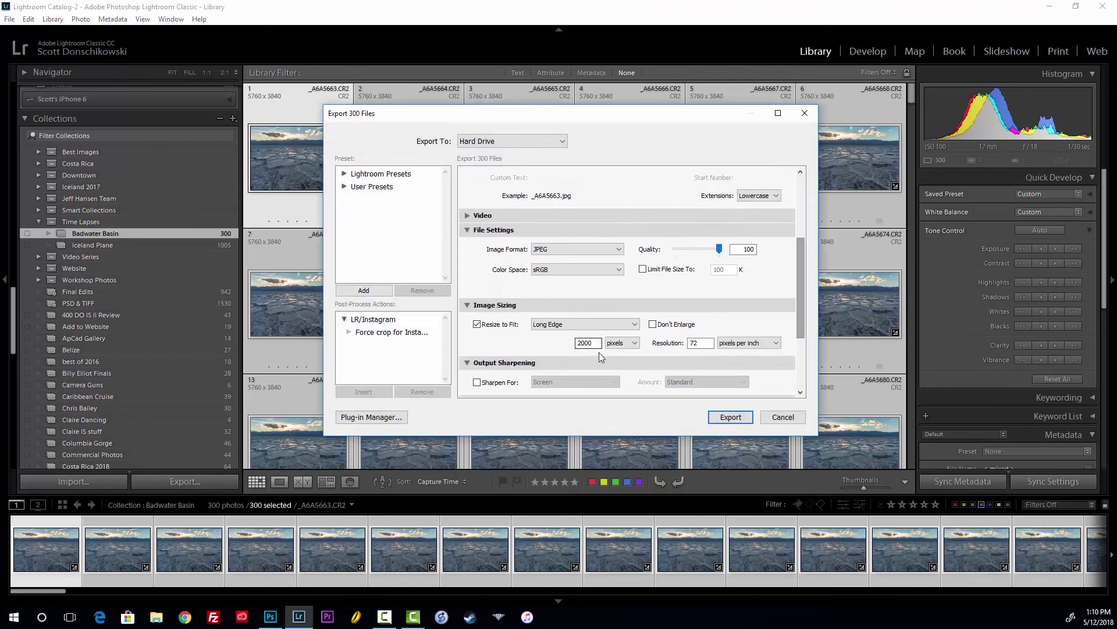
click(481, 324)
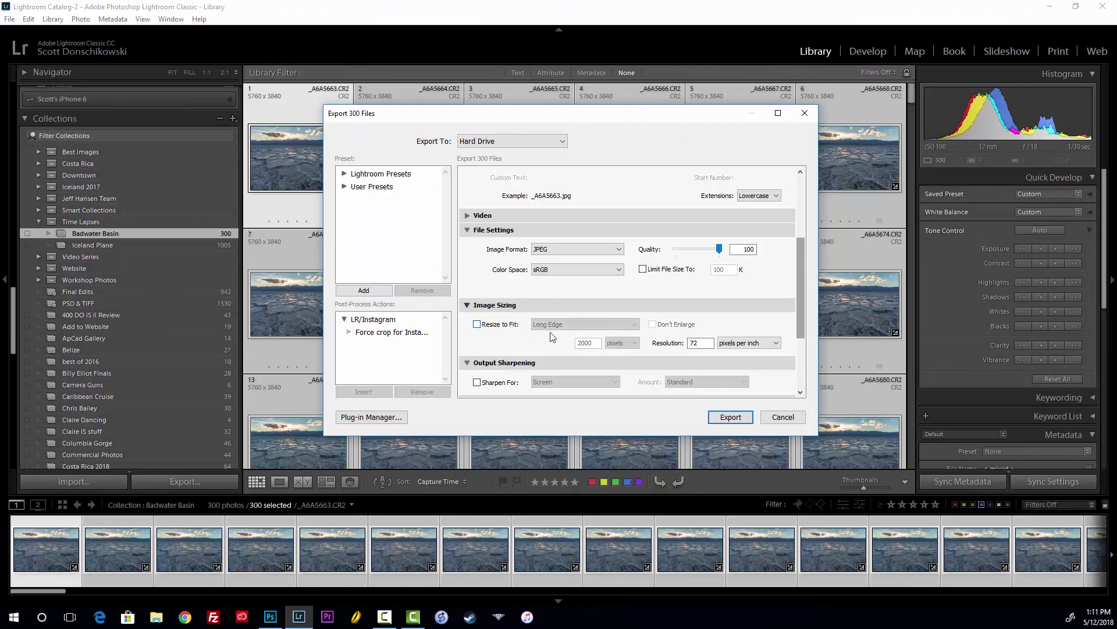
click(783, 417)
Switch to Photoshop and open the photos in the Desktop dvtl folder as an image sequence, starting from _A6A5663.
click(271, 616)
click(32, 7)
click(47, 28)
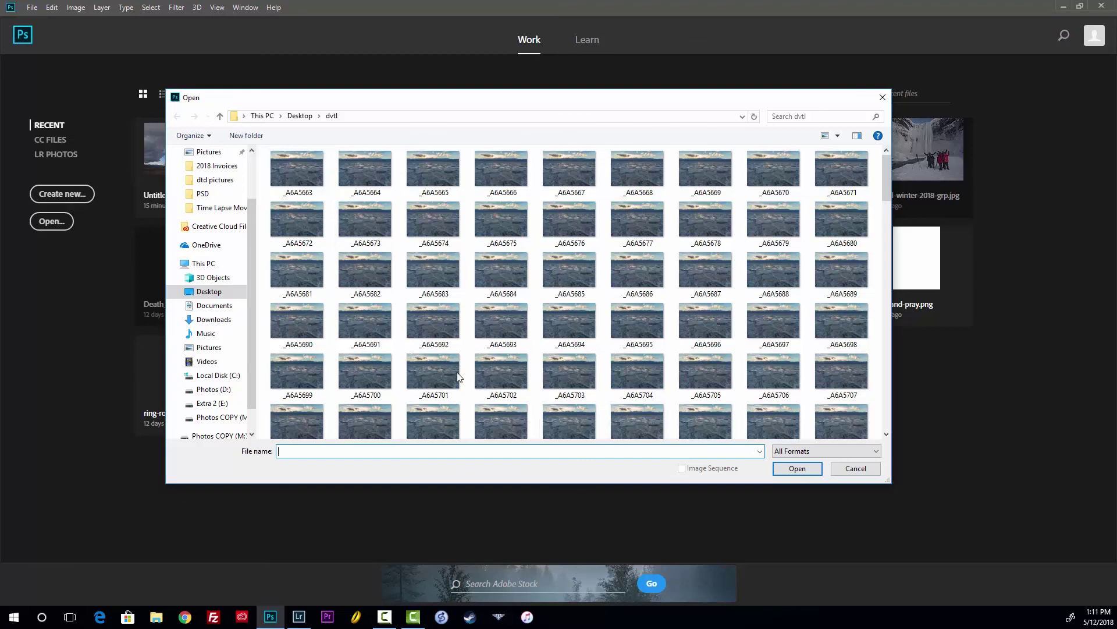
click(296, 167)
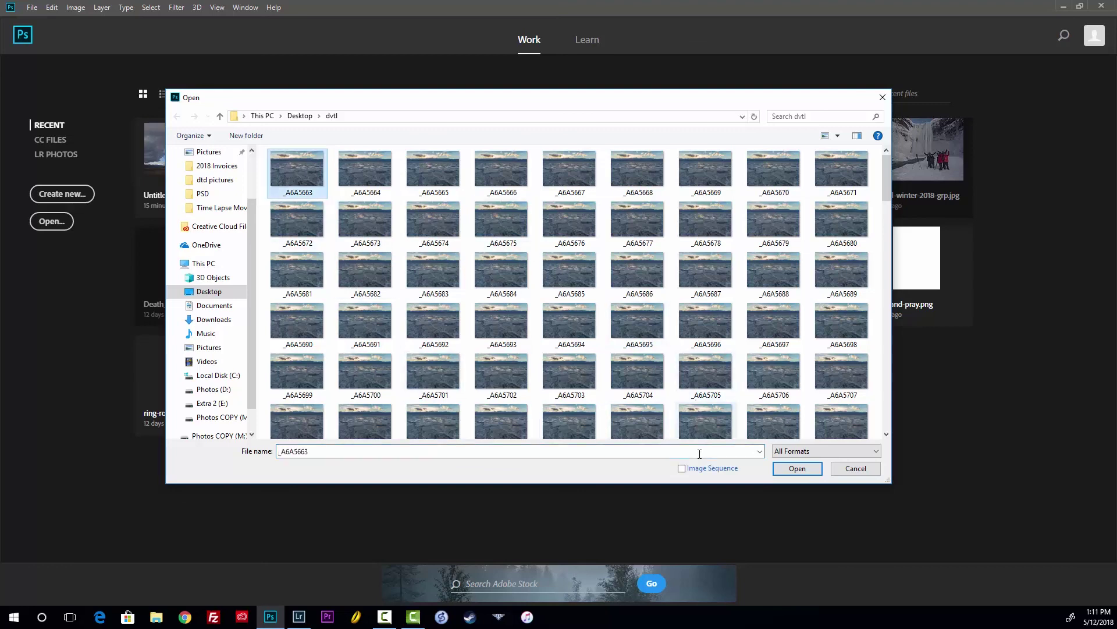
click(682, 468)
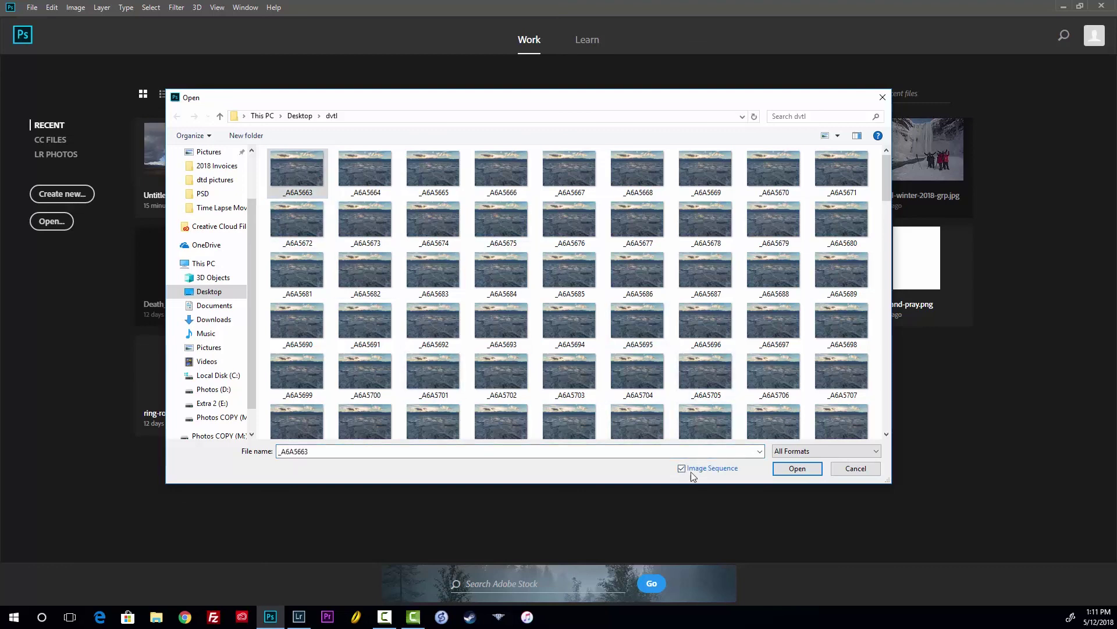
click(797, 469)
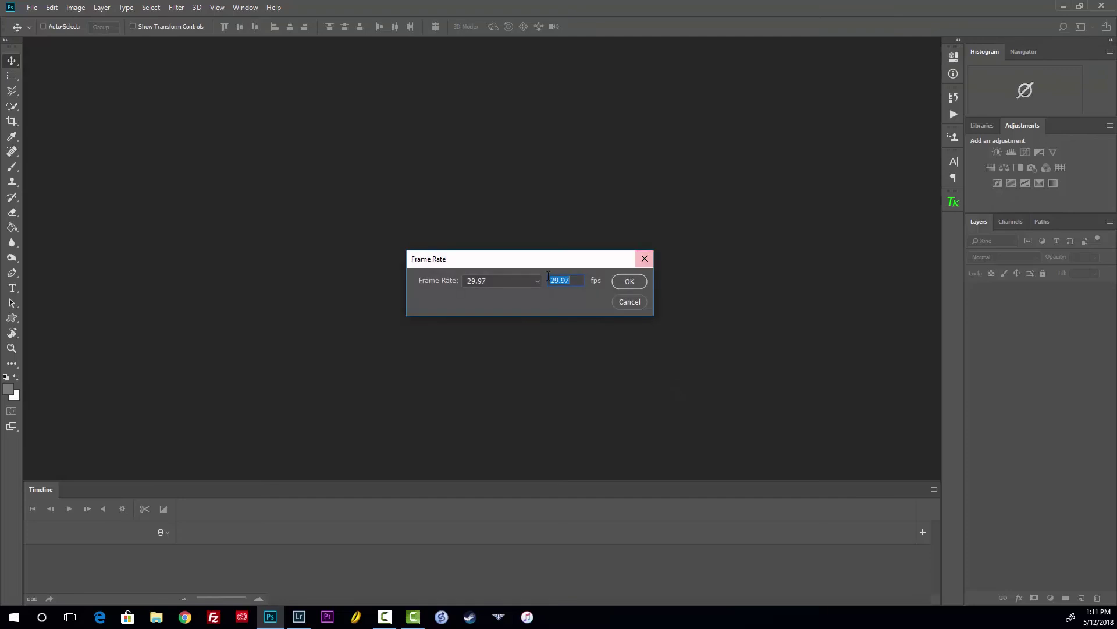
Load the image sequence at 29.97 fps and preview a 16:9 crop without applying it.
click(632, 282)
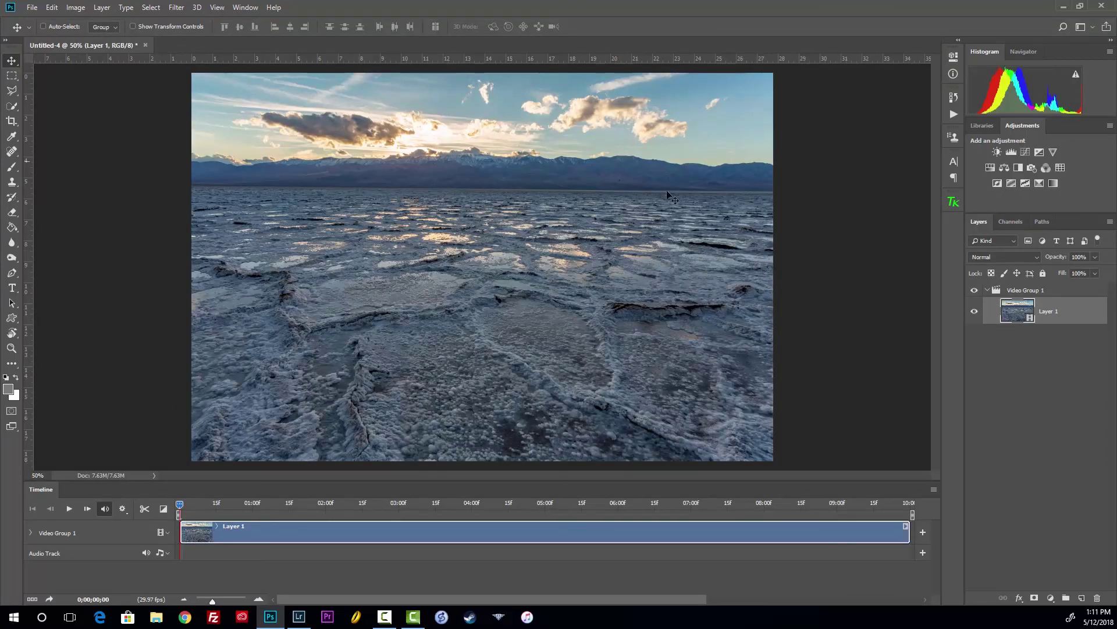
click(12, 120)
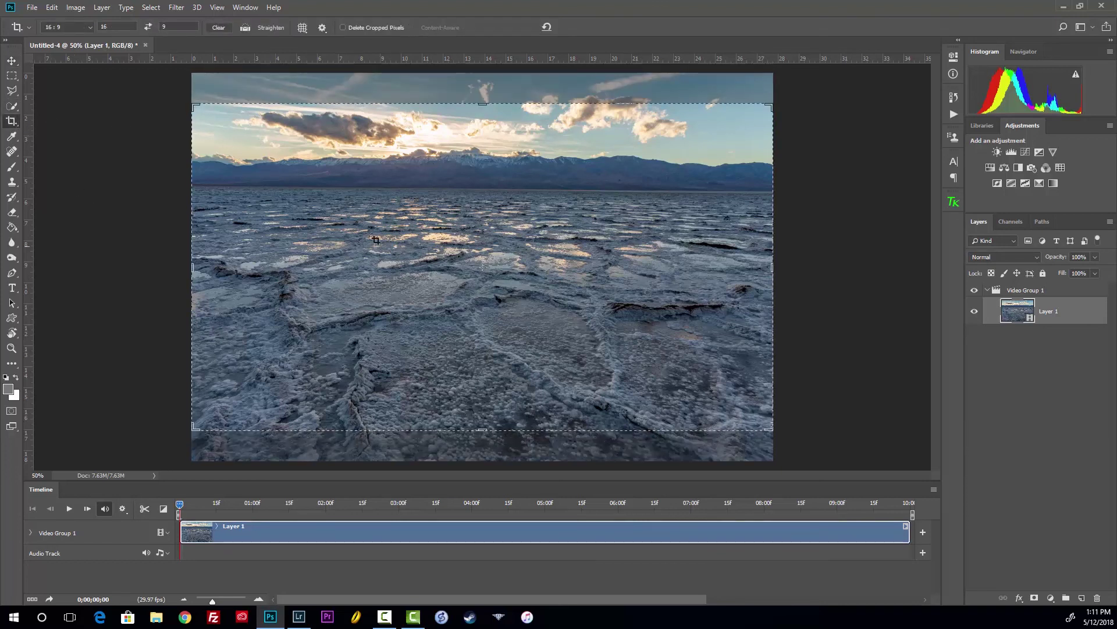
click(11, 61)
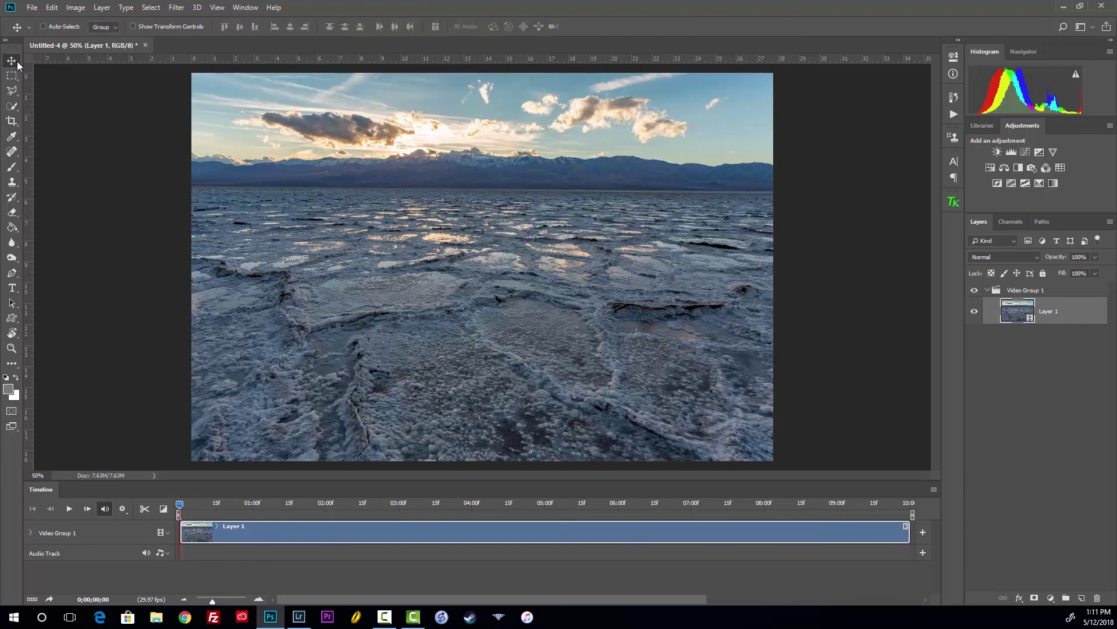
Open the Render Video settings for the uncropped image sequence and close them without rendering.
click(33, 8)
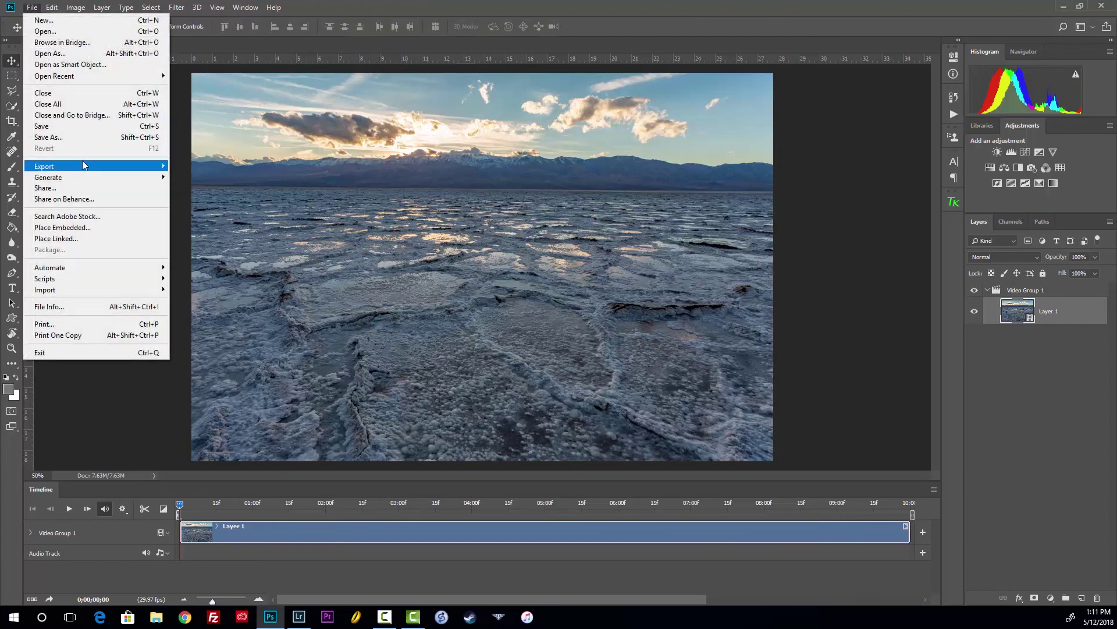
mouse_move(85, 168)
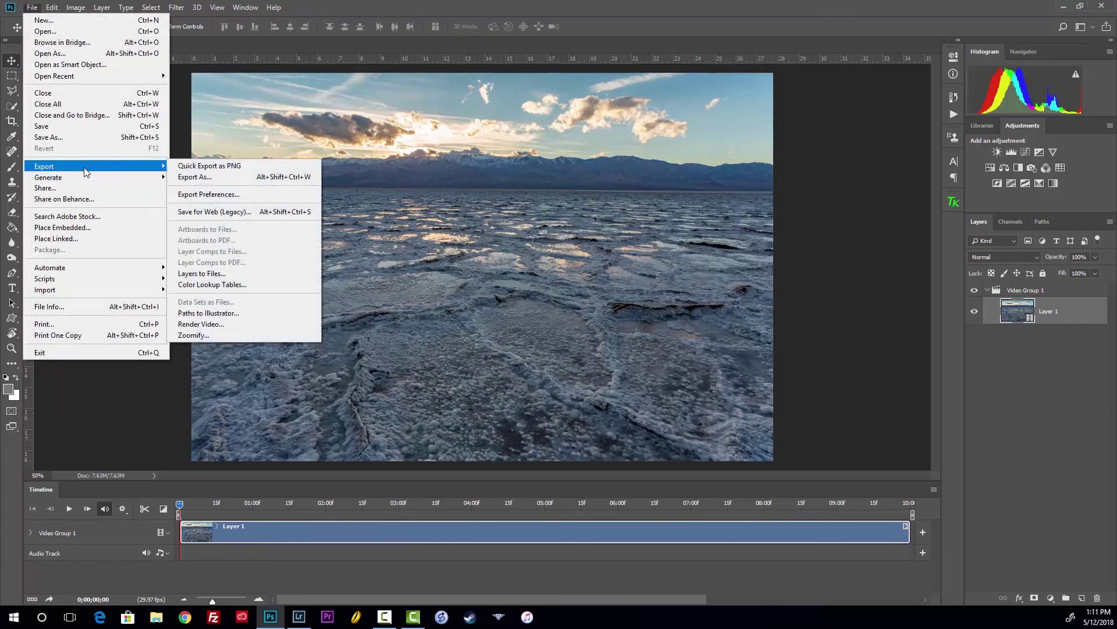
click(272, 322)
click(693, 197)
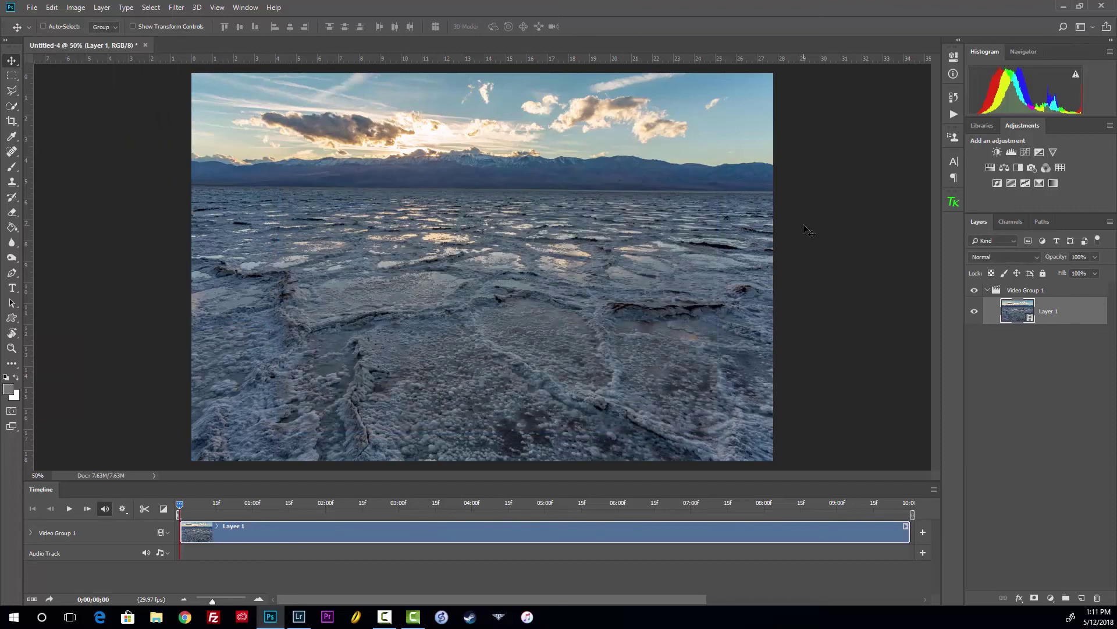